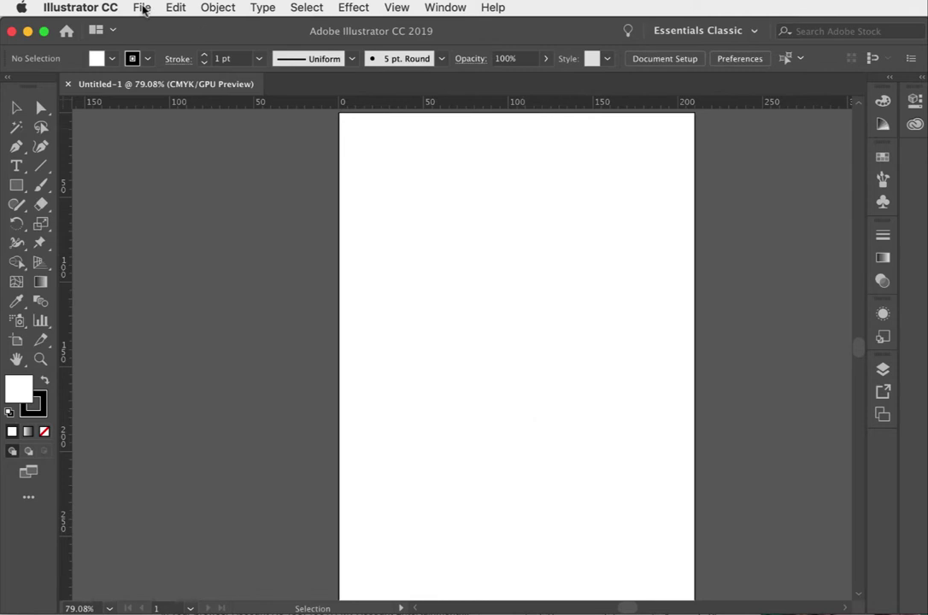
Step: Open the Illustrator CC application menu and show the Preferences submenu
left_click(109, 9)
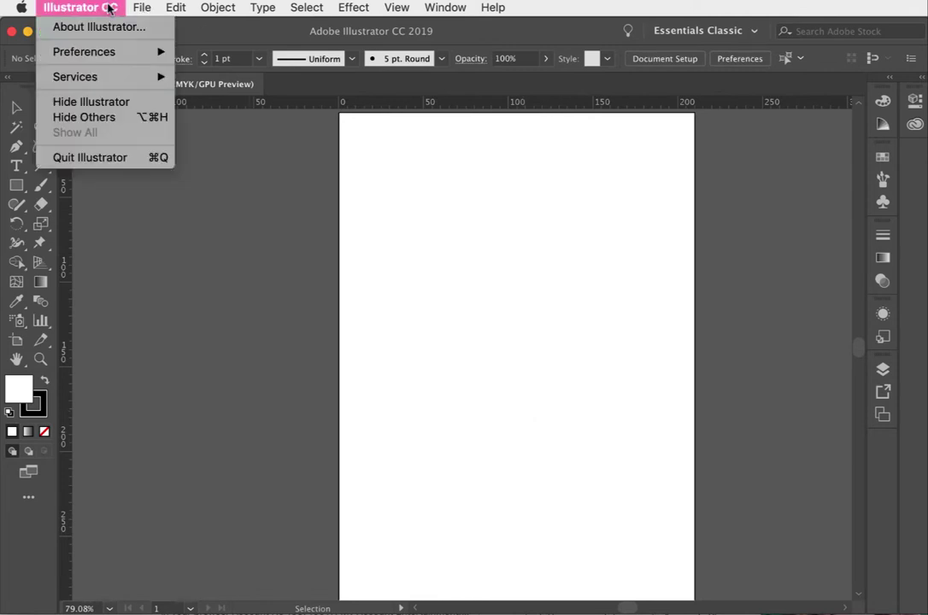
mouse_move(105, 55)
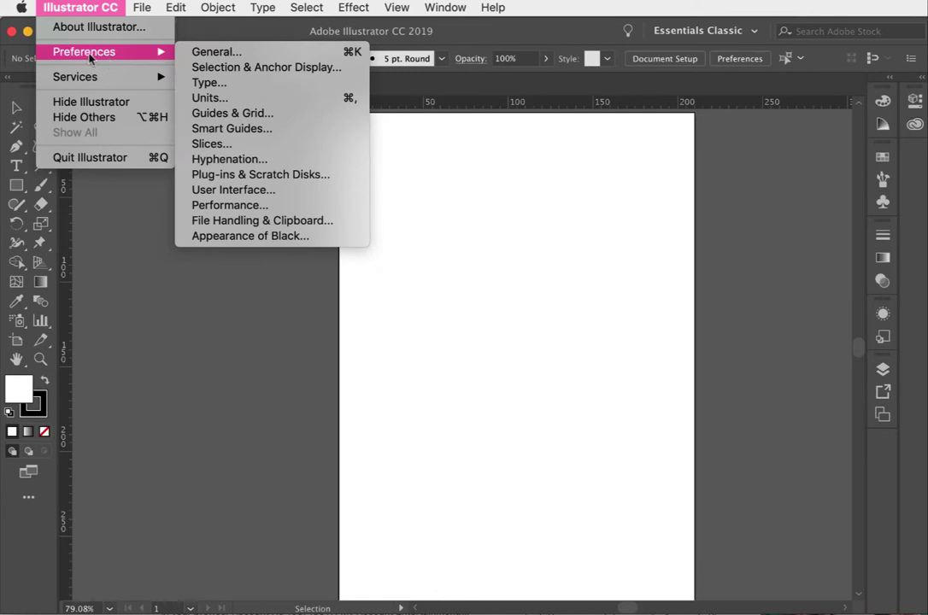
mouse_move(152, 5)
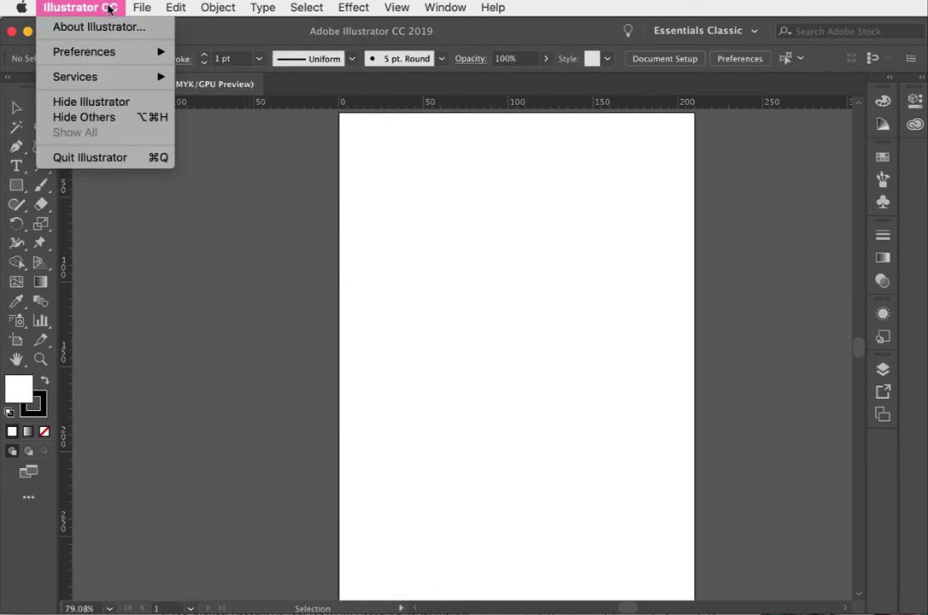
Step: Open General preferences, keep General units at Millimeters, and move to User Interface settings
left_click(341, 53)
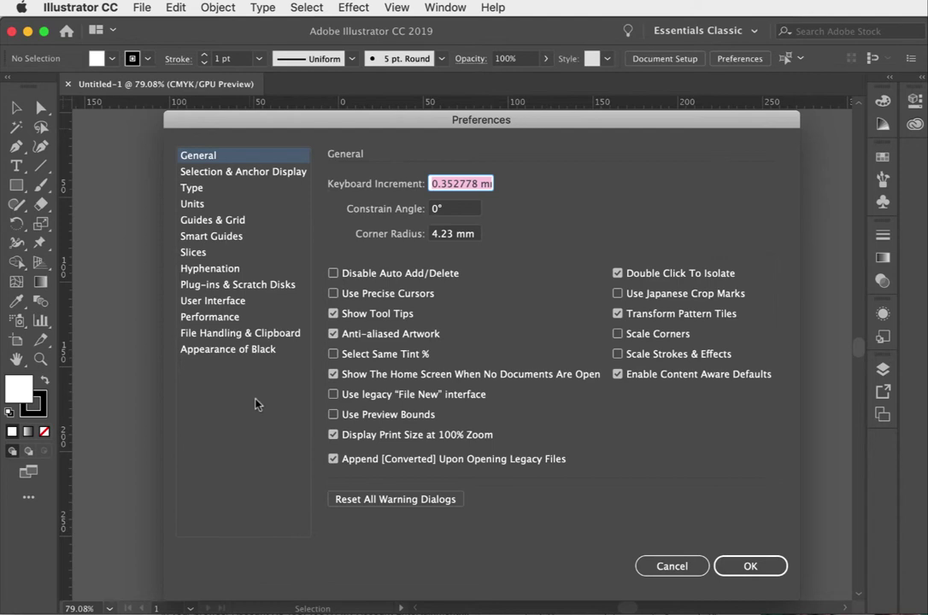
left_click(185, 206)
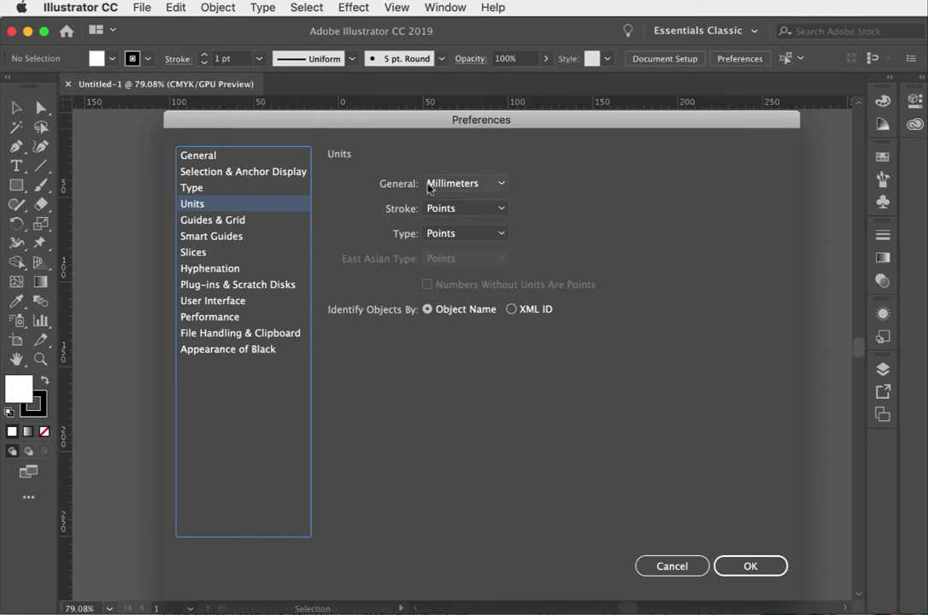
left_click(474, 184)
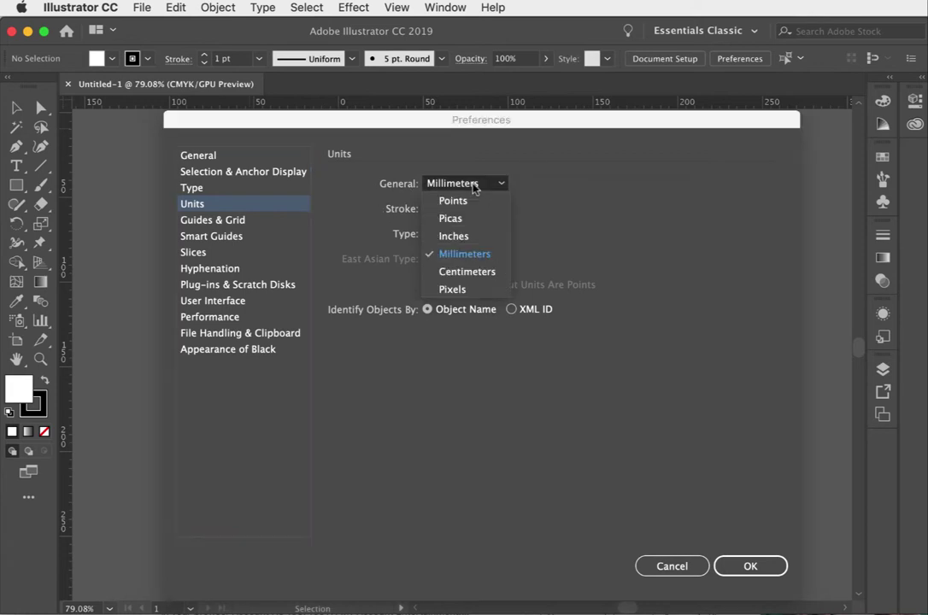
left_click(475, 202)
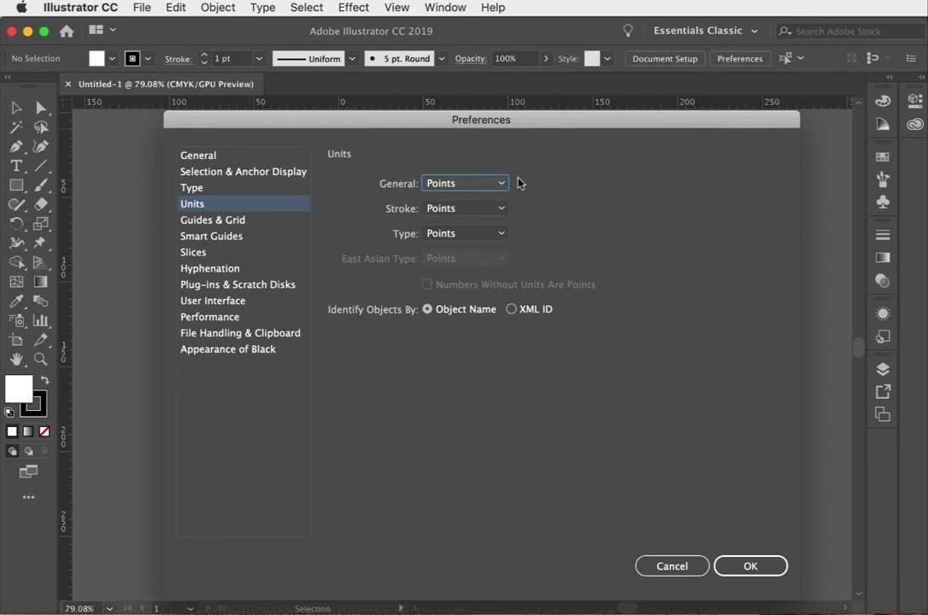
left_click(499, 183)
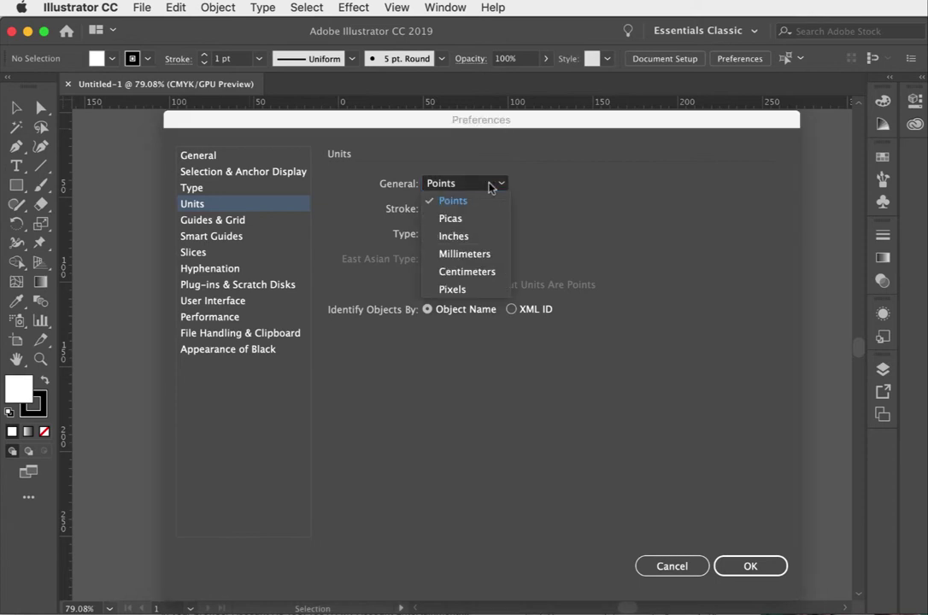
left_click(476, 256)
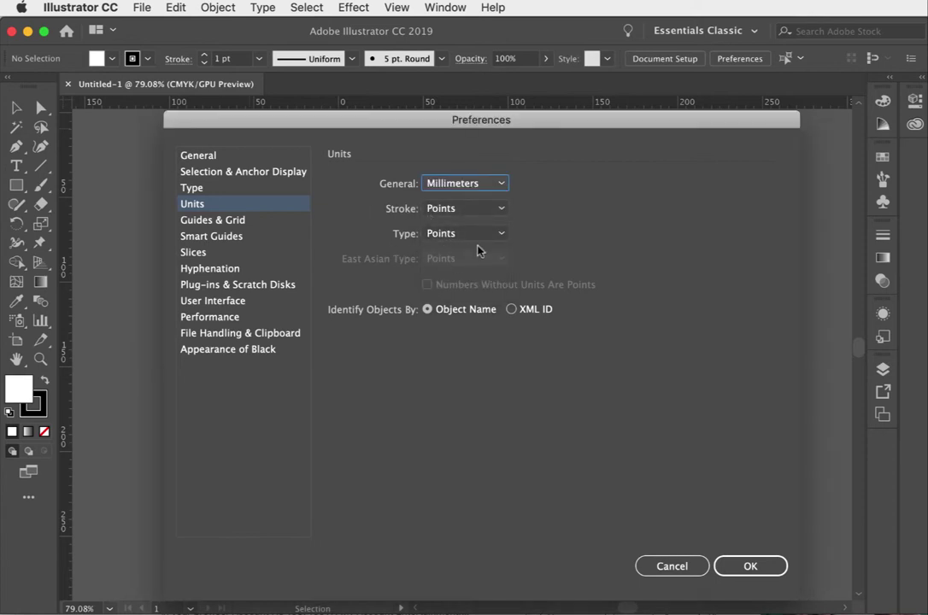
left_click(229, 302)
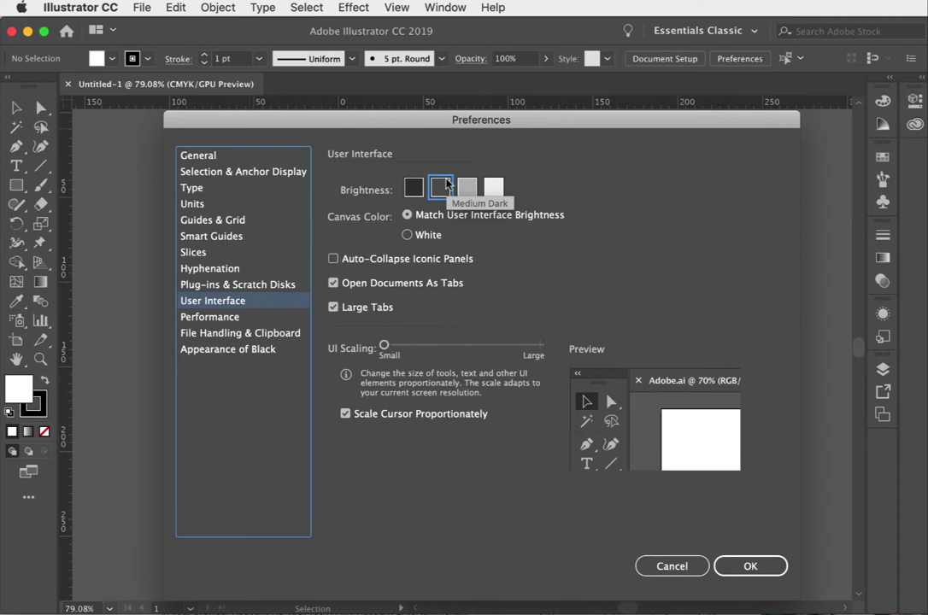
Step: Preview the brightness and canvas options, then settle on Medium Dark with matching canvas and confirm
left_click(414, 187)
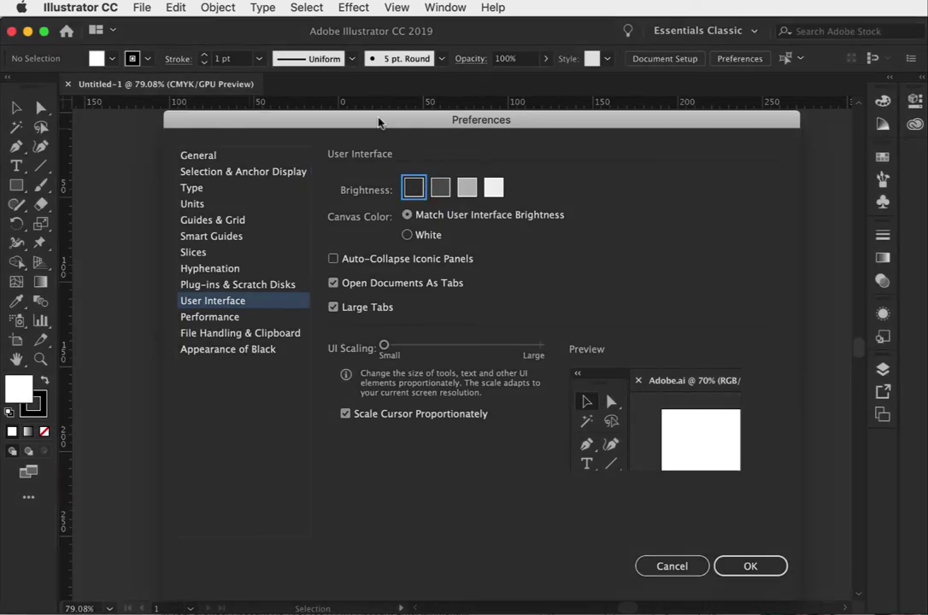
left_click_drag(378, 122, 318, 102)
left_click(469, 180)
left_click(523, 191)
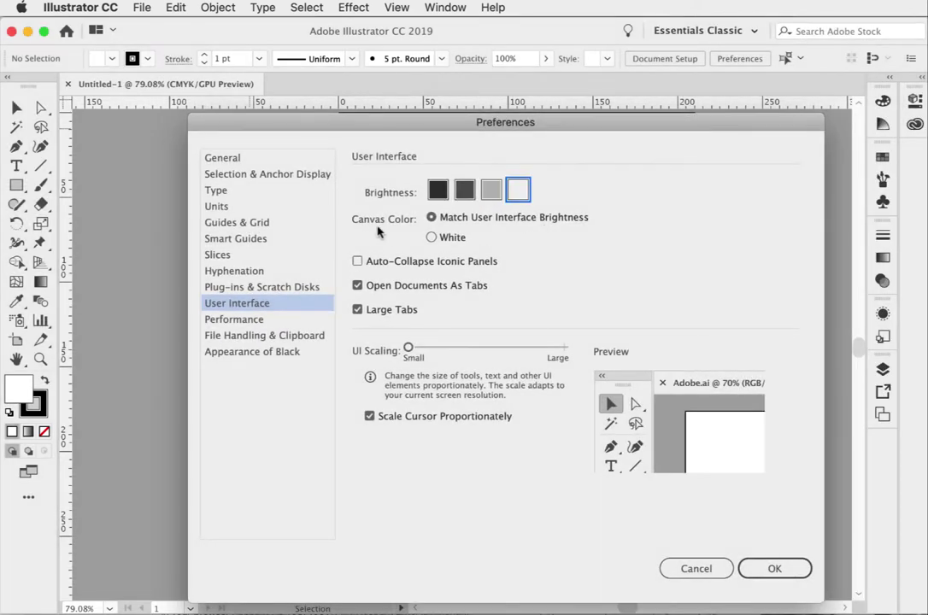
left_click(444, 241)
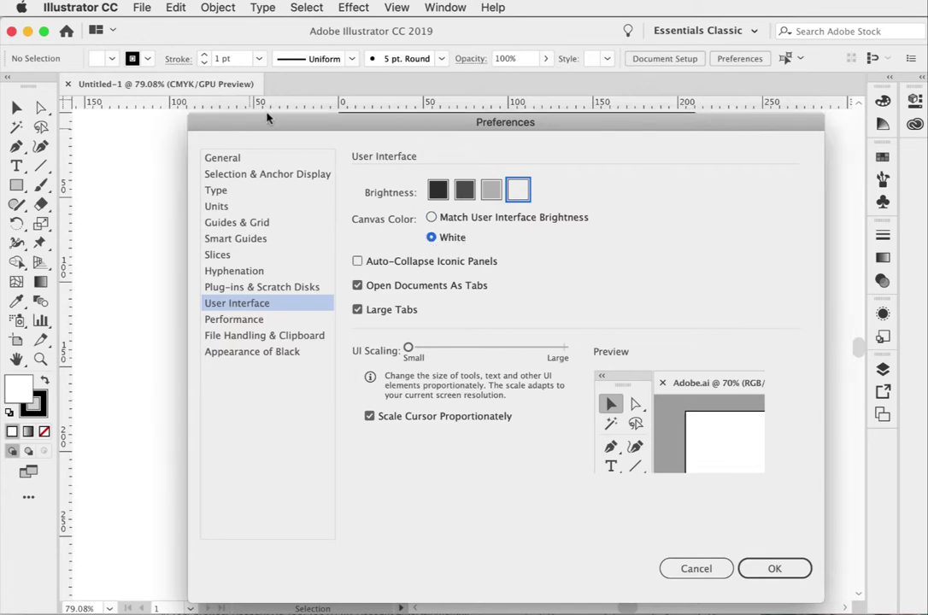
left_click_drag(267, 118, 347, 120)
left_click(524, 214)
left_click(558, 188)
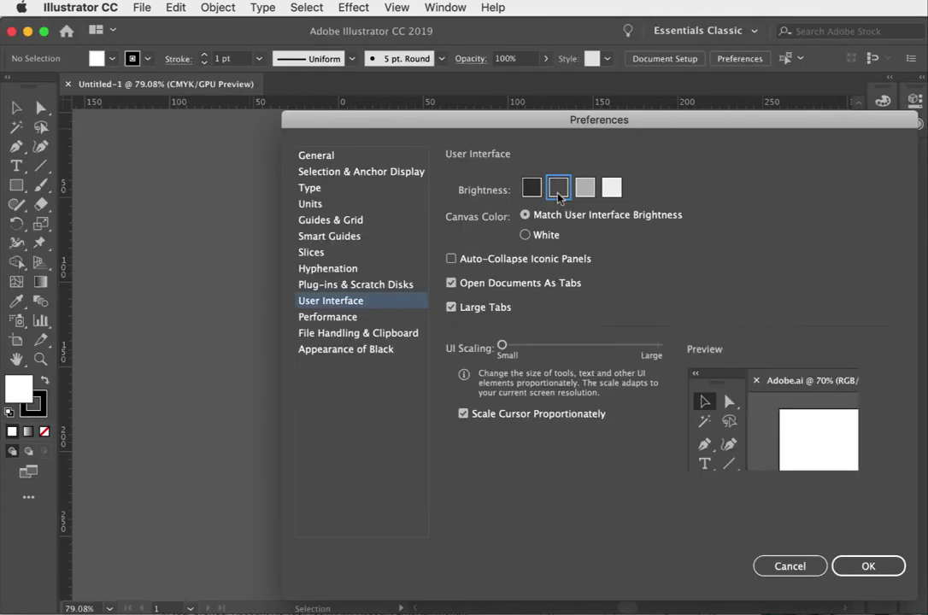
left_click_drag(807, 127, 724, 125)
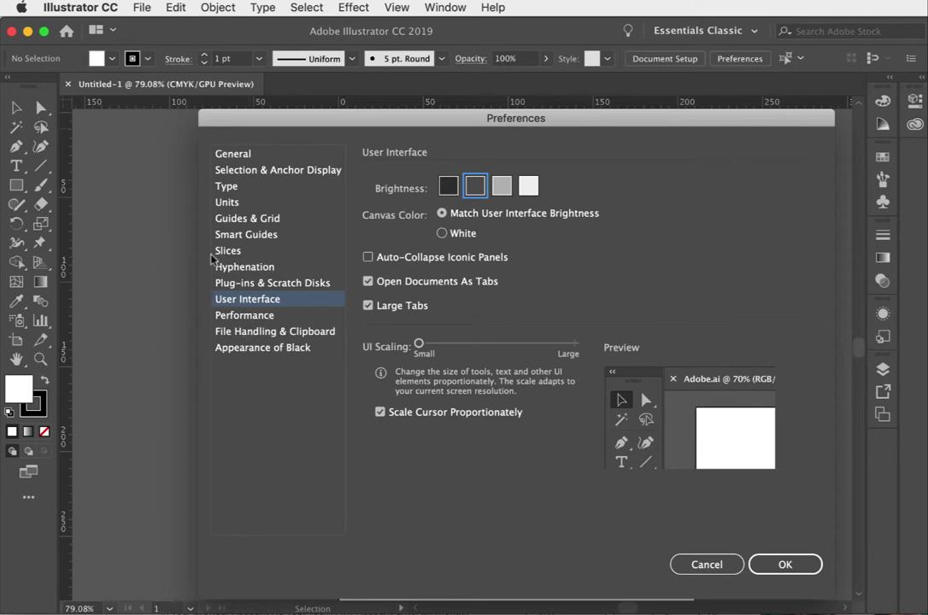
left_click(803, 569)
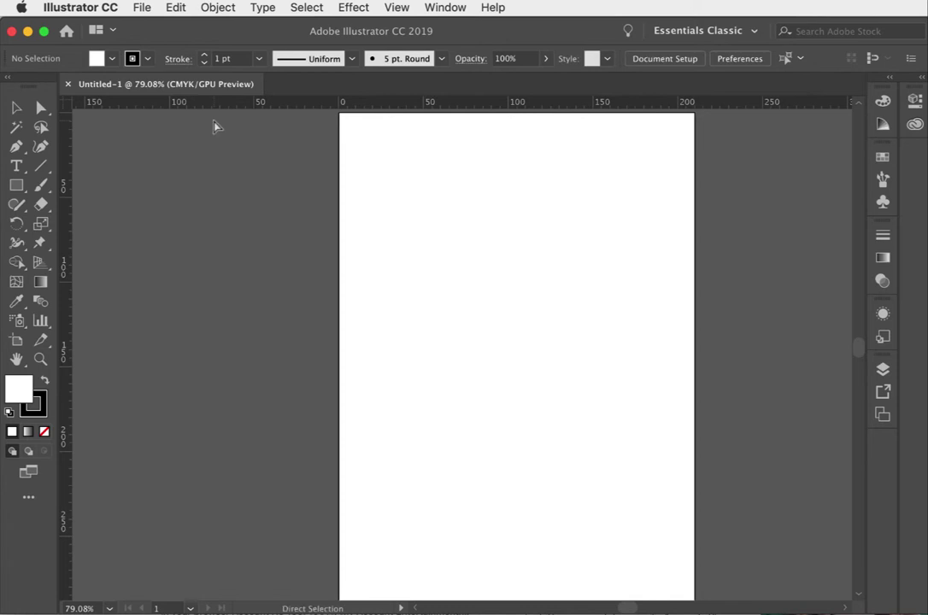
Step: Toggle the rulers off and on again, check the View menu, and reveal the shape tools
key("super+r")
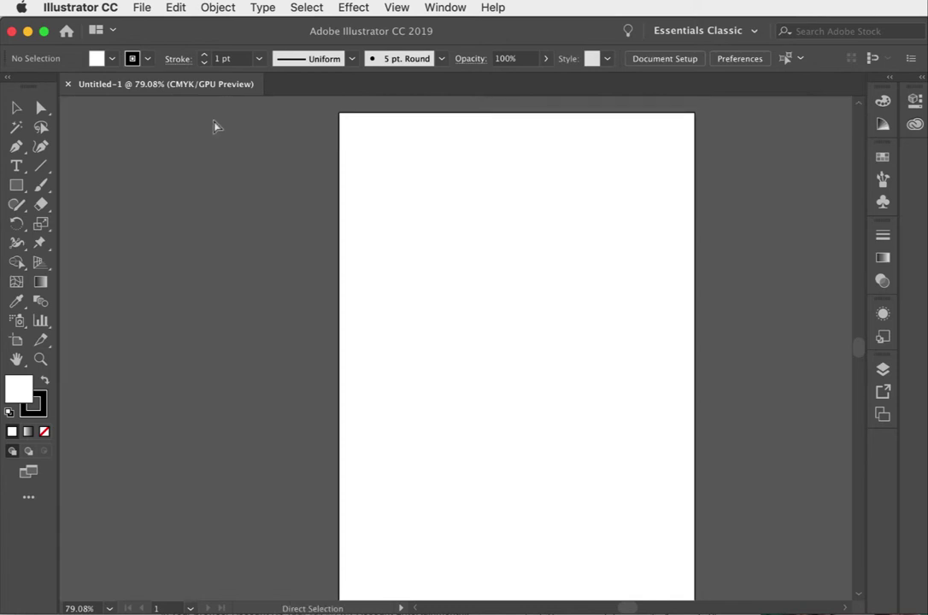
key("super+r")
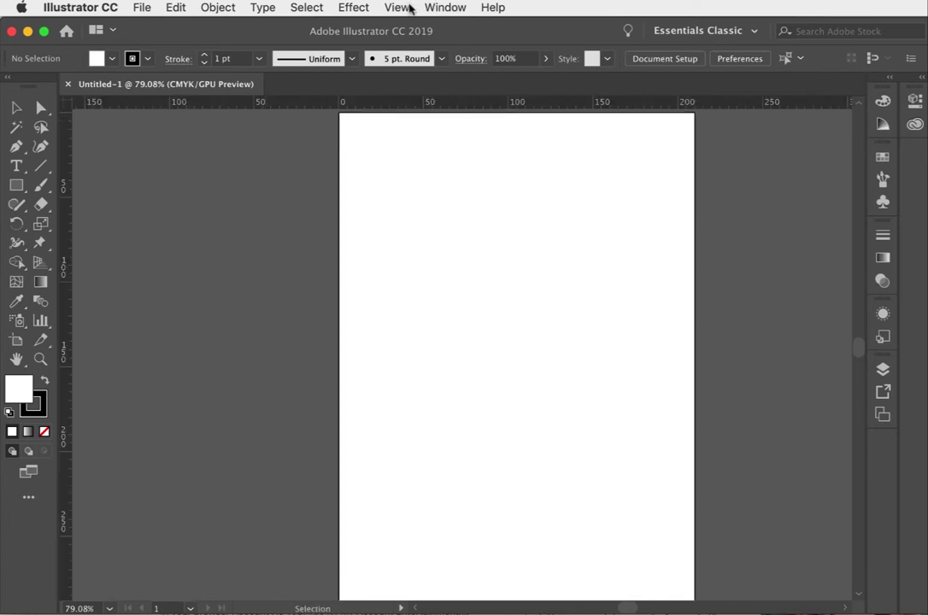
left_click(409, 7)
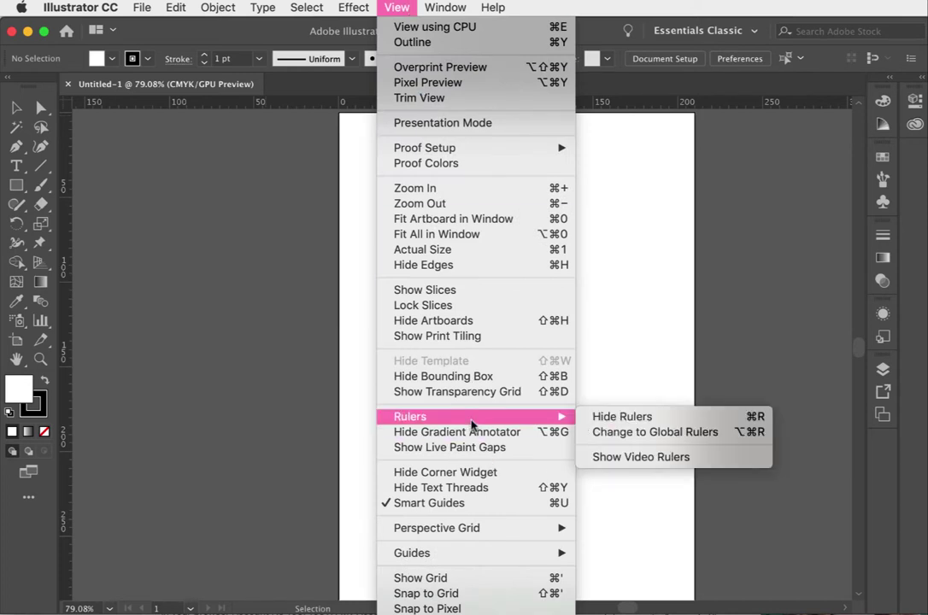
left_click(410, 9)
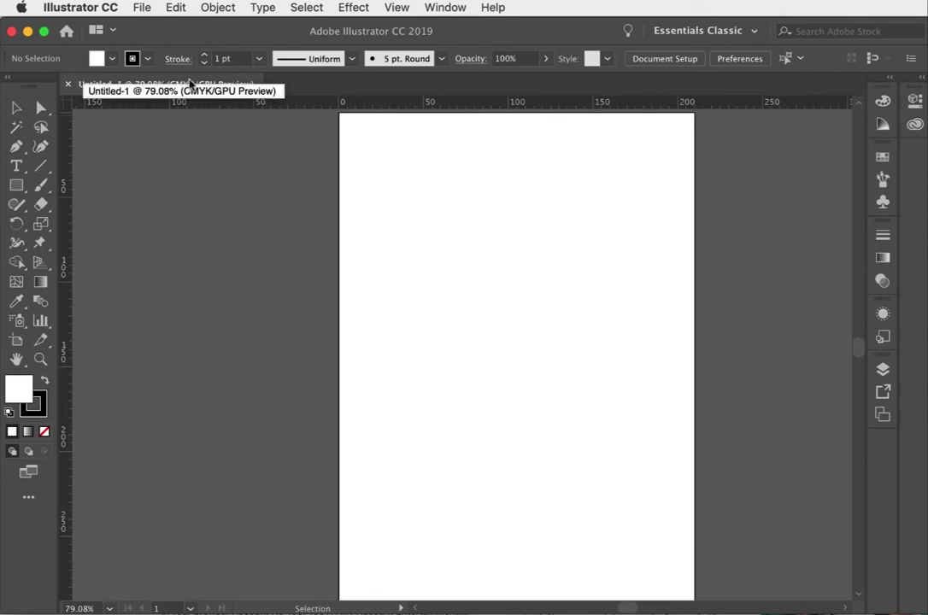
left_click(15, 186)
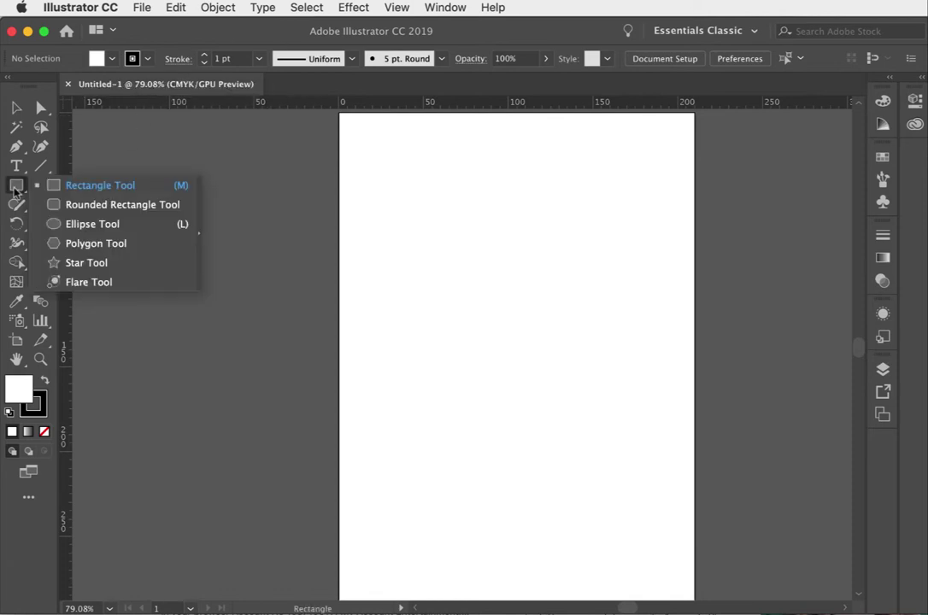
Step: Draw a circle in the artboard's upper-left, filled red with no outline
left_click(54, 226)
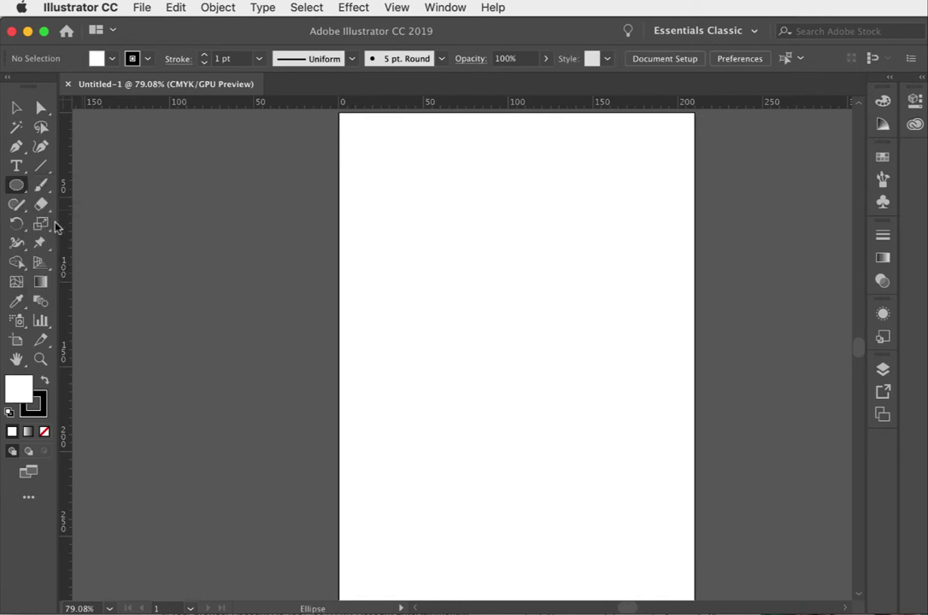
left_click_drag(373, 216, 499, 320)
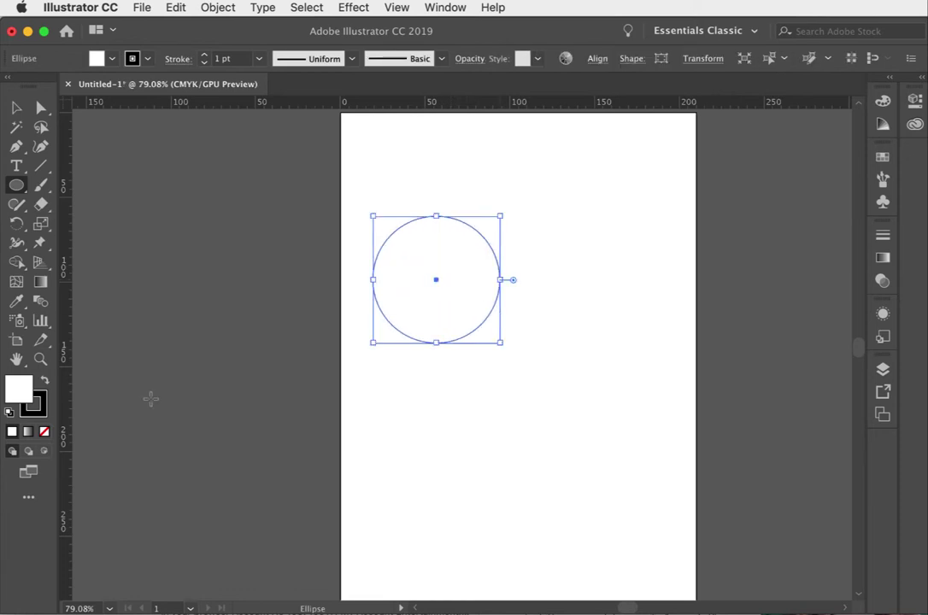
left_click(881, 157)
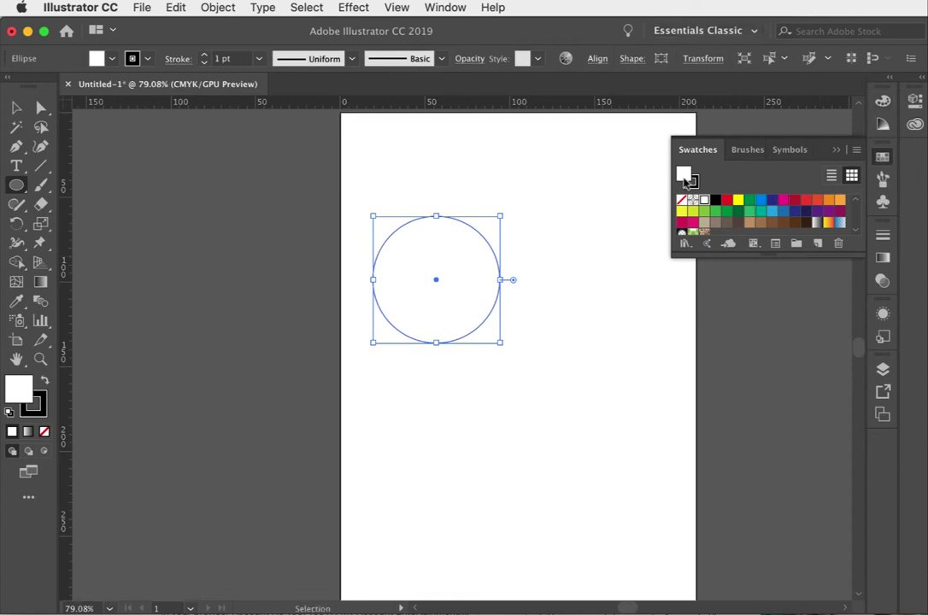
left_click(725, 200)
left_click(691, 180)
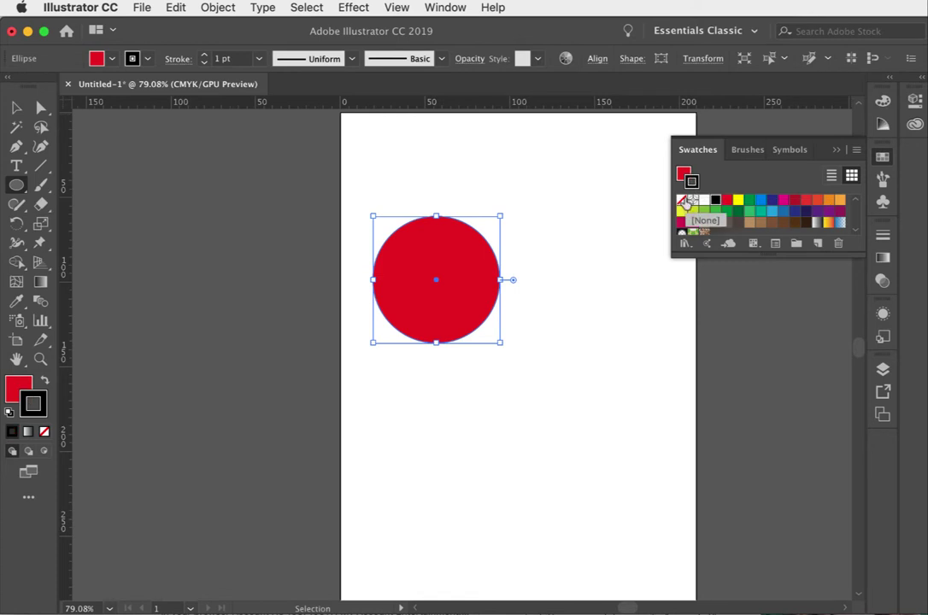
left_click(681, 200)
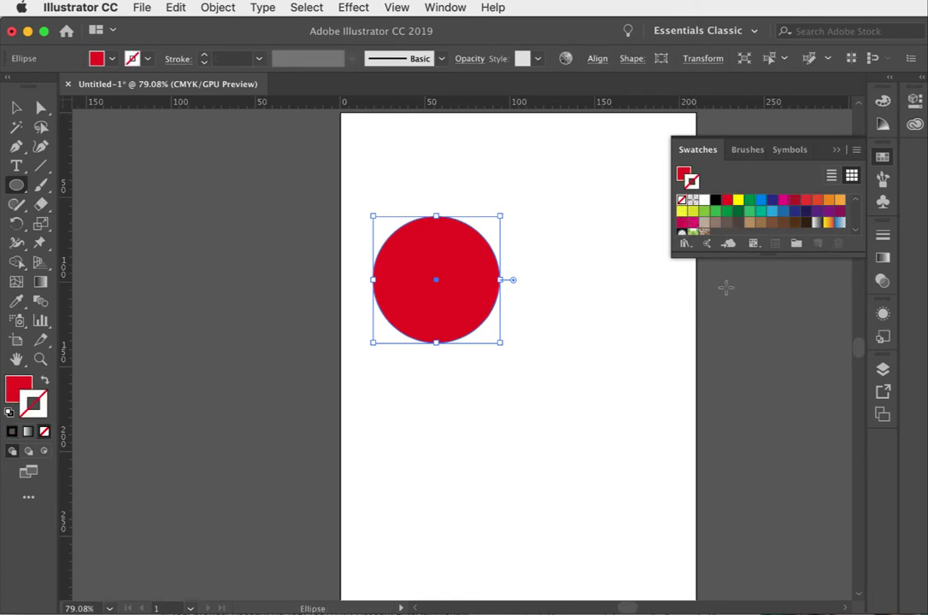
Step: Duplicate the red circle to the right so the two circles slightly overlap
left_click(684, 174)
left_click(756, 136)
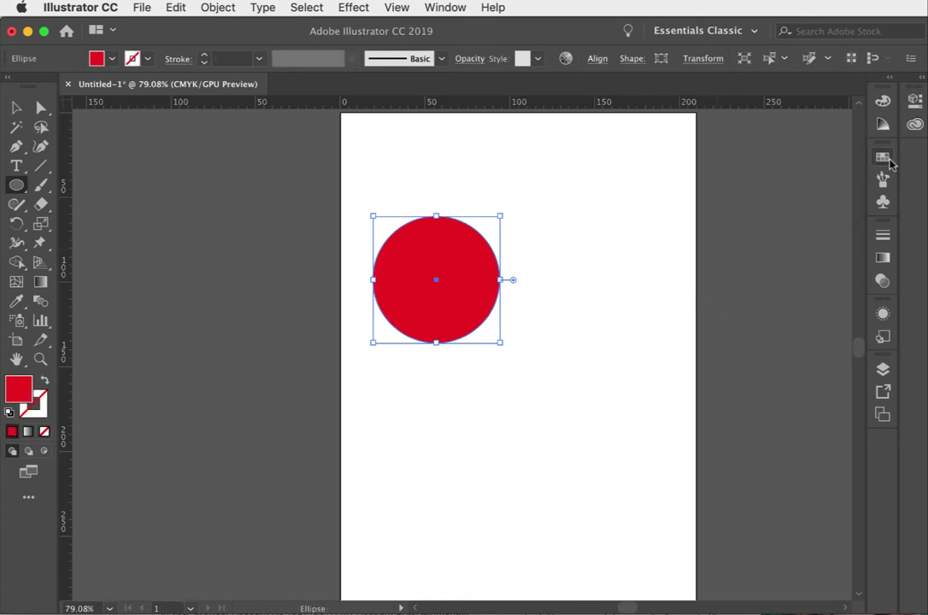
key("v")
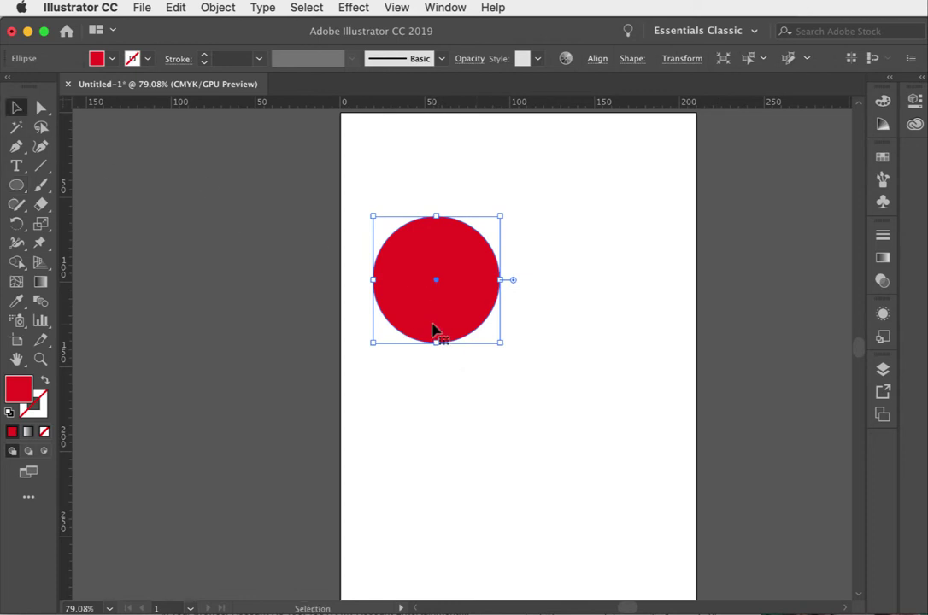
left_click_drag(434, 328, 551, 342)
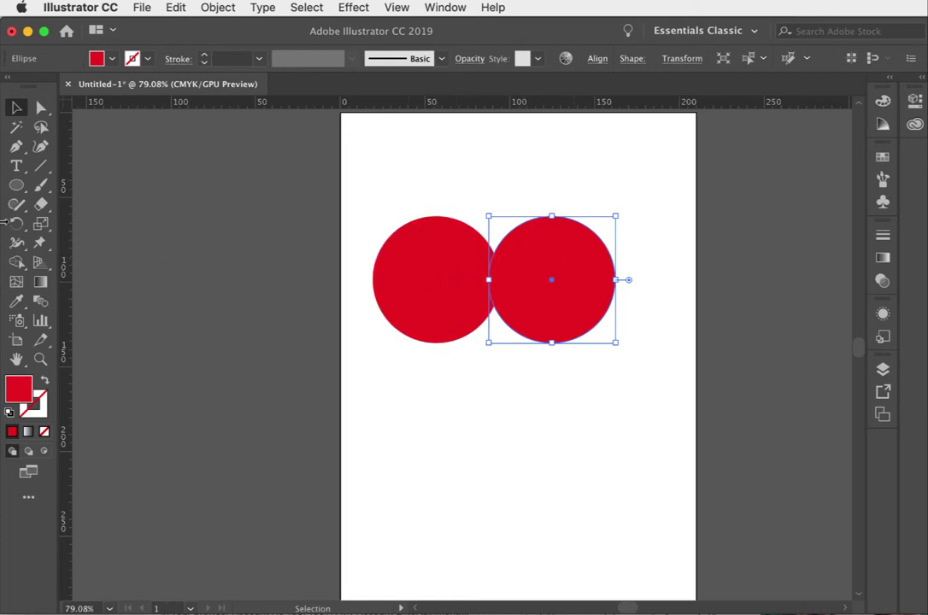
Step: Draw a square below the two circles with the Rectangle tool
left_click(14, 186)
left_click_drag(13, 191, 82, 185)
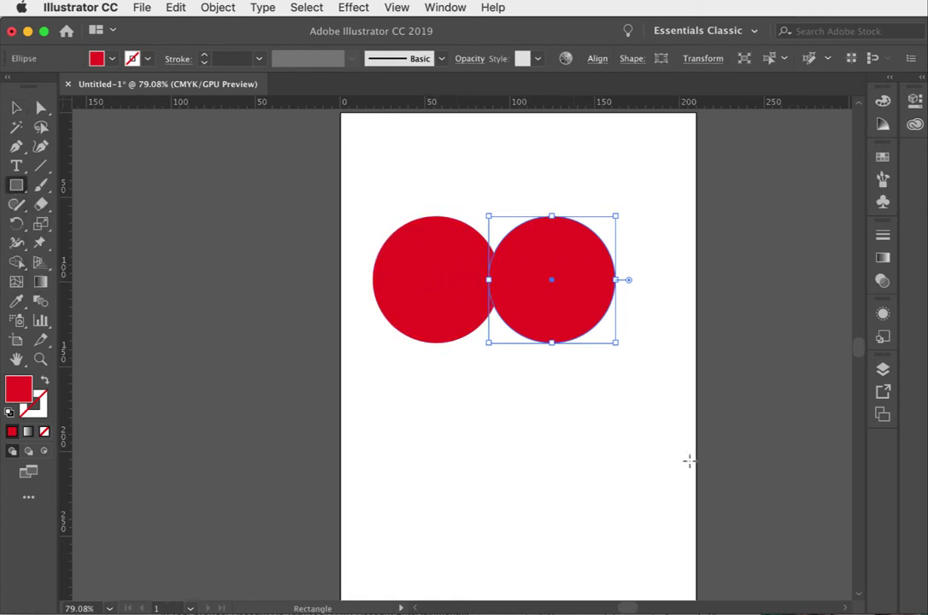
left_click_drag(430, 391, 543, 502)
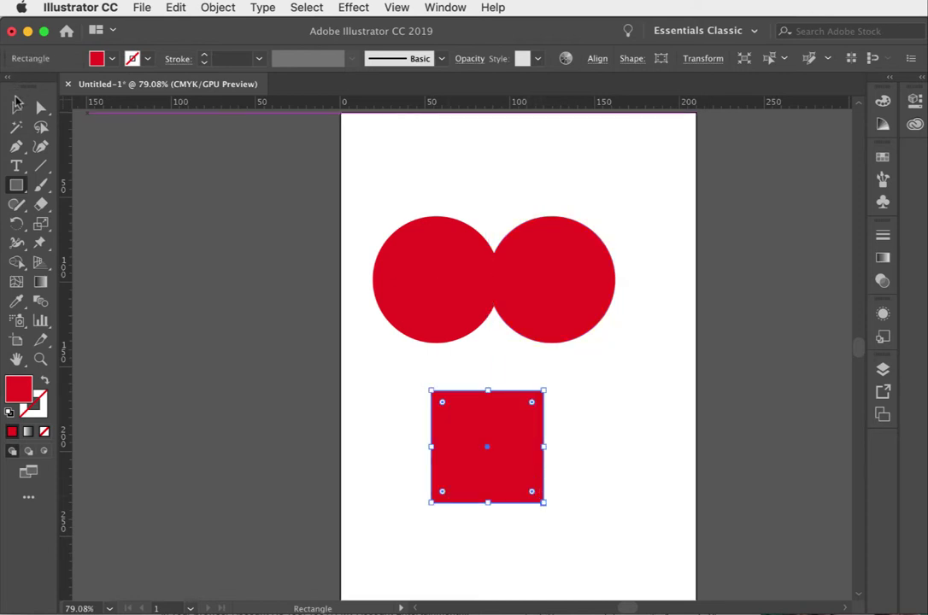
left_click(16, 108)
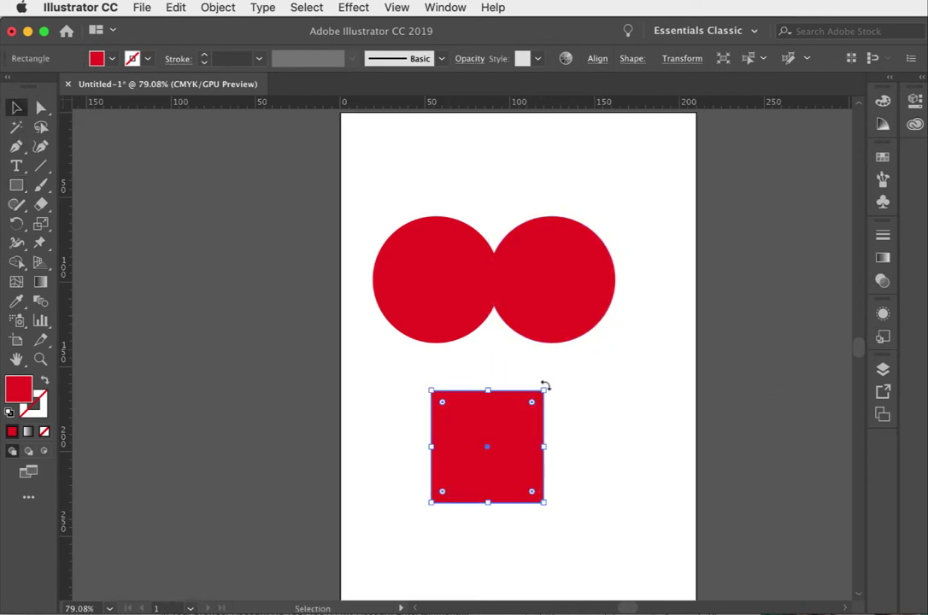
Step: Rotate the square 45° into a diamond, fit it under the circles, and scale it to about 87 mm
left_click_drag(544, 384, 562, 446)
left_click_drag(508, 461, 513, 355)
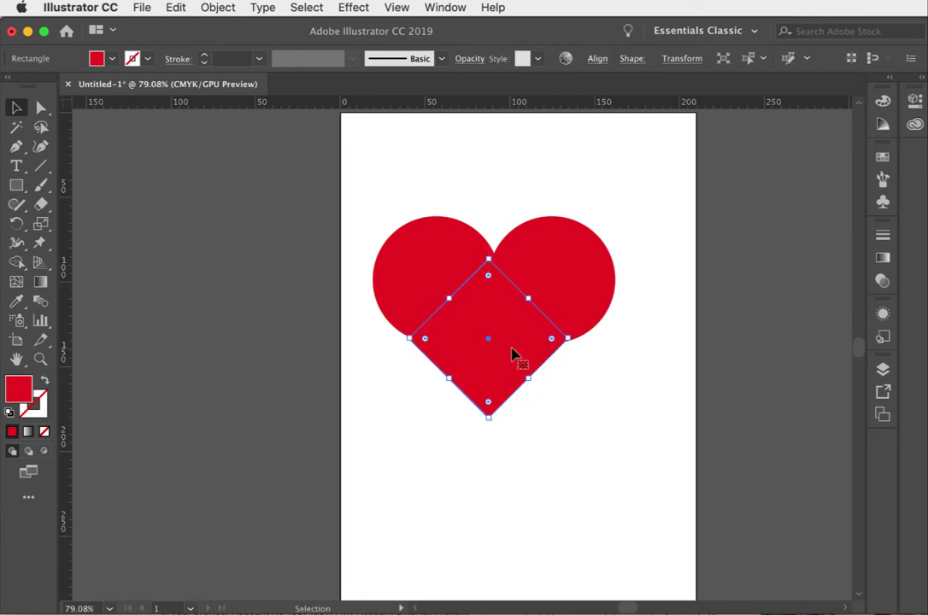
key("Up")
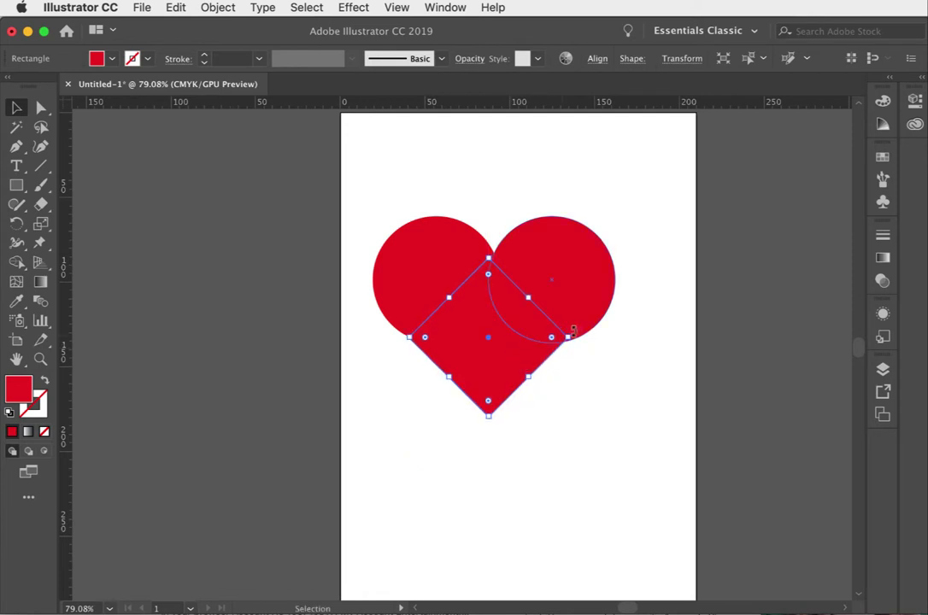
left_click_drag(568, 338, 582, 337)
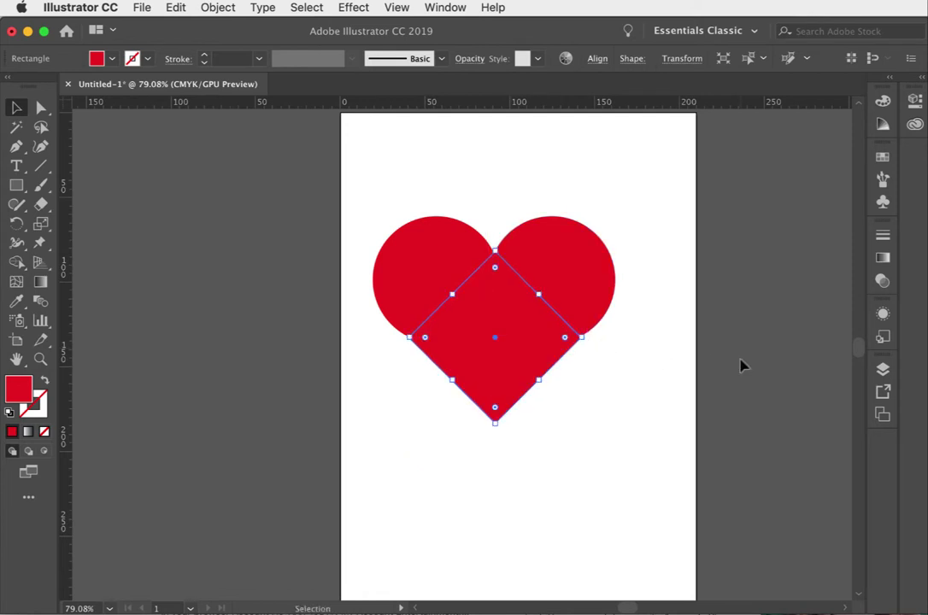
left_click(651, 380)
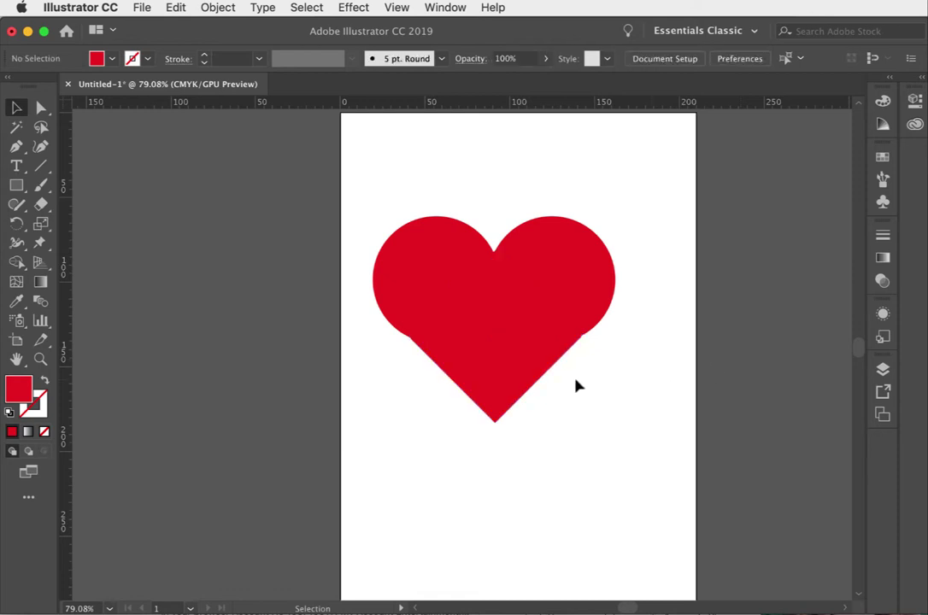
left_click(512, 393)
left_click_drag(499, 437, 485, 403)
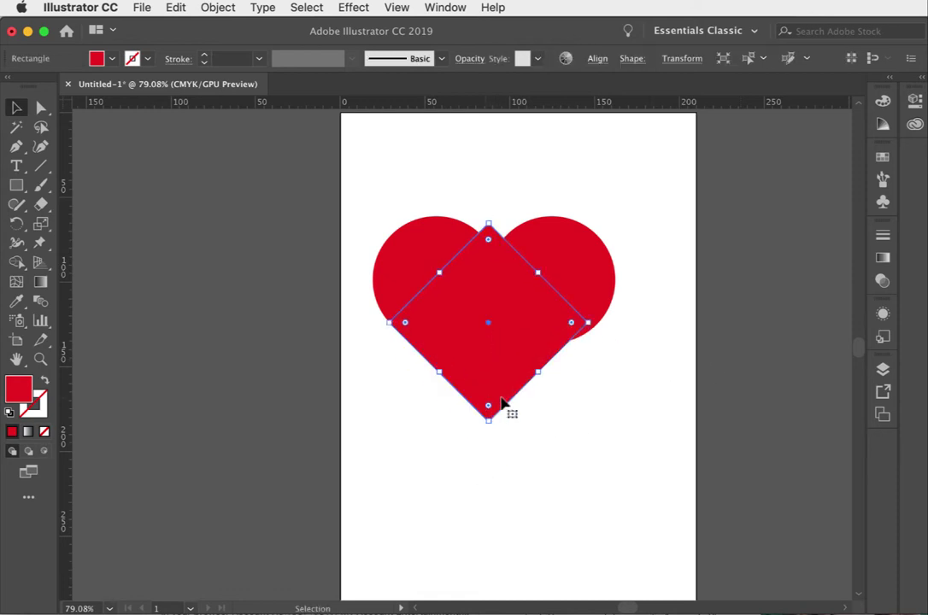
left_click_drag(586, 323, 604, 329)
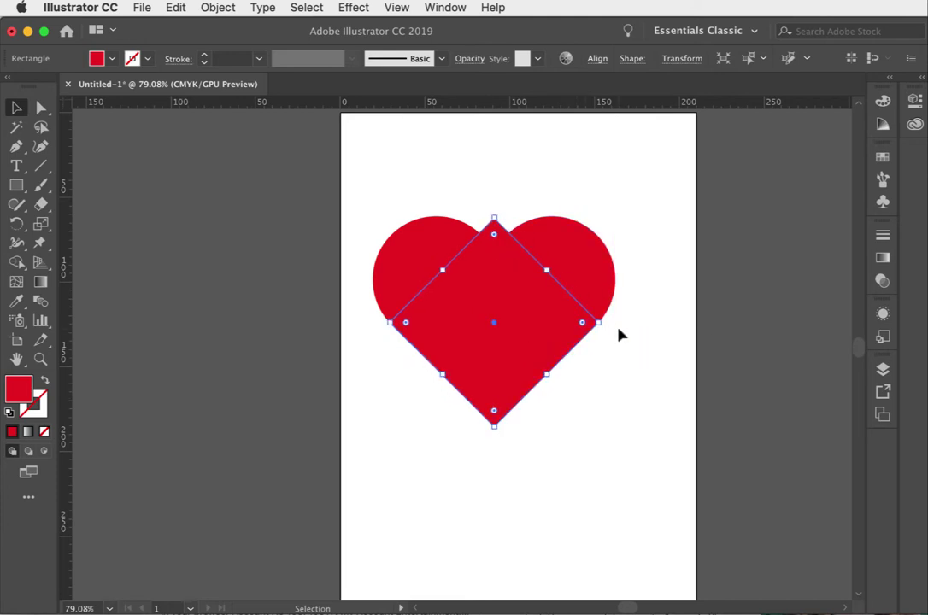
Step: Drag the diamond's top anchor straight down so it sits below the circles' cleft
left_click(618, 334)
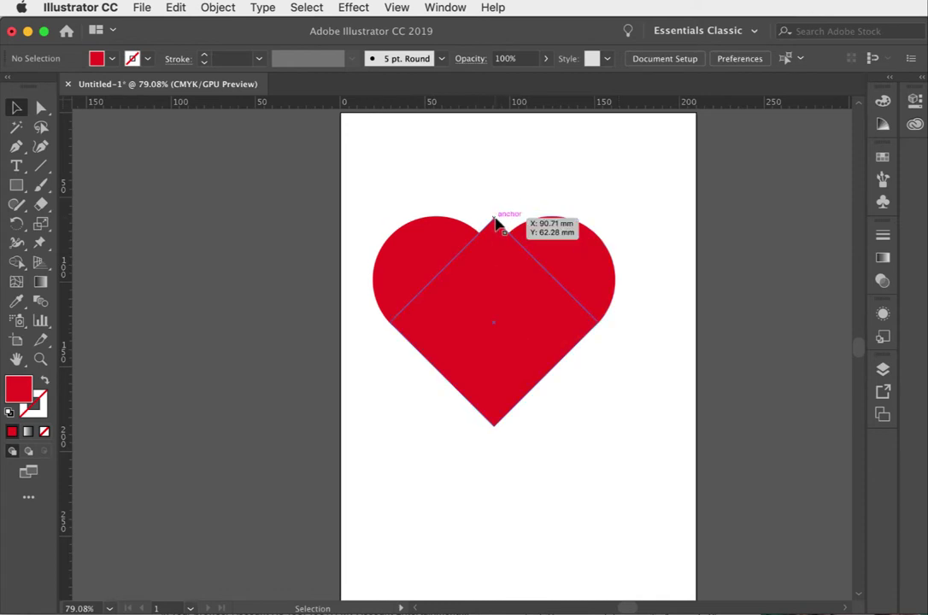
left_click(40, 106)
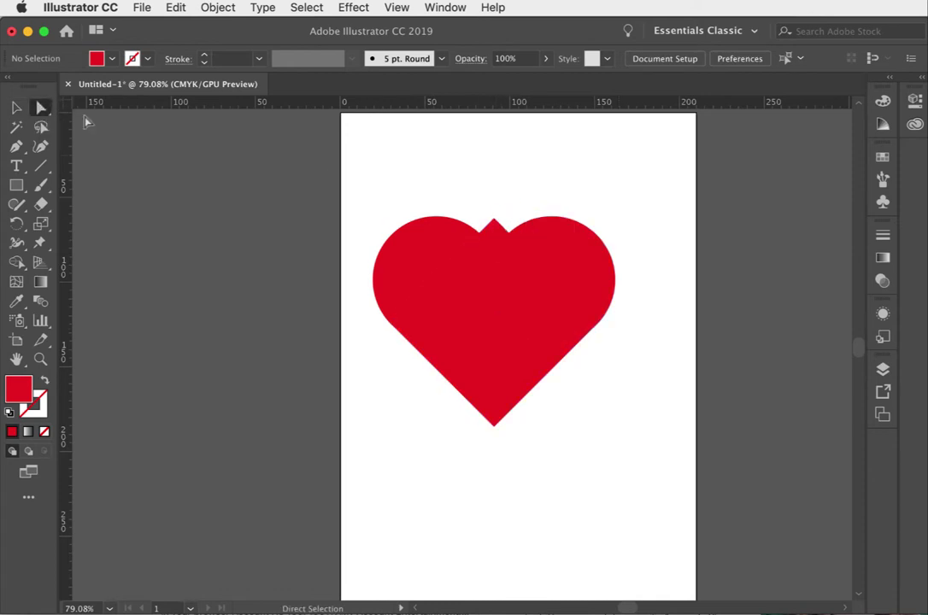
left_click(494, 224)
left_click(494, 221)
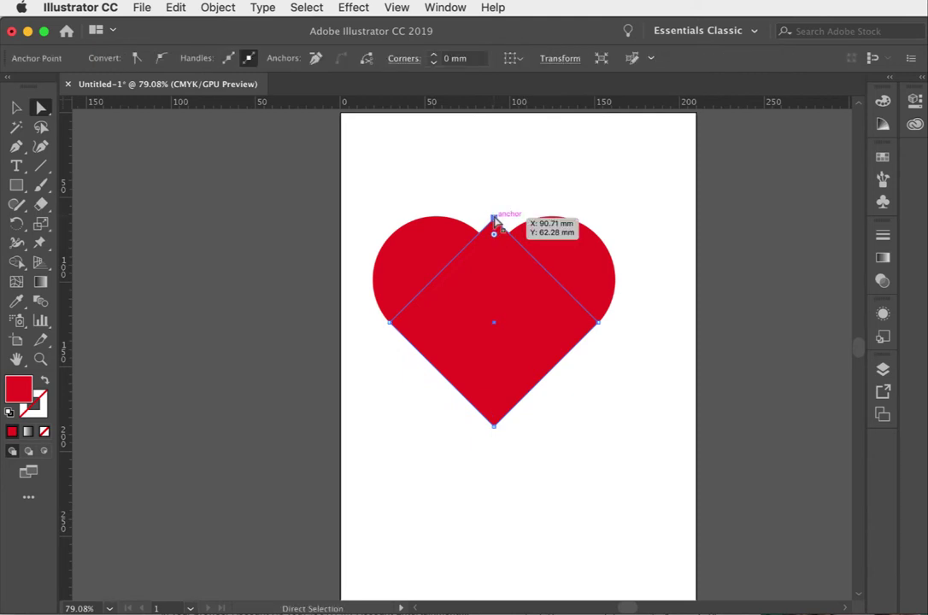
left_click_drag(494, 221, 495, 261)
left_click(522, 170)
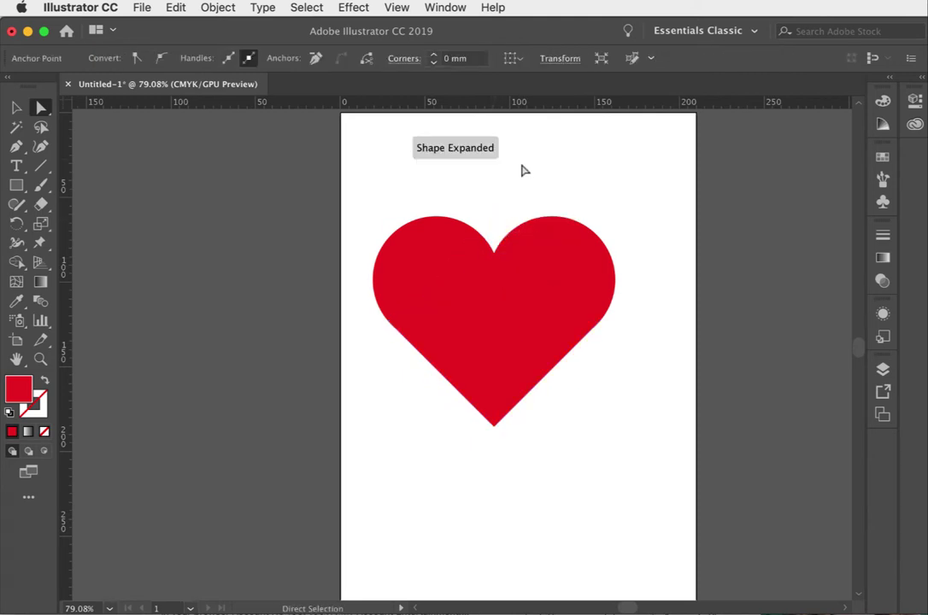
key("v")
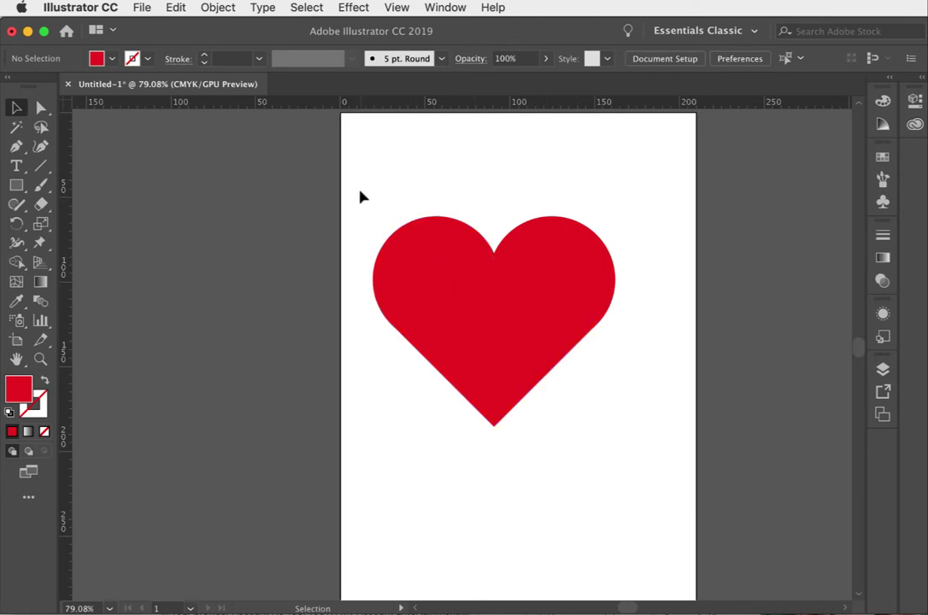
Step: Move the heart down and to the right, then swap fill and stroke to view its outlines
left_click(454, 317)
left_click_drag(474, 359, 511, 386)
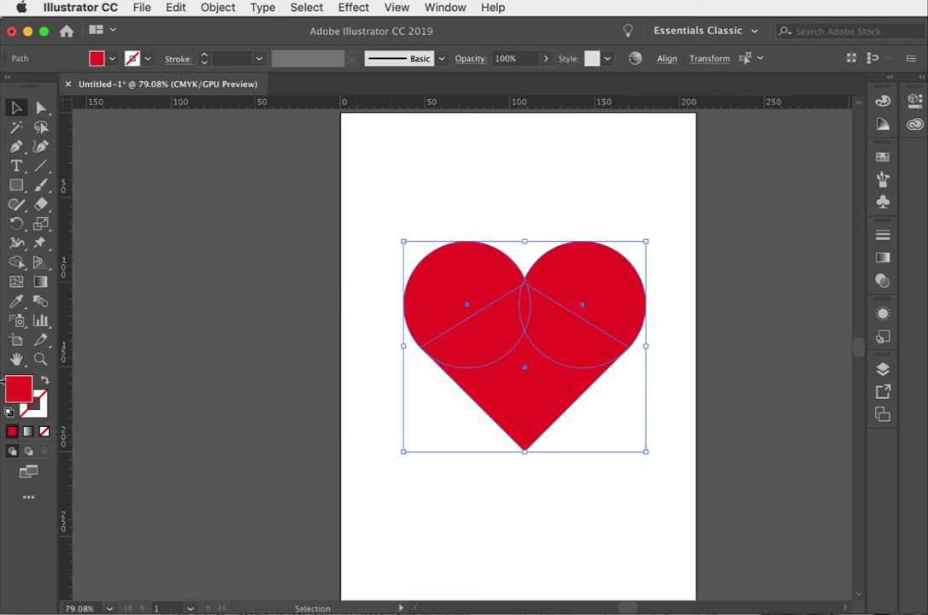
left_click(45, 384)
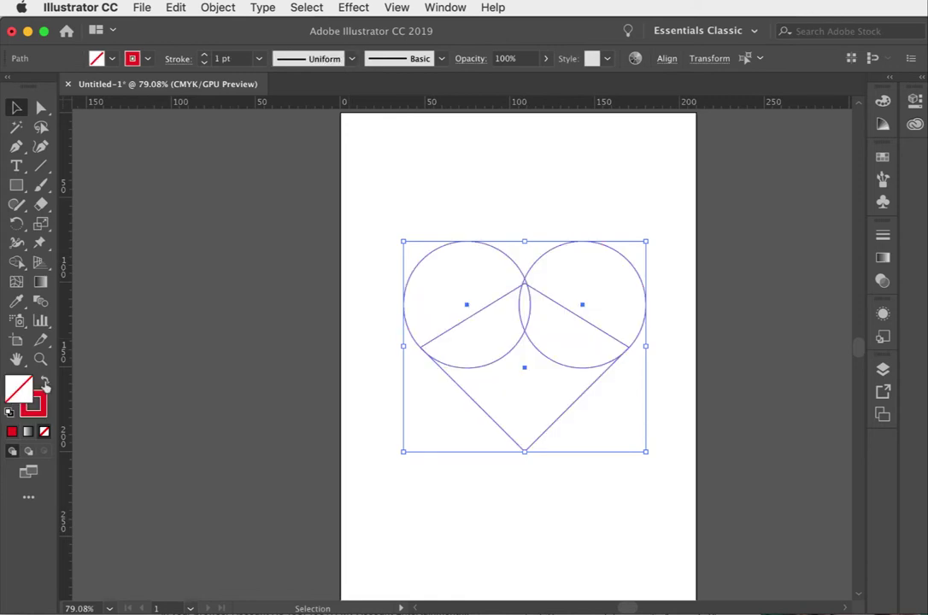
left_click(531, 275)
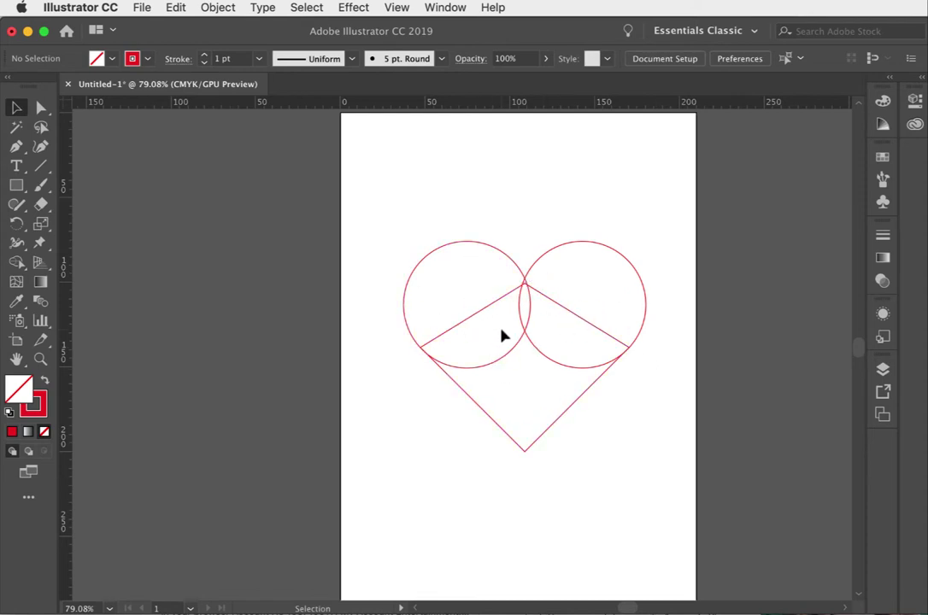
Step: Restore the heart's red fill and select all of its parts
left_click_drag(382, 217, 734, 475)
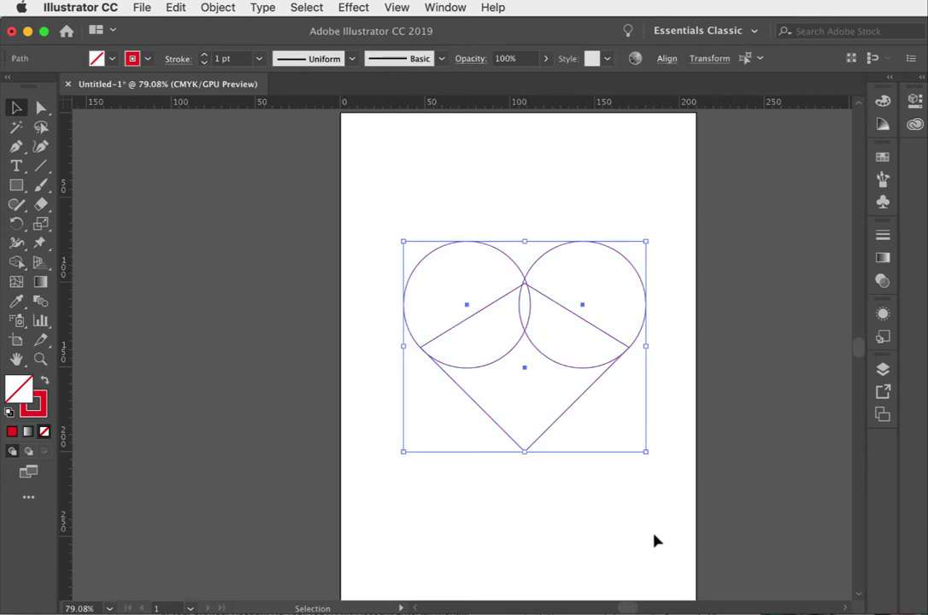
left_click(45, 384)
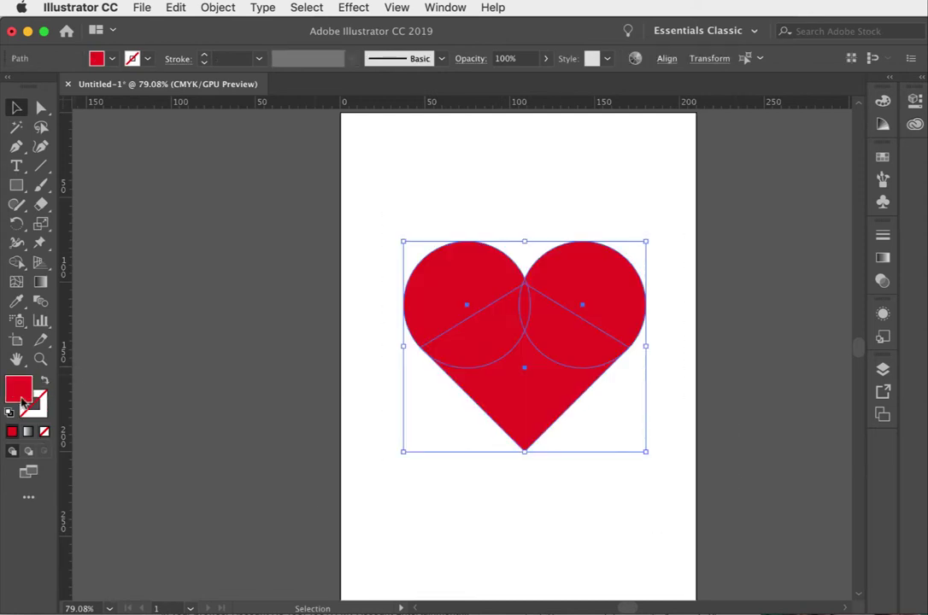
left_click(601, 180)
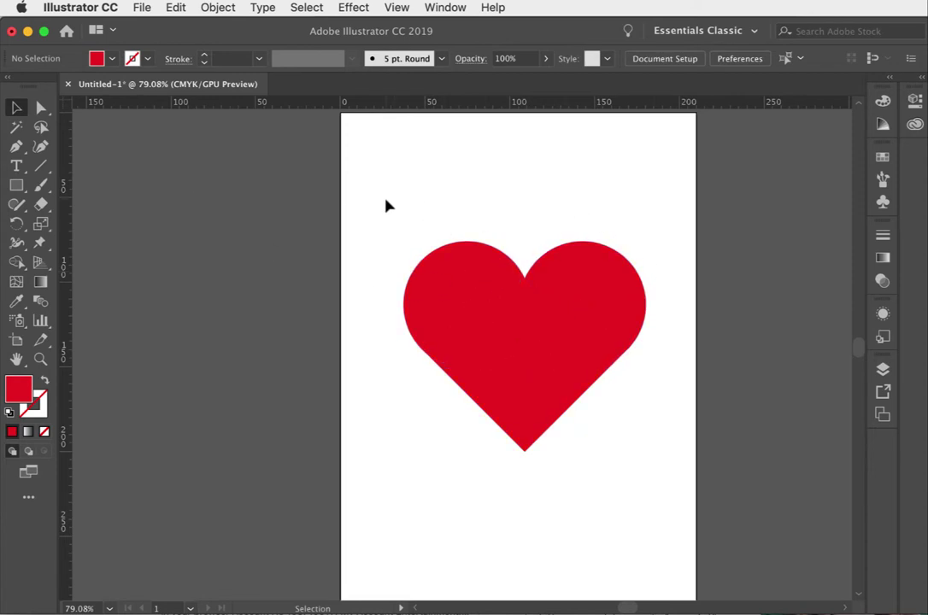
left_click_drag(385, 199, 698, 481)
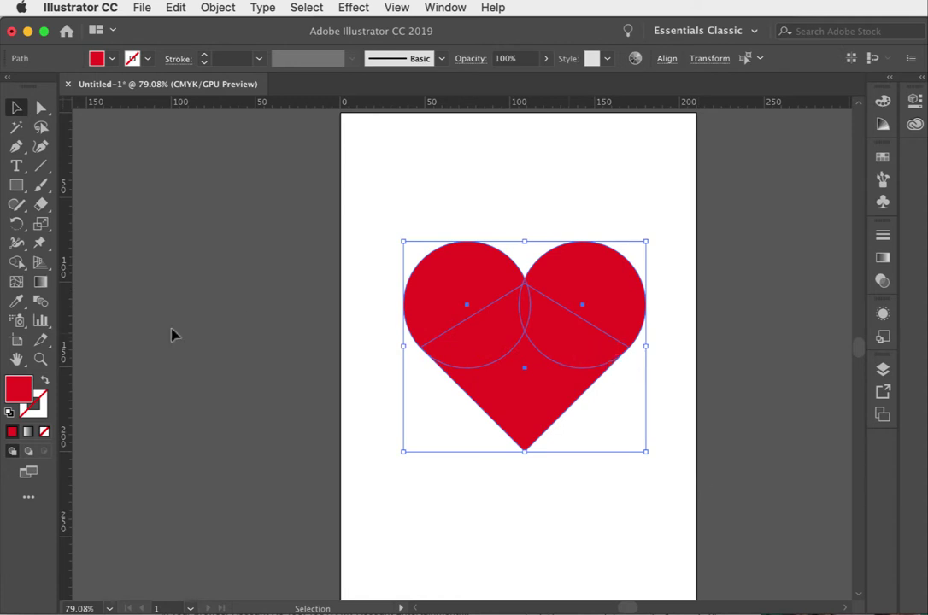
Step: Unite the two circles and the diamond into one heart path with the Shape Builder tool
left_click(19, 265)
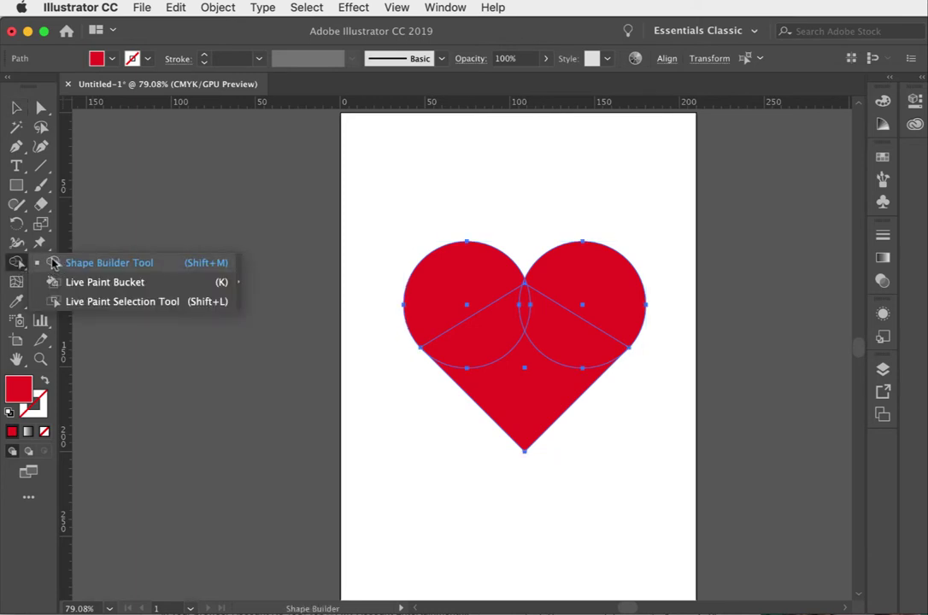
left_click(58, 265)
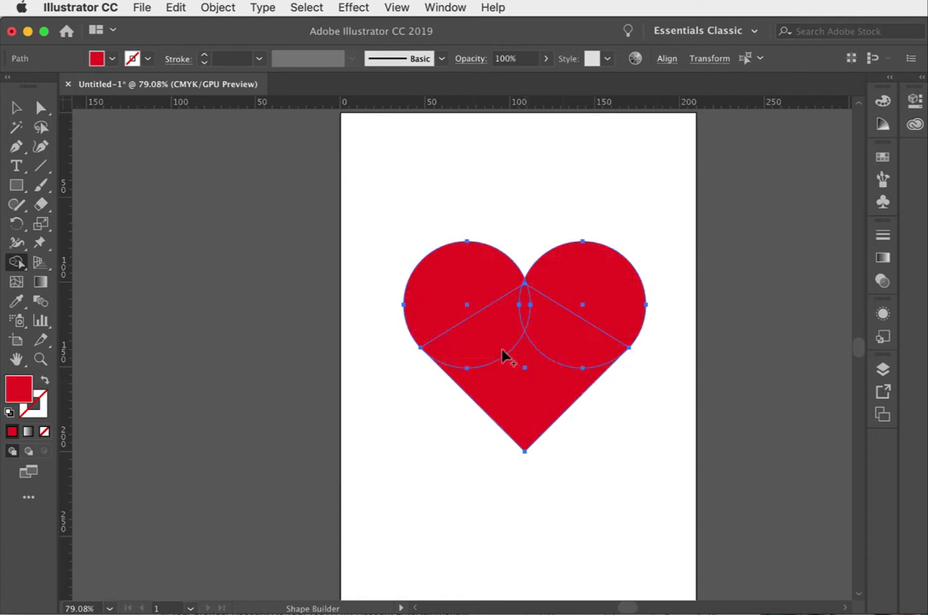
mouse_move(444, 301)
left_mouse_down()
mouse_move(484, 378)
mouse_move(512, 381)
mouse_move(545, 371)
mouse_move(602, 316)
mouse_move(604, 300)
mouse_move(567, 291)
mouse_move(536, 295)
mouse_move(526, 309)
mouse_move(525, 282)
mouse_move(548, 298)
left_mouse_up()
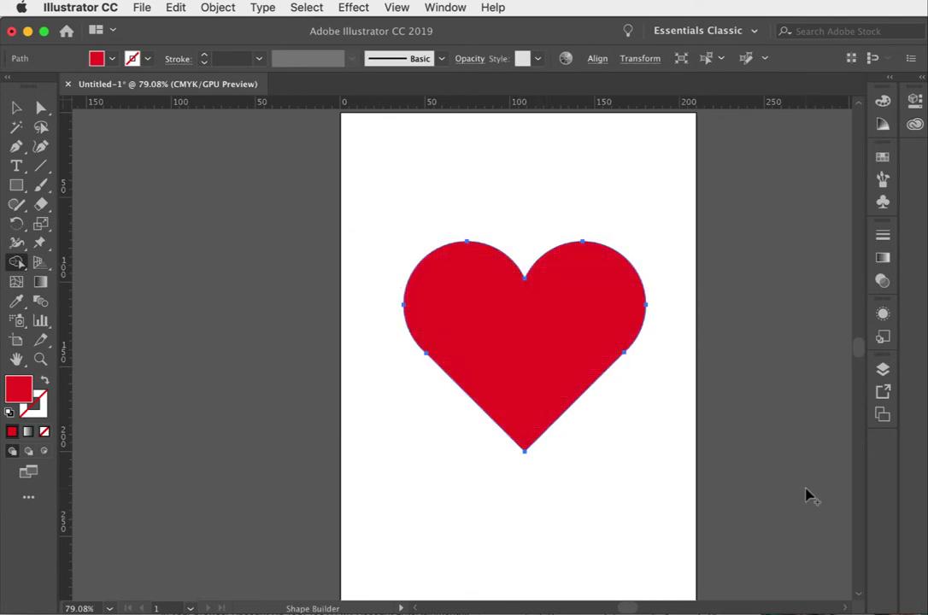
Step: Select the merged heart and zoom in to inspect its top notch
key("v")
left_click(356, 123)
left_click(592, 335)
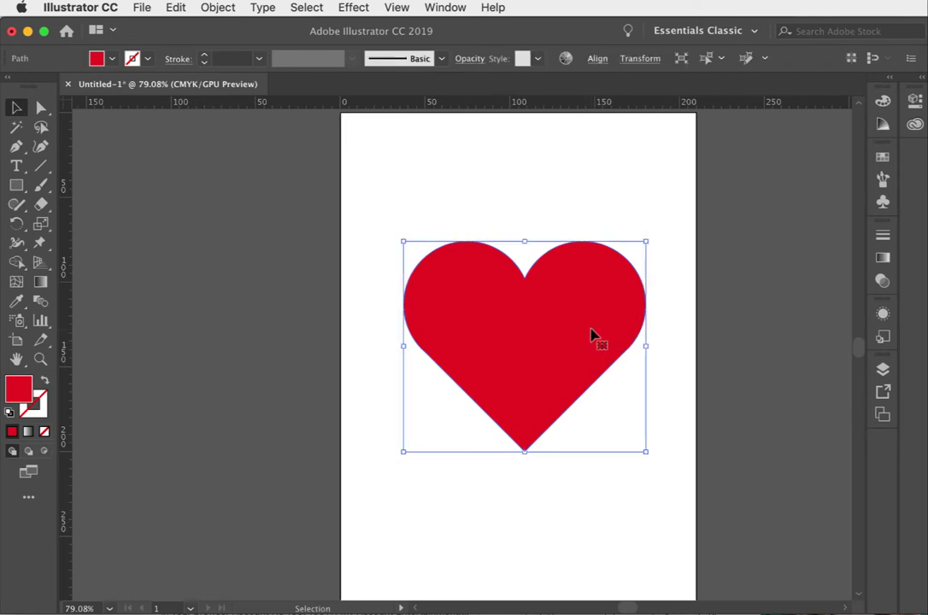
left_click(40, 359)
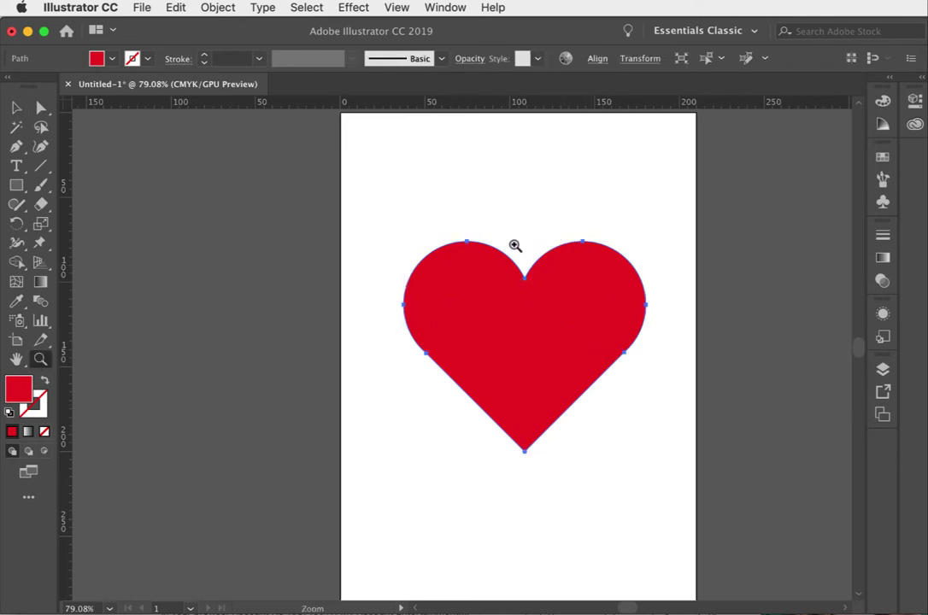
left_click_drag(516, 244, 811, 423)
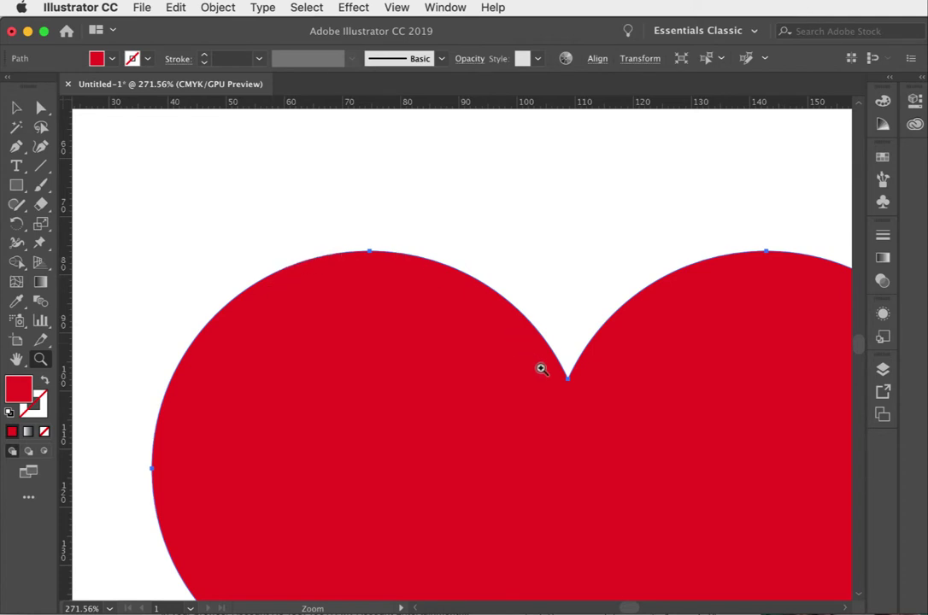
left_click_drag(634, 549, 481, 369)
scroll(781, 343, "down", 5)
scroll(781, 343, "right", 3)
scroll(781, 343, "up", 2)
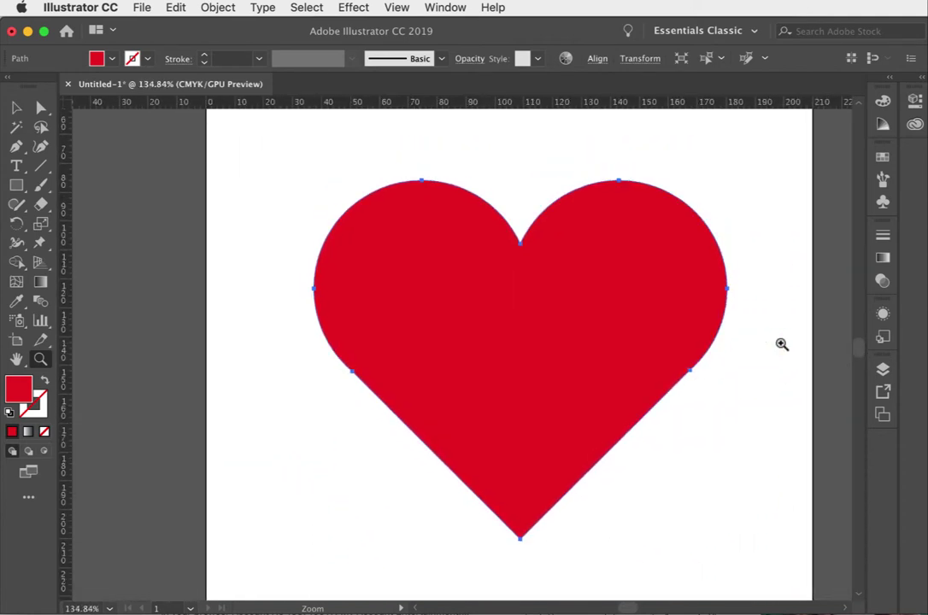
Step: Swap the heart's fill and stroke so it becomes an unfilled red outline
left_click(14, 103)
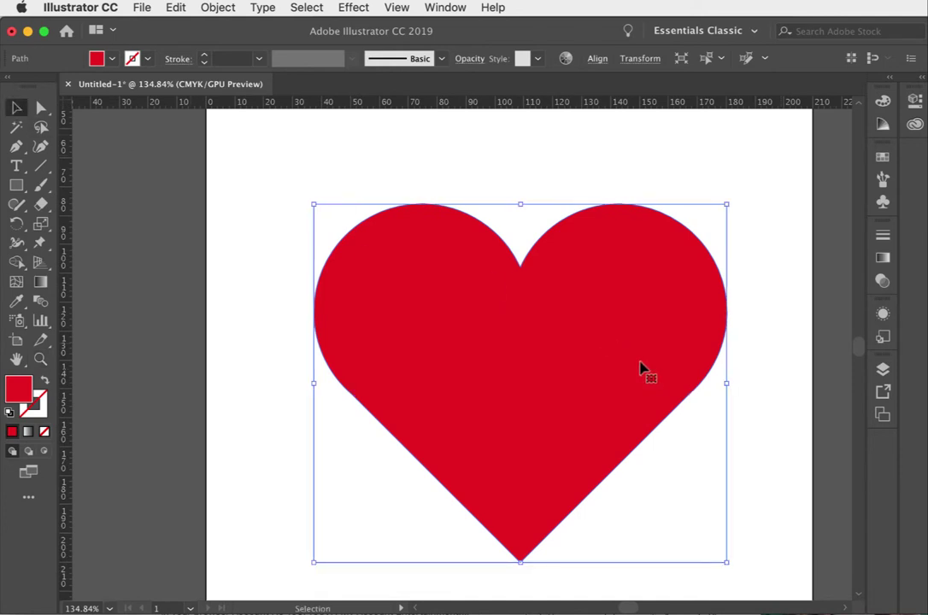
left_click(45, 382)
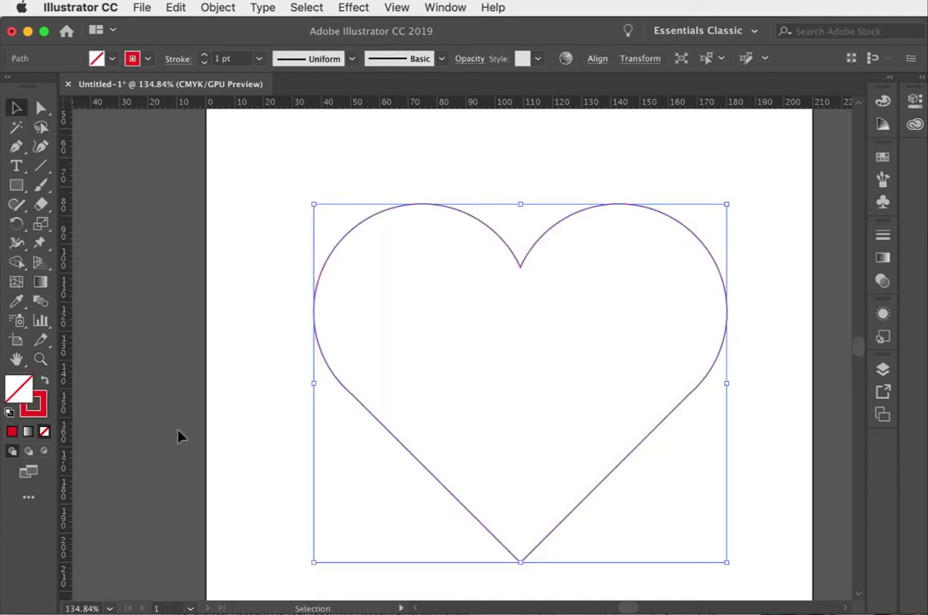
left_click(200, 518)
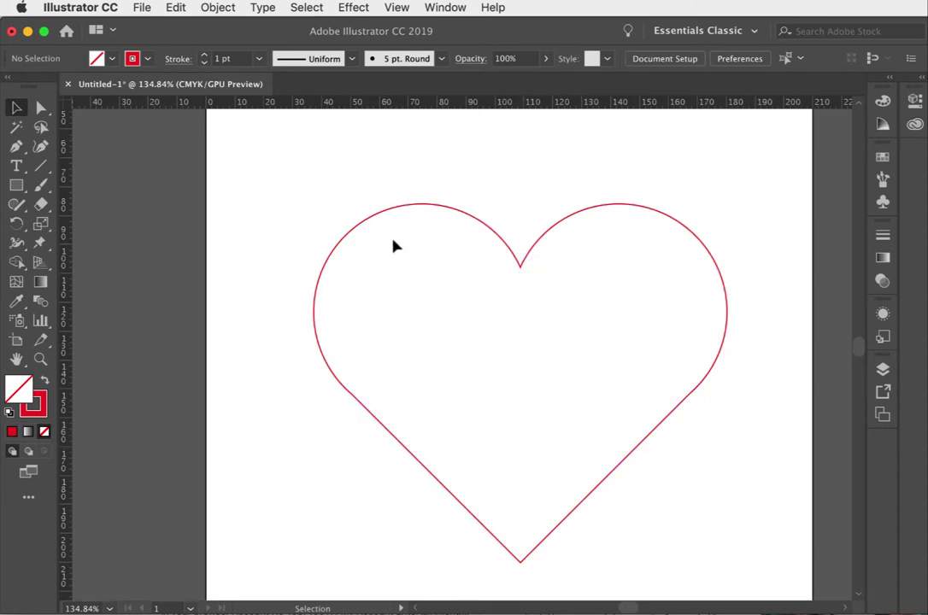
Step: Zoom out to the whole artboard and move the heart up toward the top
left_click(40, 358)
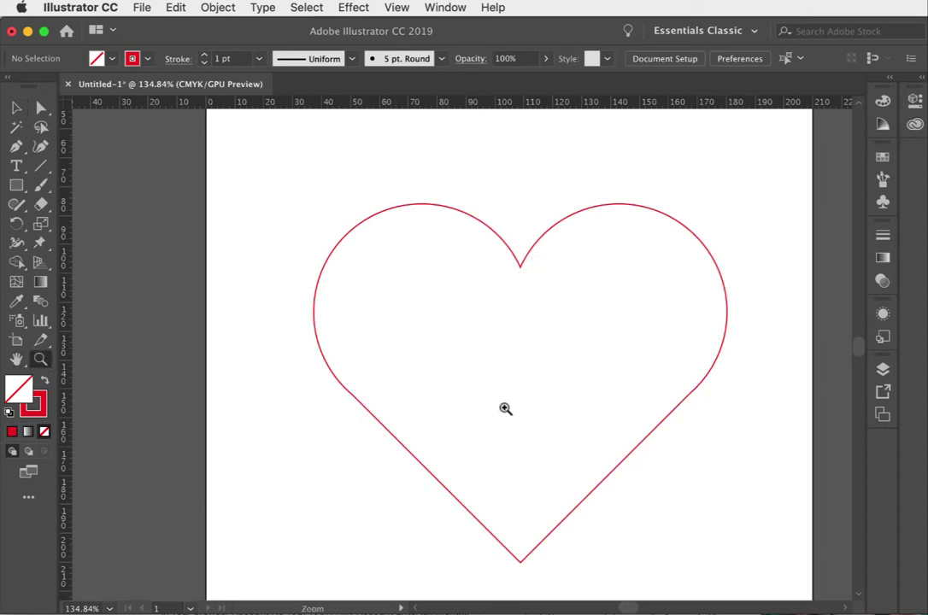
left_click(548, 410, "alt")
left_click(381, 352, "alt")
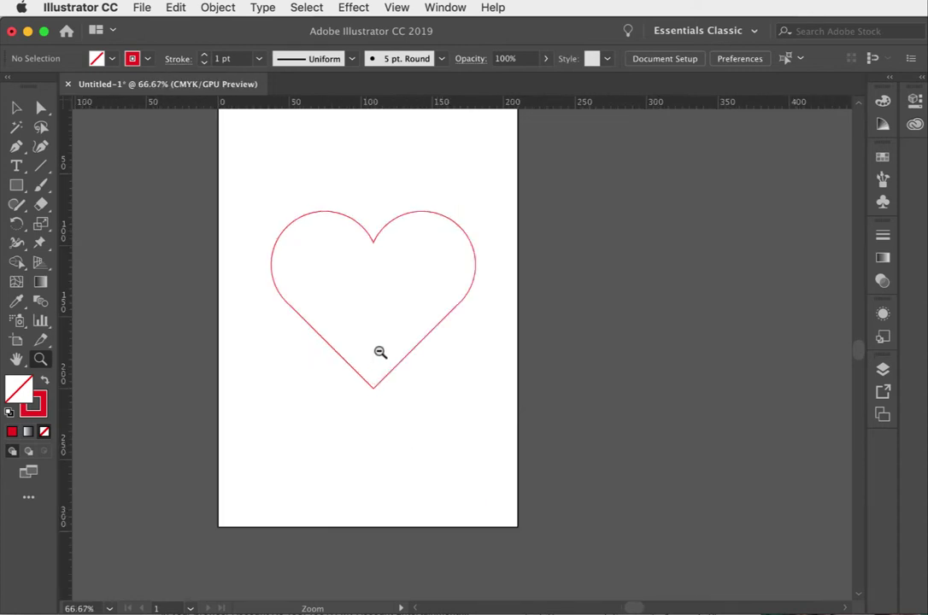
left_click(13, 106)
left_click(14, 105)
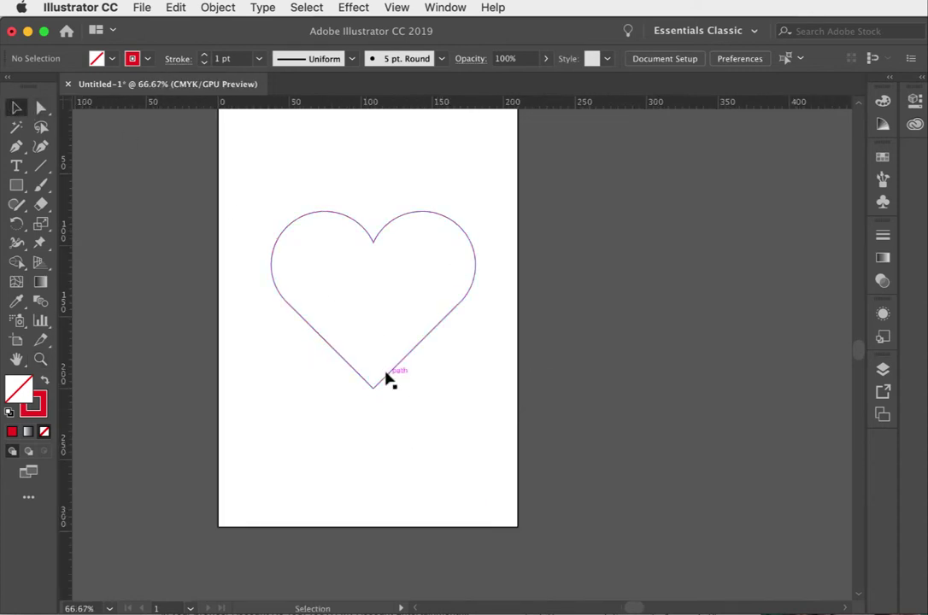
left_click_drag(386, 376, 385, 302)
left_click_drag(232, 317, 359, 365)
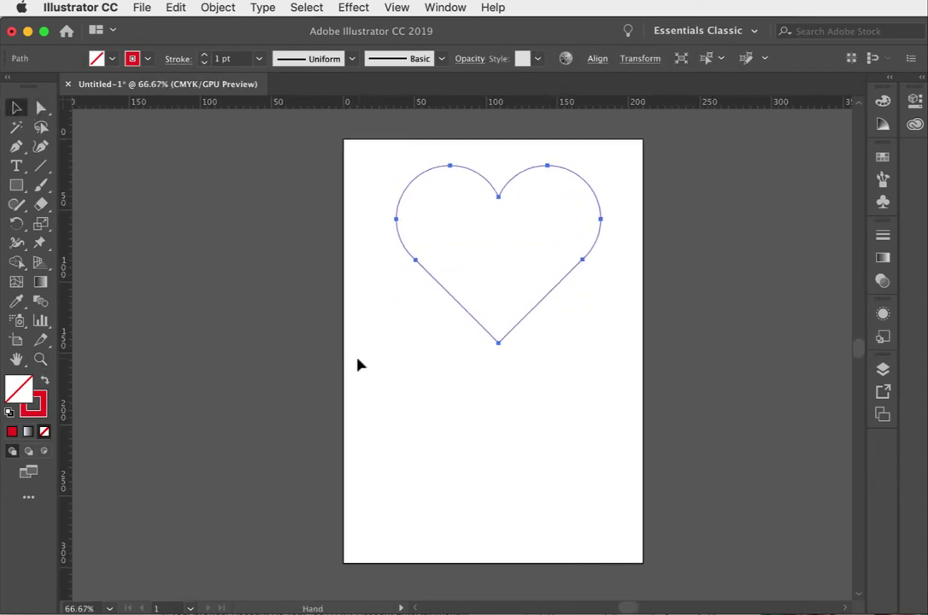
left_click(16, 185)
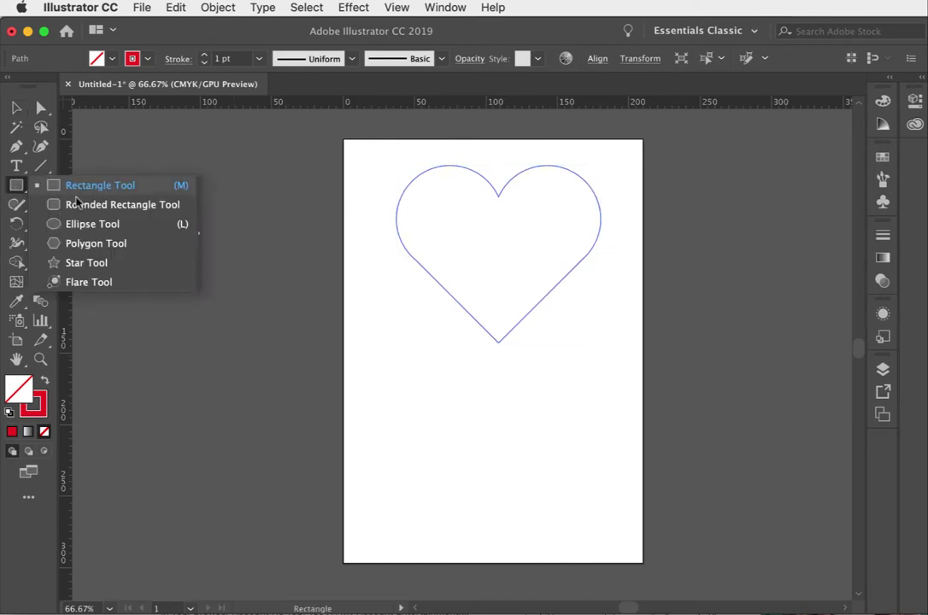
Step: Draw a large tan head circle with no stroke and two overlapping tan ear circles
left_click(95, 224)
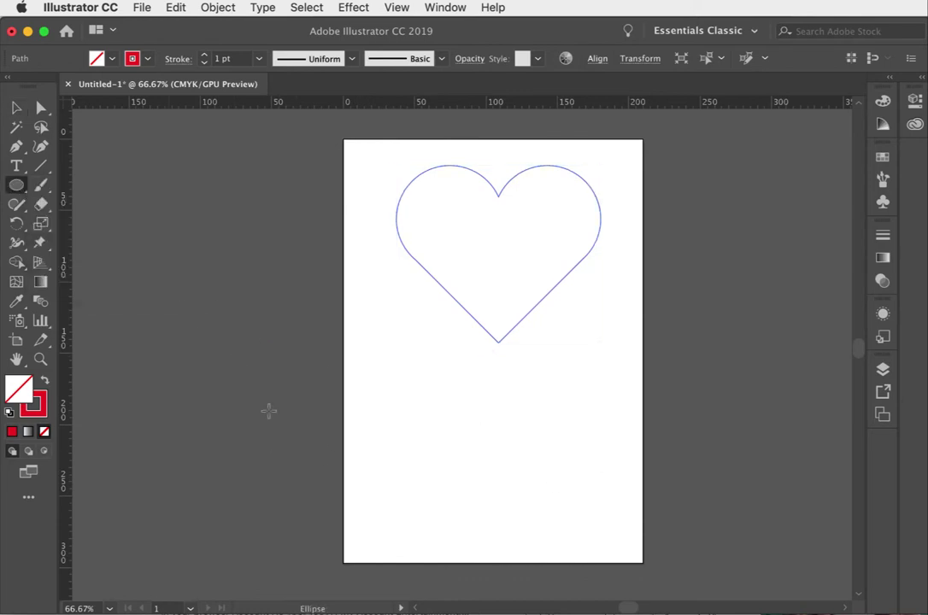
left_click(882, 156)
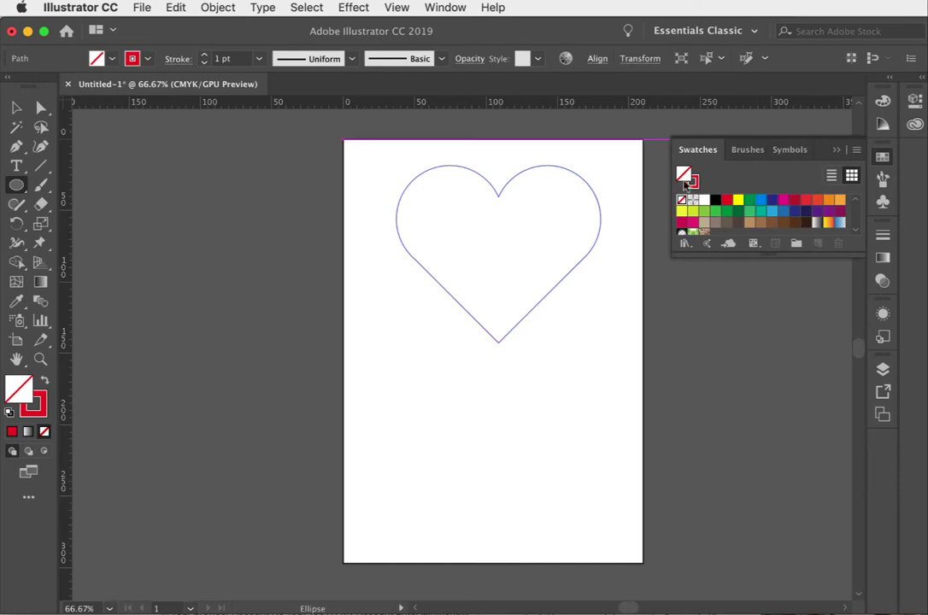
left_click(738, 200)
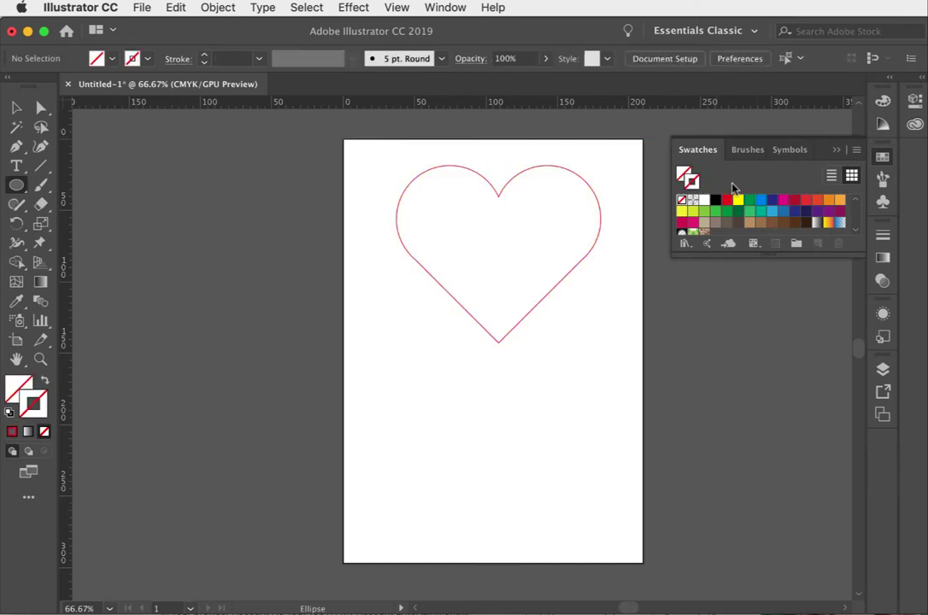
left_click(704, 223)
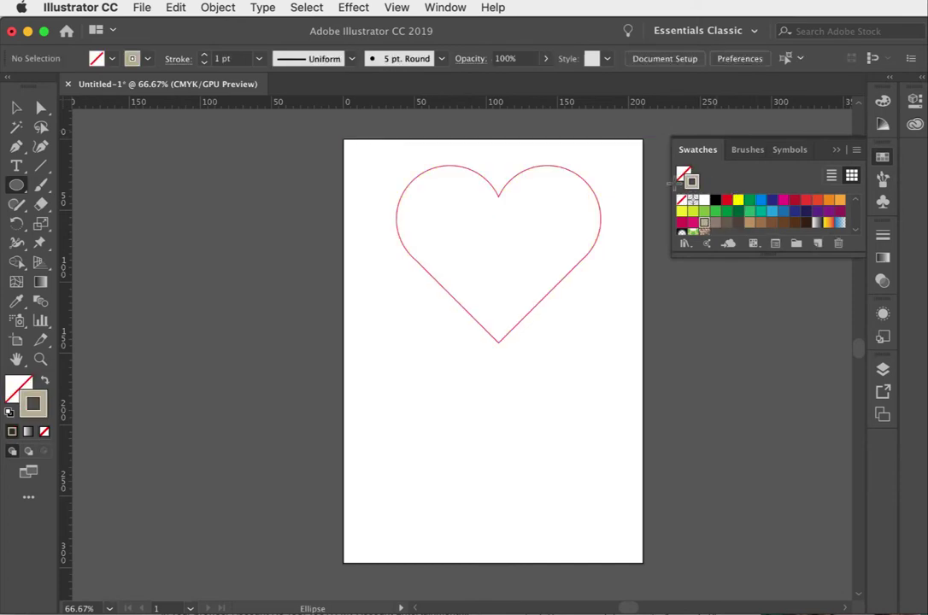
left_click(46, 381)
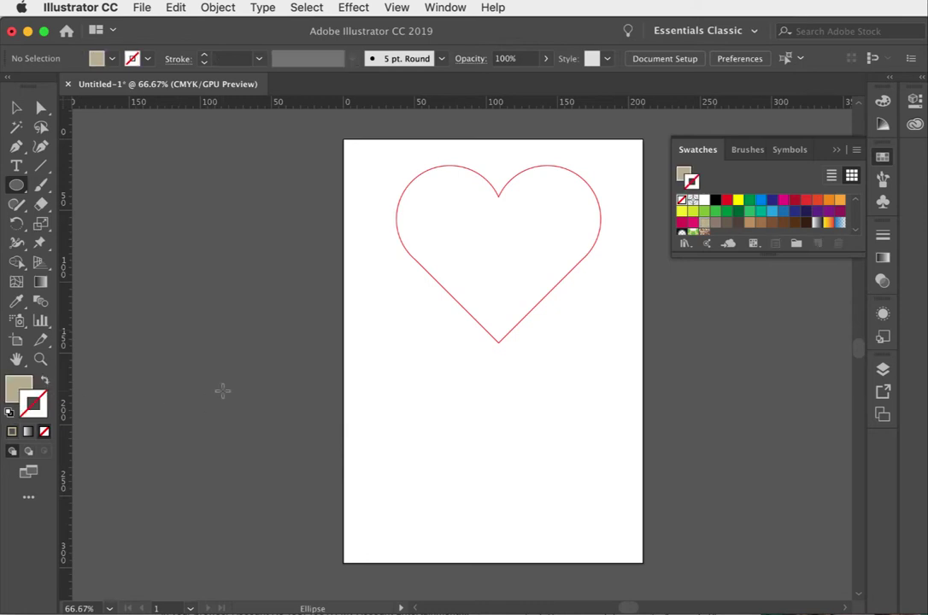
left_click_drag(455, 418, 574, 537)
left_click_drag(437, 380, 513, 454)
left_click_drag(538, 390, 617, 467)
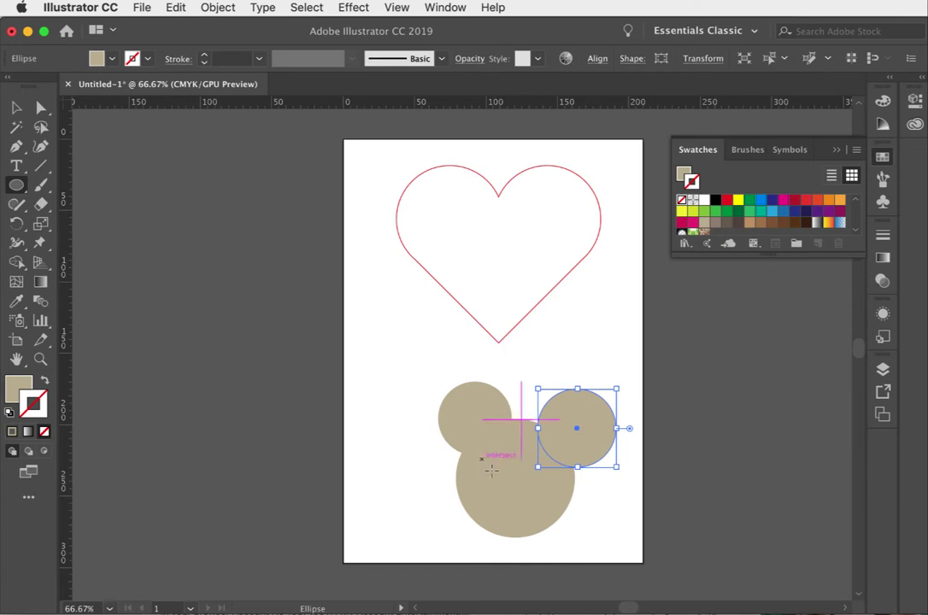
Step: Add two small white eye circles on the mouse face
left_click_drag(483, 458, 511, 487)
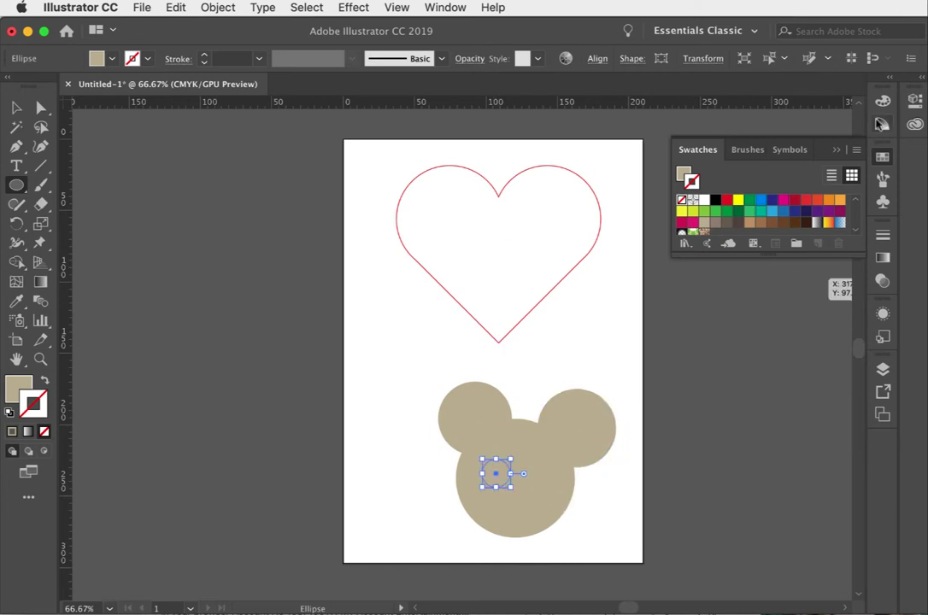
key("x")
left_click(703, 199)
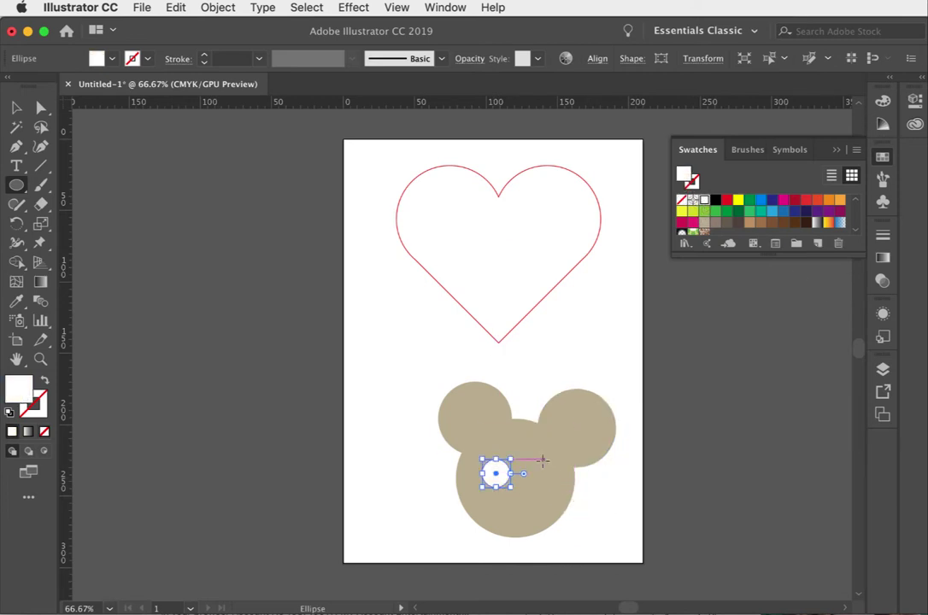
mouse_move(555, 477)
left_mouse_down()
mouse_move(557, 495)
mouse_move(565, 486)
mouse_move(549, 470)
left_mouse_up()
Step: Nudge the eye left and down and shift the right ear slightly left
left_click(17, 108)
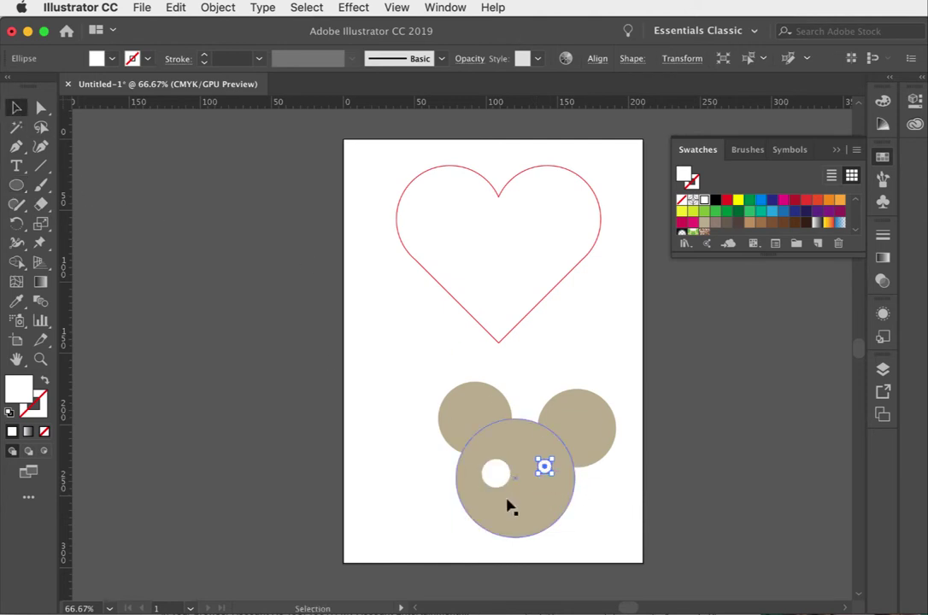
key("Left")
key("Left")
key("Down")
key("Down")
key("Down")
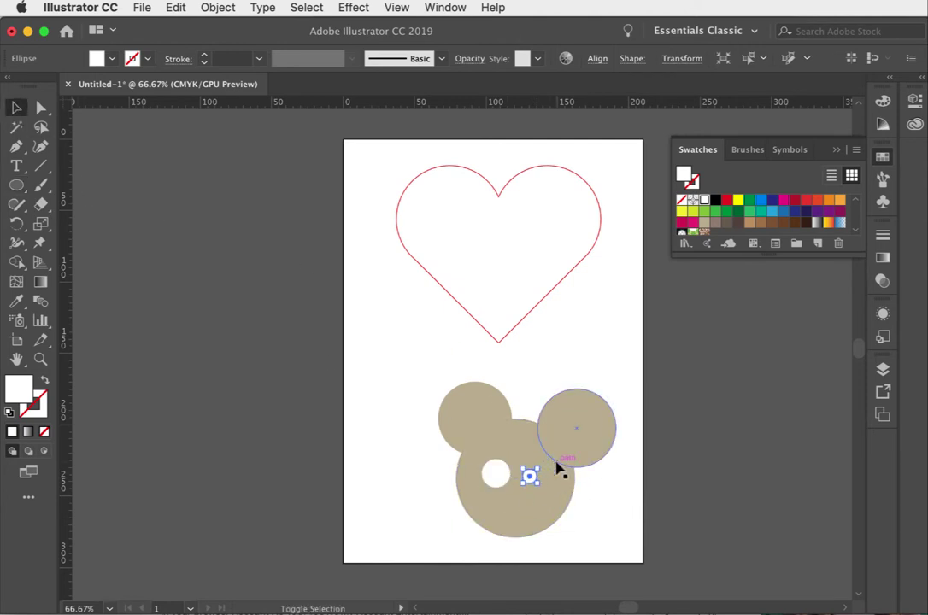
left_click(605, 518)
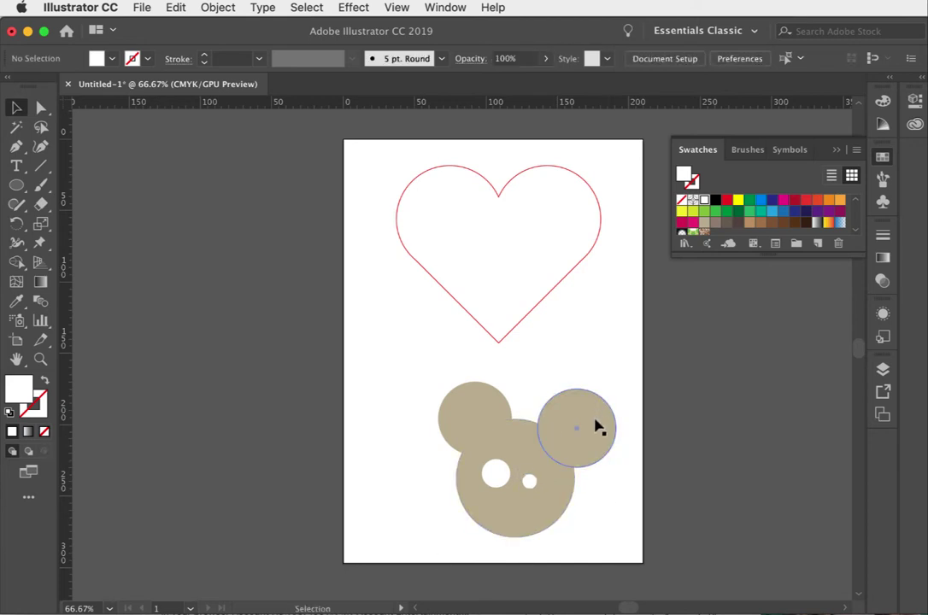
mouse_move(597, 426)
left_mouse_down()
mouse_move(584, 425)
mouse_move(589, 431)
left_mouse_up()
left_click(595, 530)
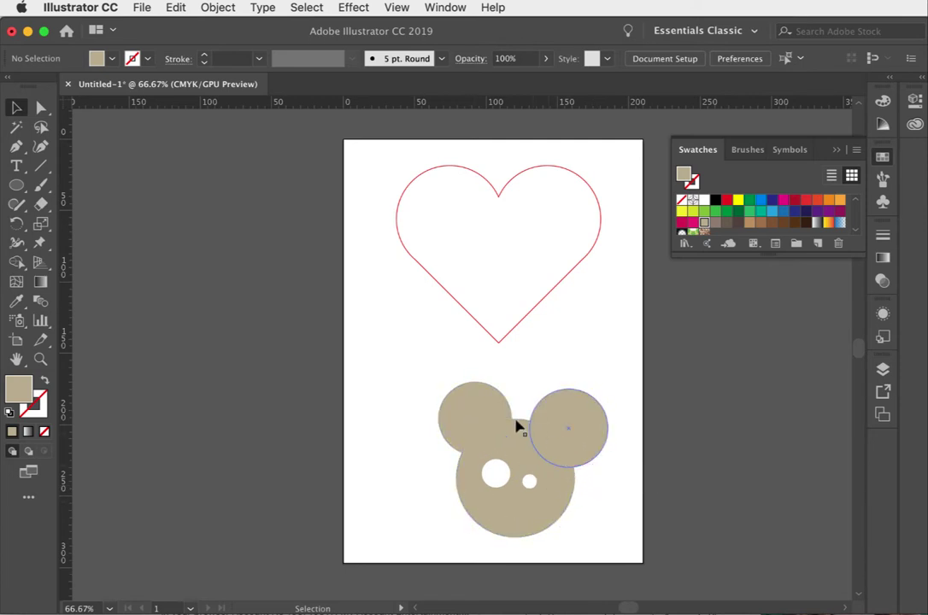
Step: Merge the ears and head into one shape with the Shape Builder tool
left_click(16, 262)
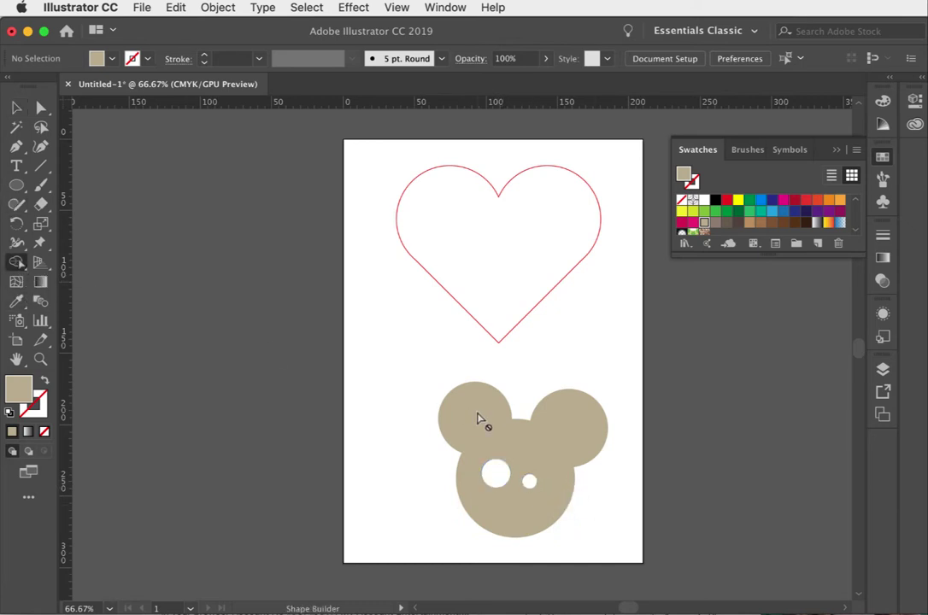
key("super+a")
mouse_move(497, 420)
left_mouse_down()
mouse_move(475, 448)
mouse_move(470, 471)
mouse_move(486, 504)
mouse_move(518, 512)
mouse_move(555, 498)
mouse_move(561, 439)
mouse_move(586, 427)
left_mouse_up()
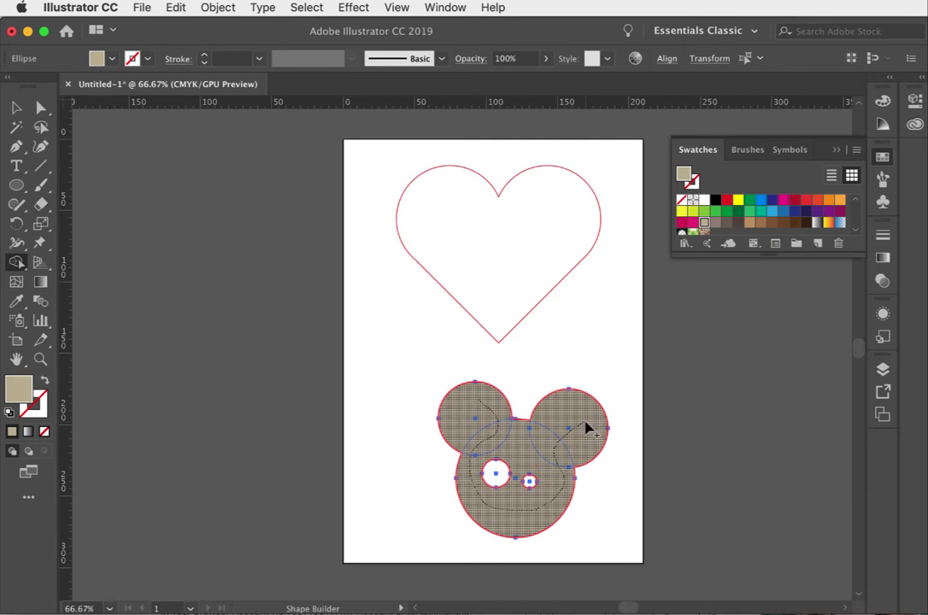
left_click_drag(586, 428, 586, 426)
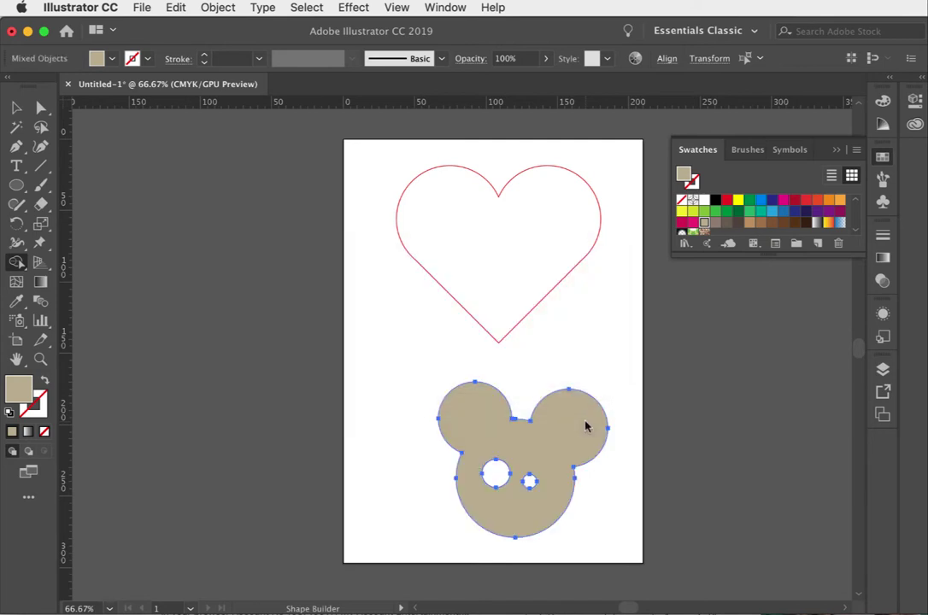
Step: Turn the merged mouse head into an outline by swapping its fill and stroke
left_click(16, 108)
left_click(316, 394)
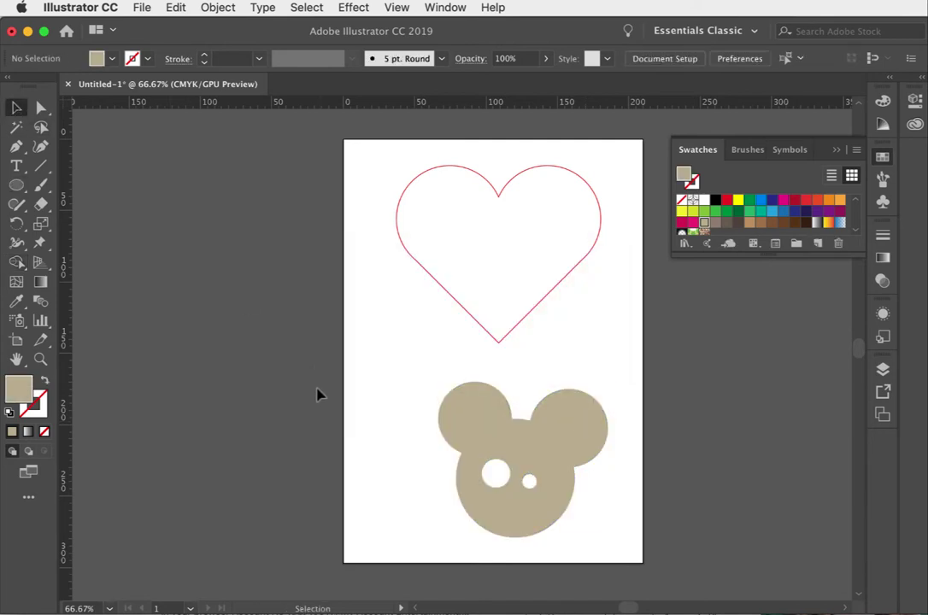
left_click(563, 460)
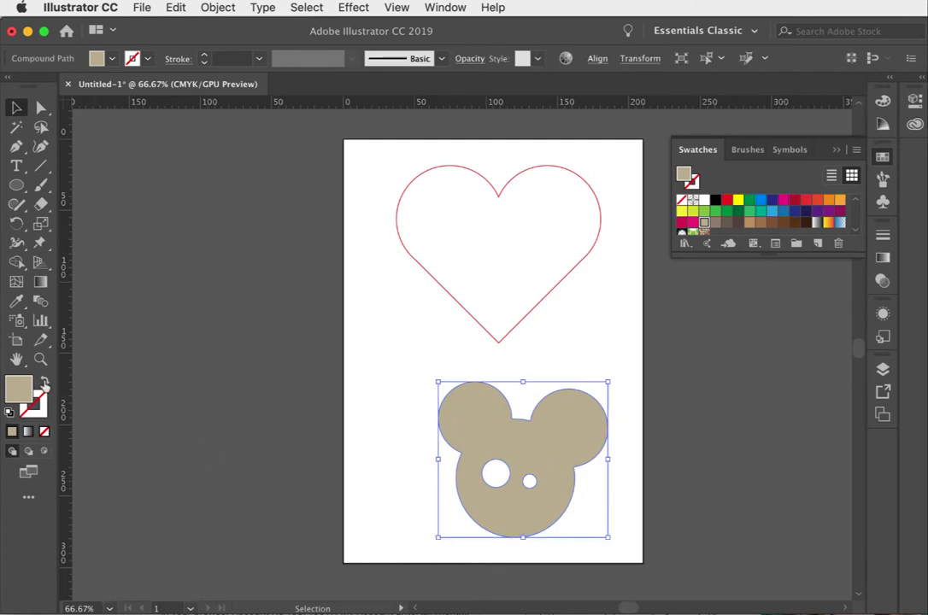
left_click(45, 385)
left_click(333, 436)
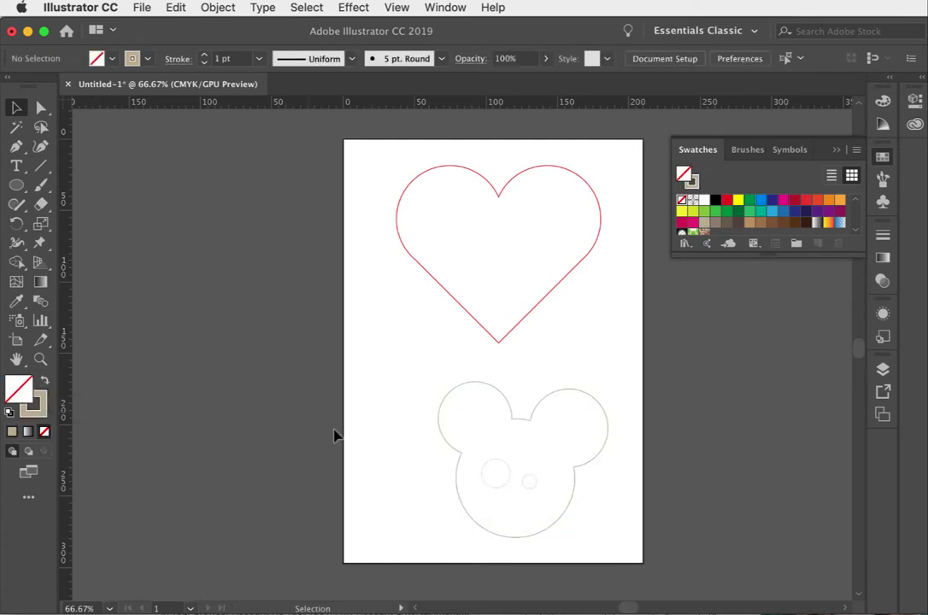
Step: Colour the mouse outline yellow and drag it left below the heart
left_click(570, 503)
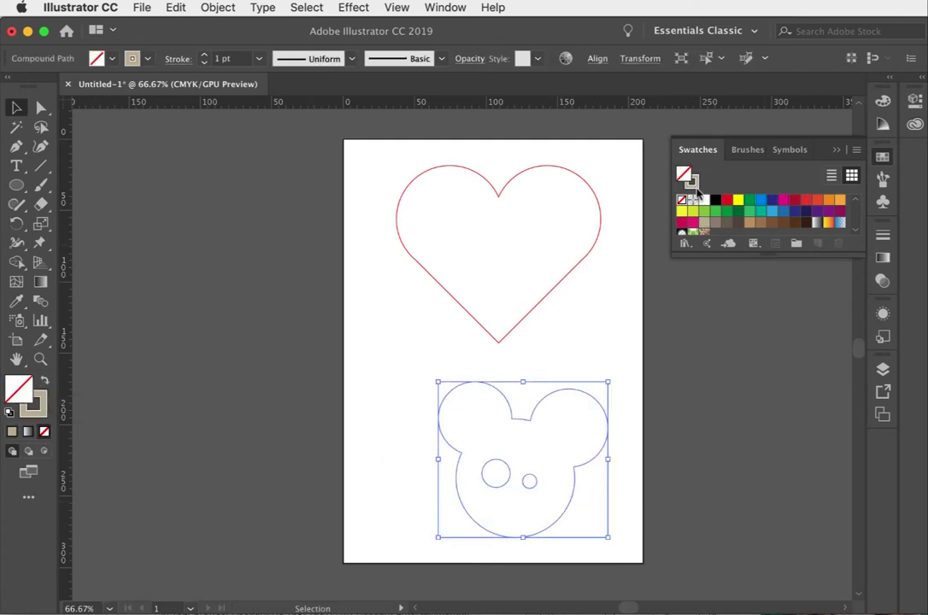
key("x")
left_click(737, 202)
left_click(592, 551)
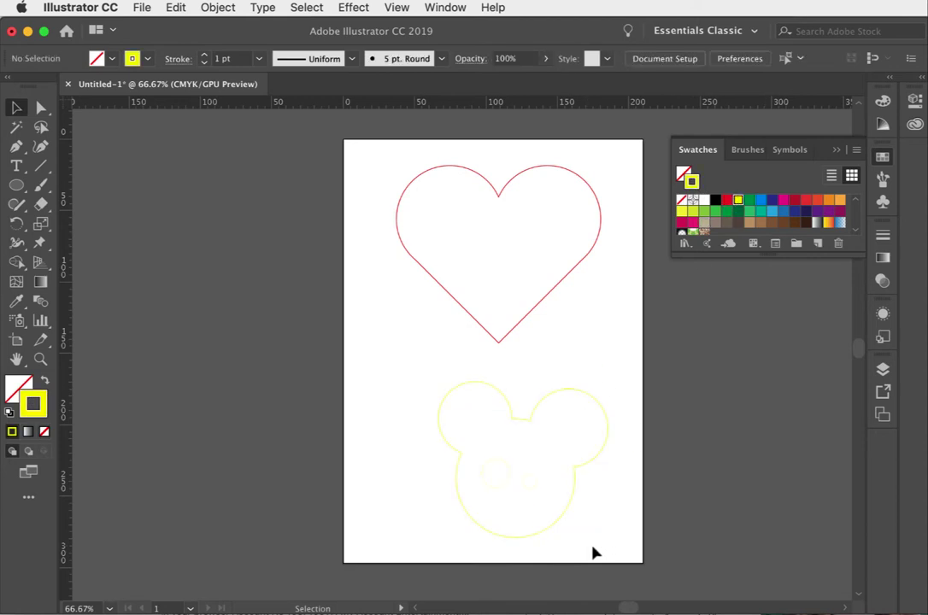
left_click(559, 523)
left_click_drag(560, 524, 436, 472)
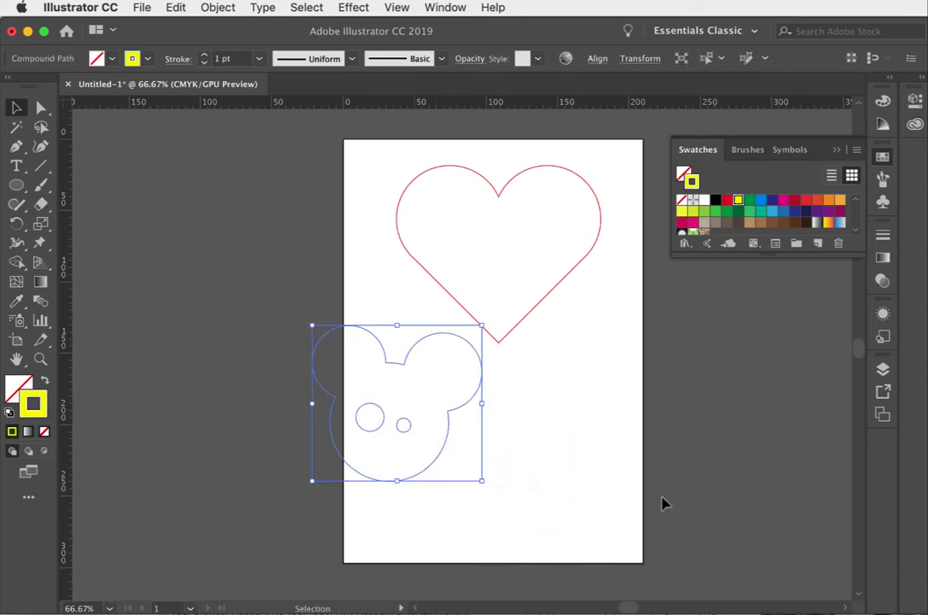
Step: Move the mouse head onto the artboard below the heart
left_click_drag(519, 460, 542, 472)
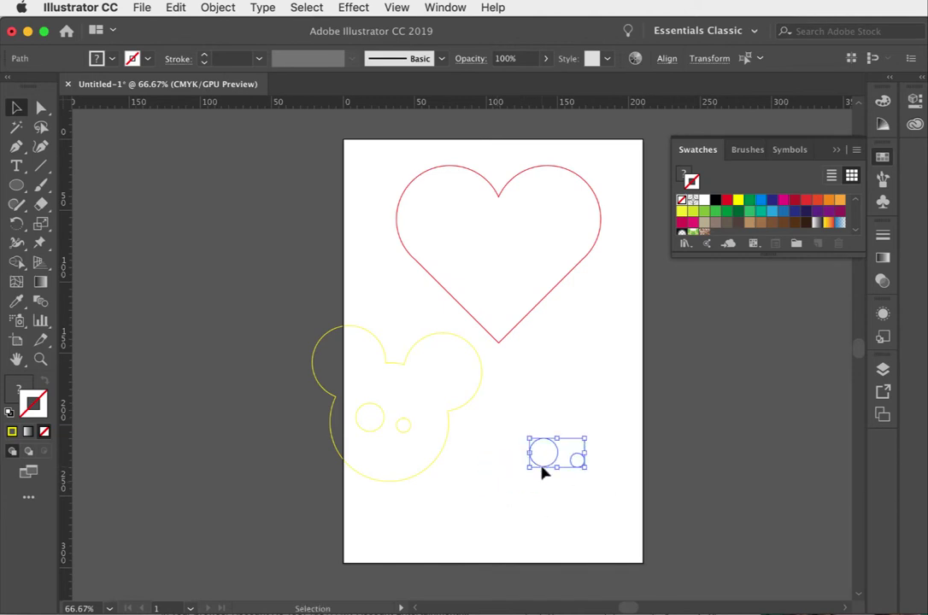
left_click(542, 471)
left_click_drag(449, 431, 570, 499)
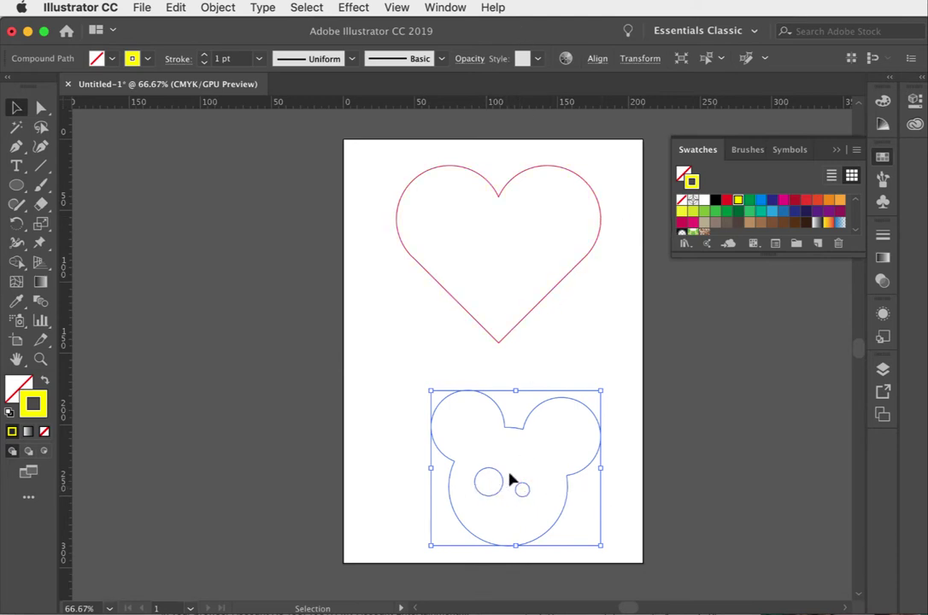
Step: Fill the heart solid red and the mouse head solid yellow, then move the head up
left_click(516, 333)
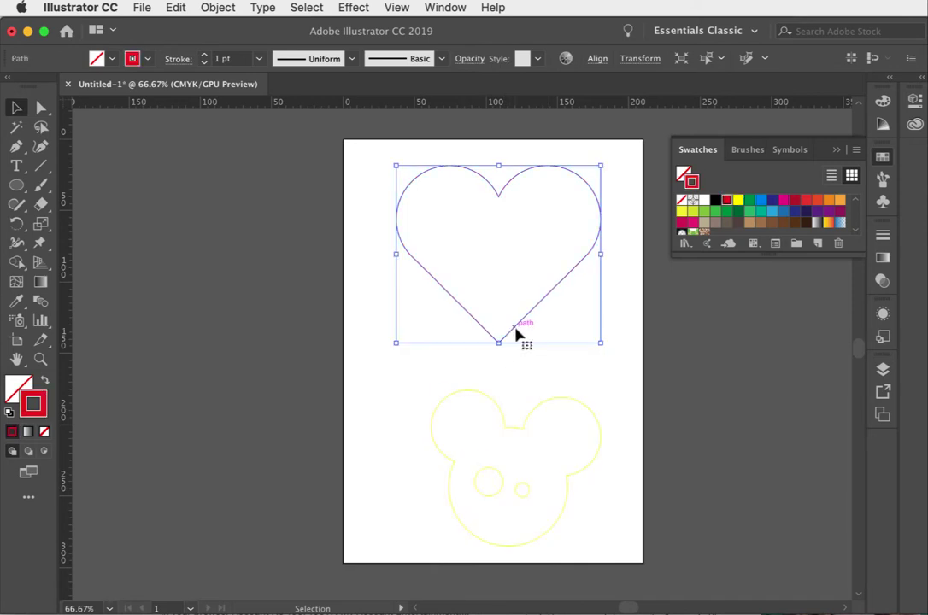
left_click(44, 383)
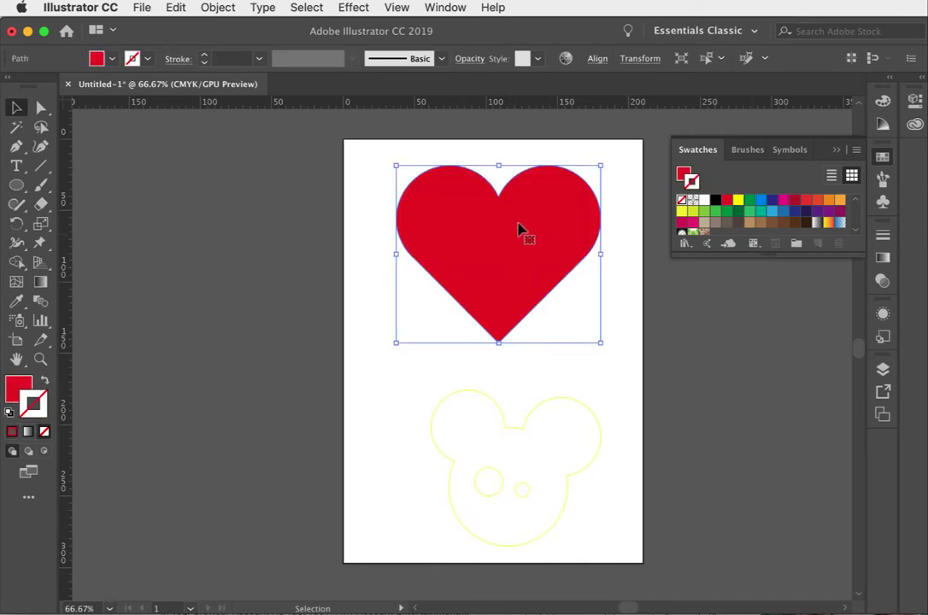
left_click(581, 411)
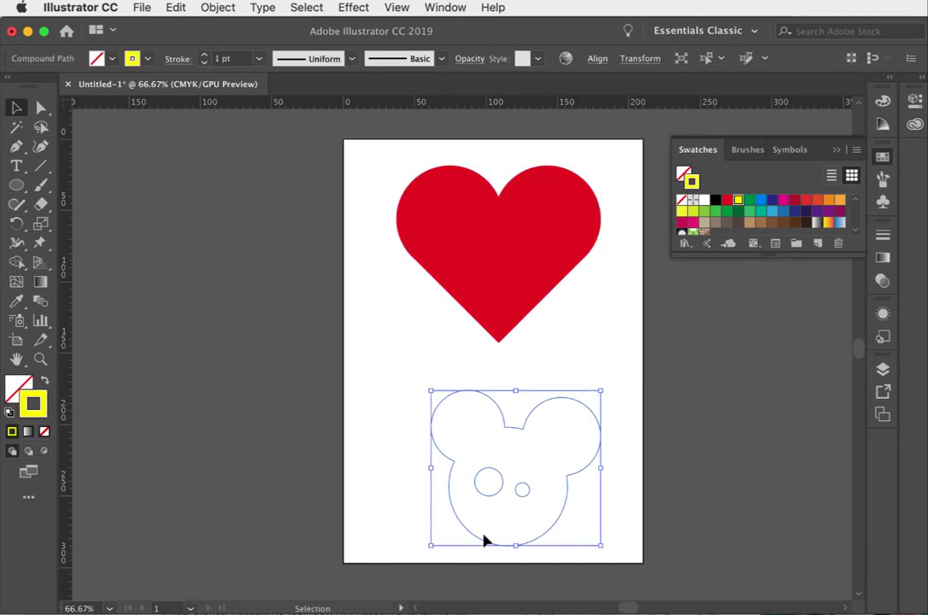
left_click(46, 383)
left_click(575, 526)
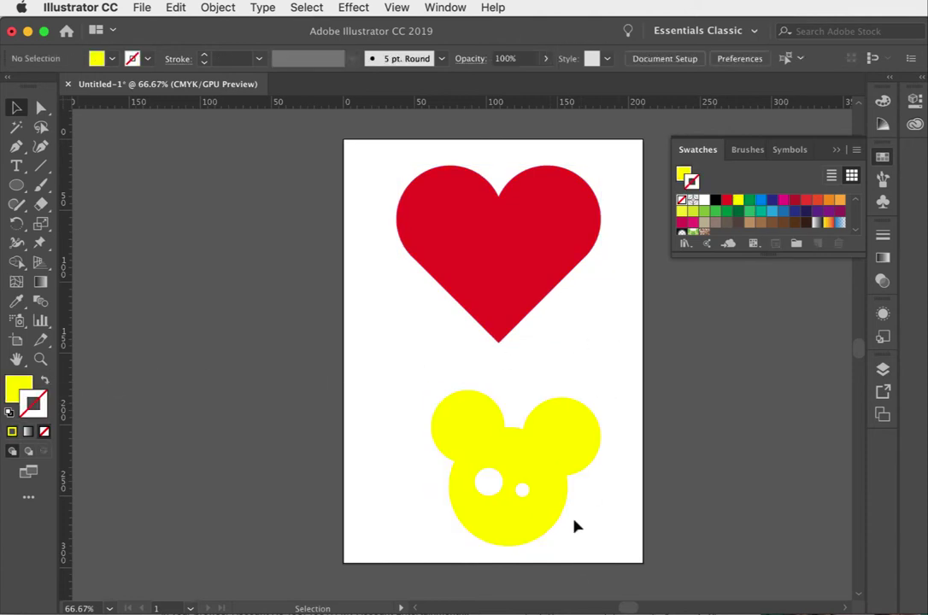
mouse_move(547, 495)
left_mouse_down()
mouse_move(563, 368)
mouse_move(566, 391)
left_mouse_up()
Step: Drag the yellow mouse head back beneath the heart, centre it, and pan the artboard left
key("super+shift+a")
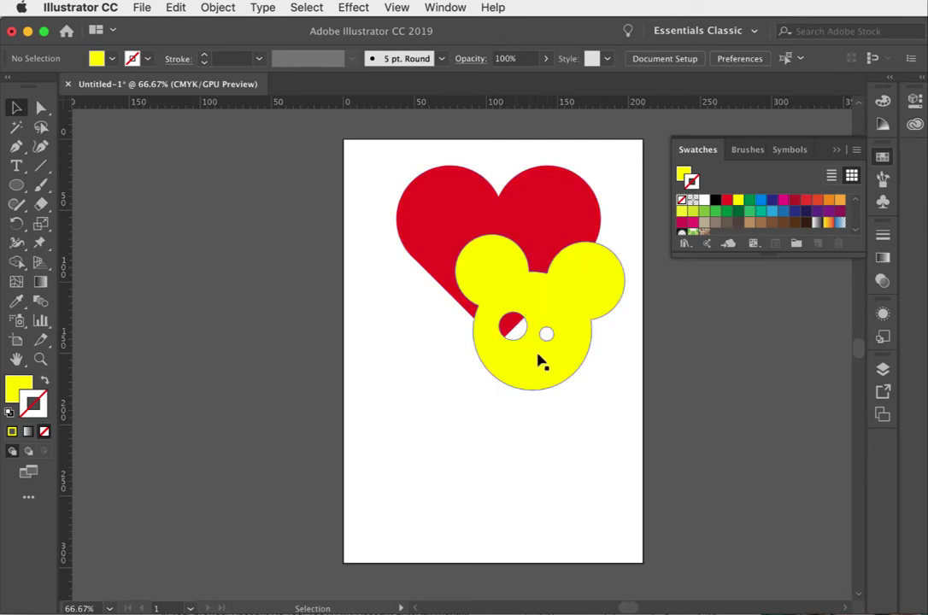
left_click_drag(539, 360, 472, 504)
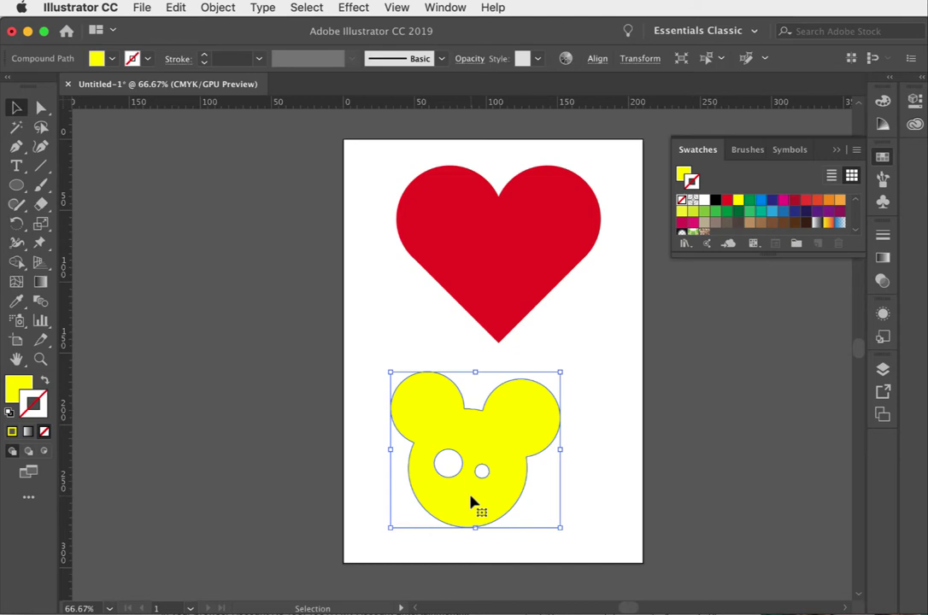
left_click(594, 358)
left_click_drag(458, 514, 536, 518)
left_click(596, 516)
key("space")
left_click_drag(597, 514, 350, 525)
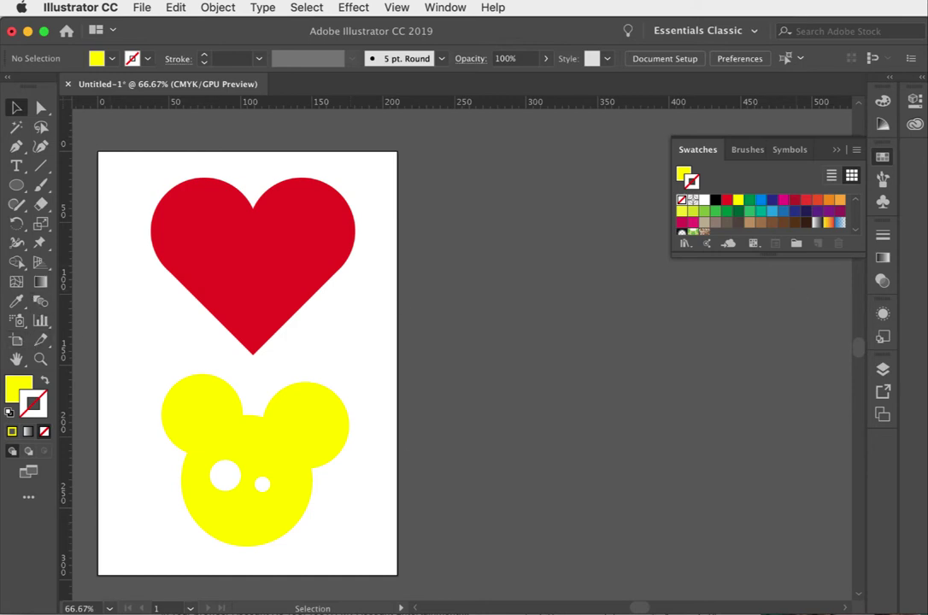
Step: Add a new blank artboard from the Artboards panel
left_click(889, 417)
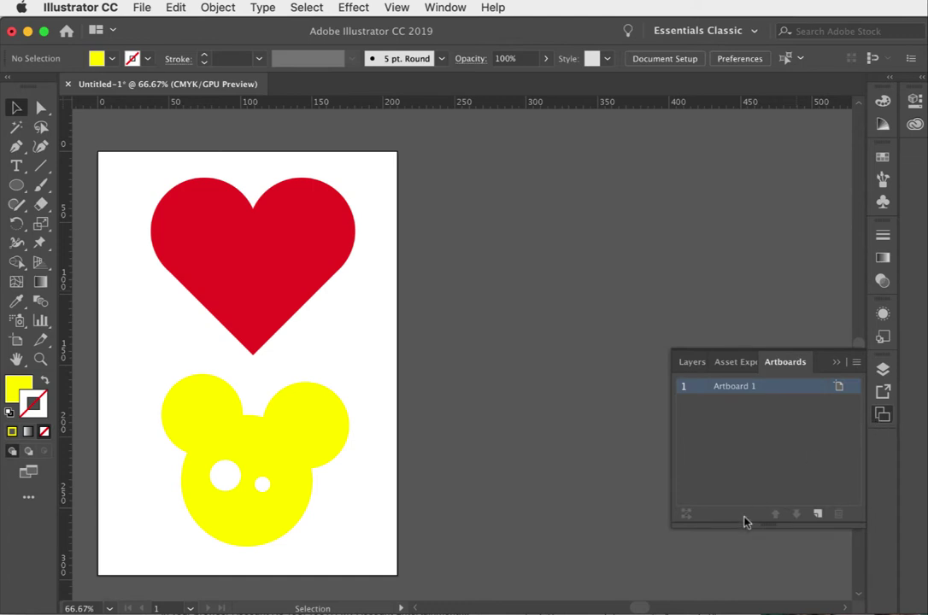
left_click(818, 513)
left_click(882, 415)
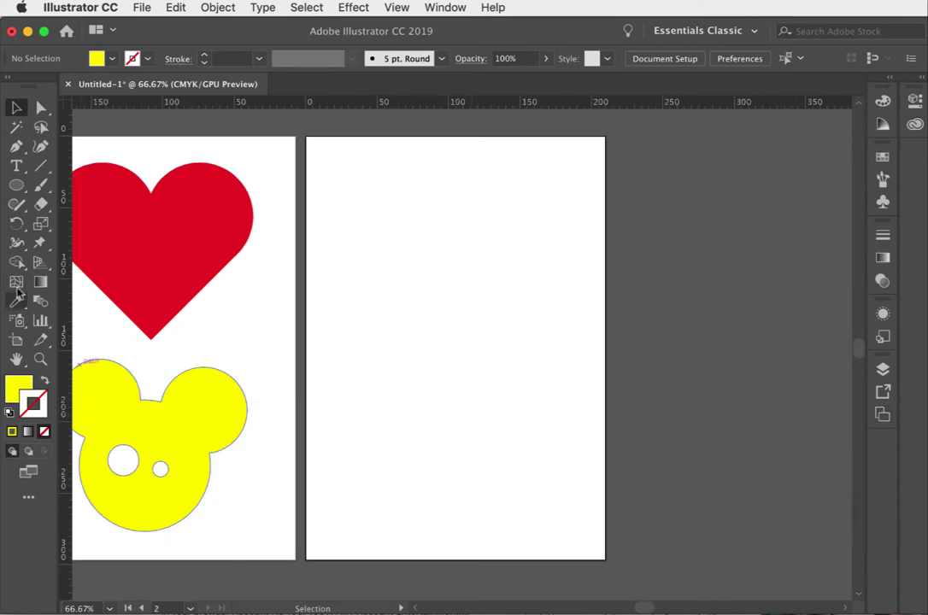
Step: Draw a yellow circle near the new artboard's top-left and zoom in on it
left_click(23, 187)
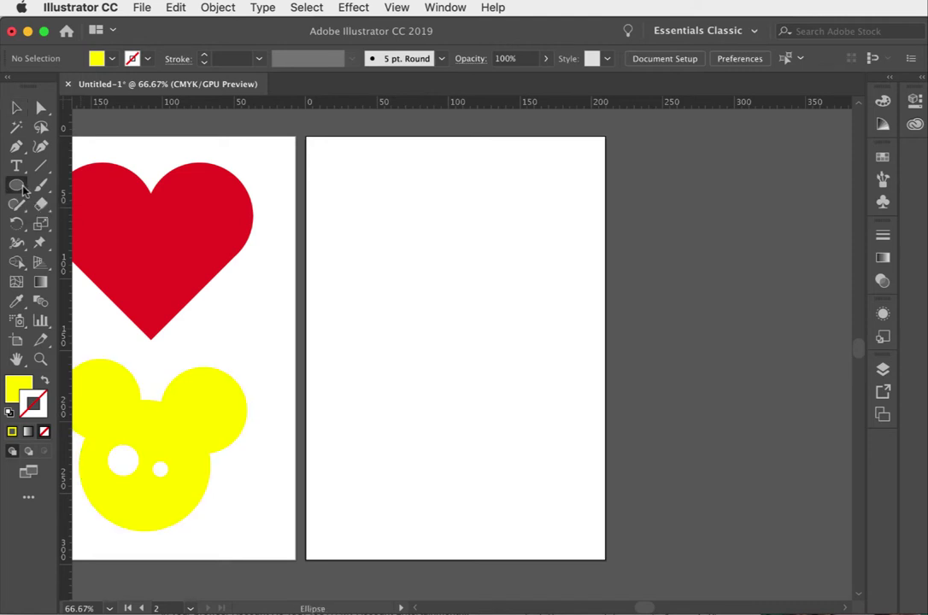
left_click_drag(332, 167, 470, 303)
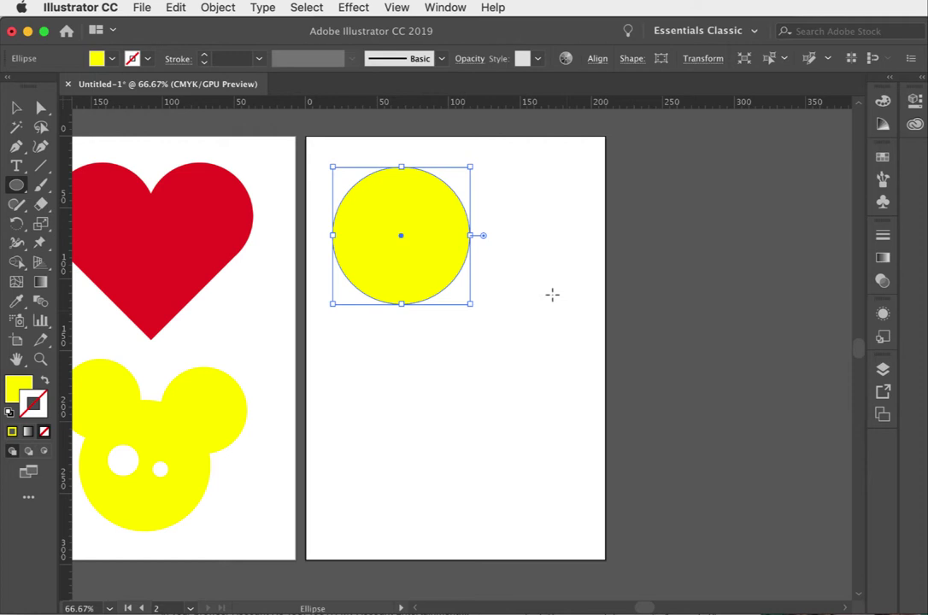
left_click(16, 108)
left_click(40, 359)
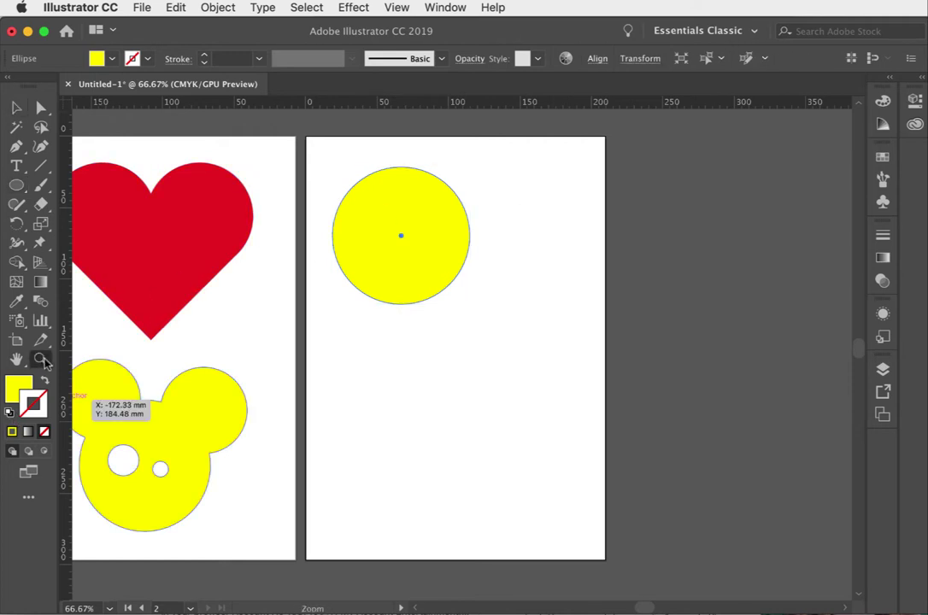
left_click(489, 345)
scroll(478, 340, "up", 5)
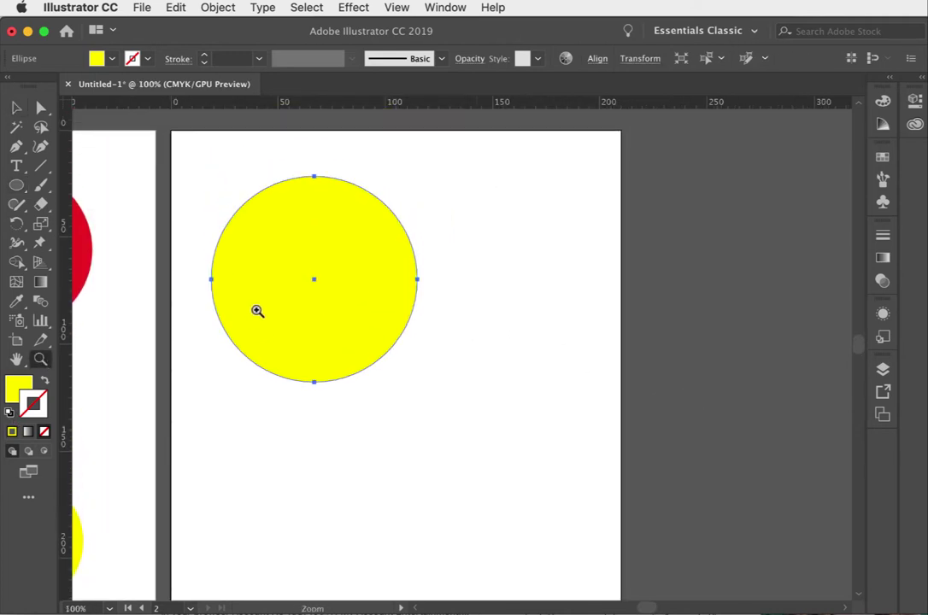
left_click(356, 327)
scroll(583, 364, "up", 2)
scroll(582, 364, "right", 3)
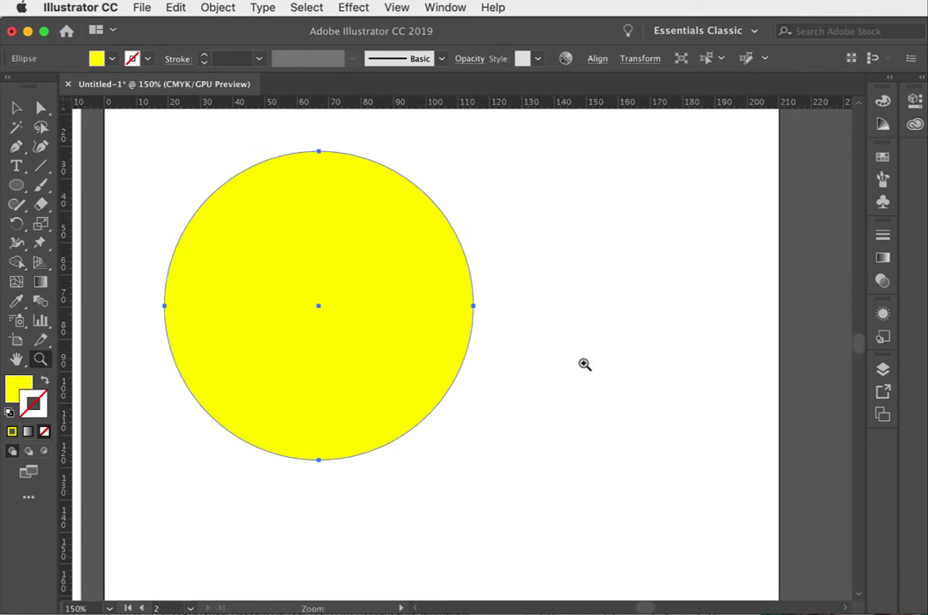
key("v")
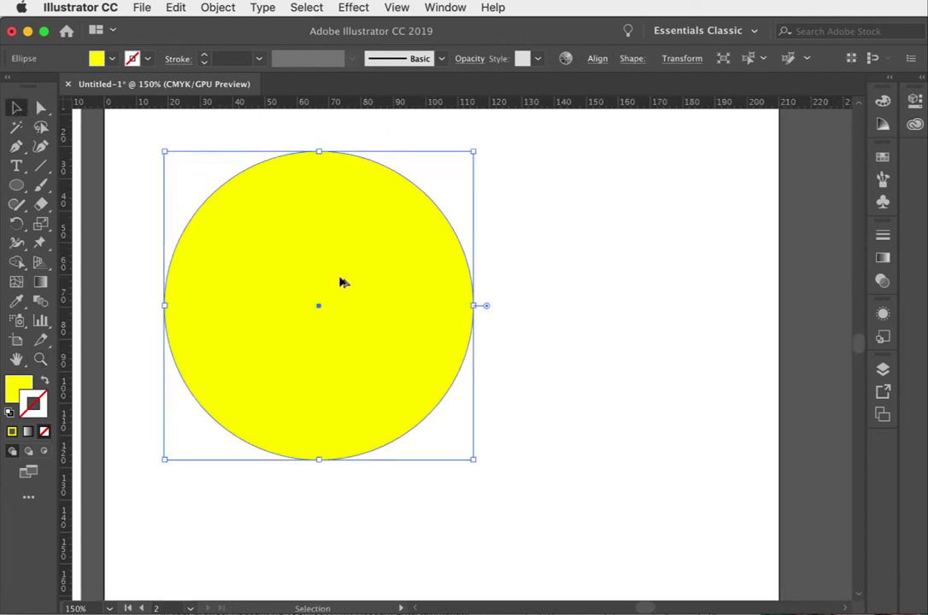
Step: Alt-drag an overlapping copy of the circle to the right and fill it red
left_click_drag(340, 282, 536, 292)
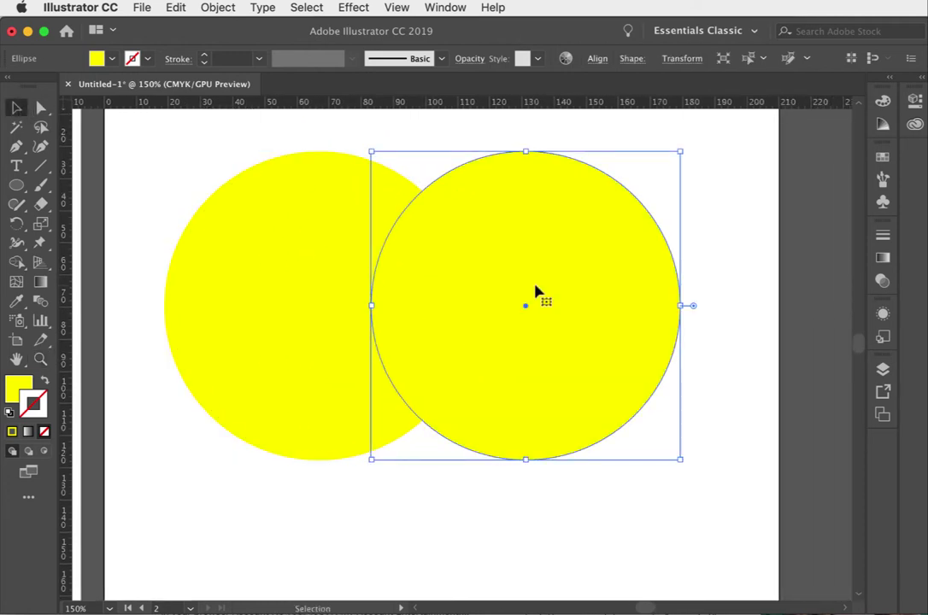
left_click(883, 157)
left_click(683, 173)
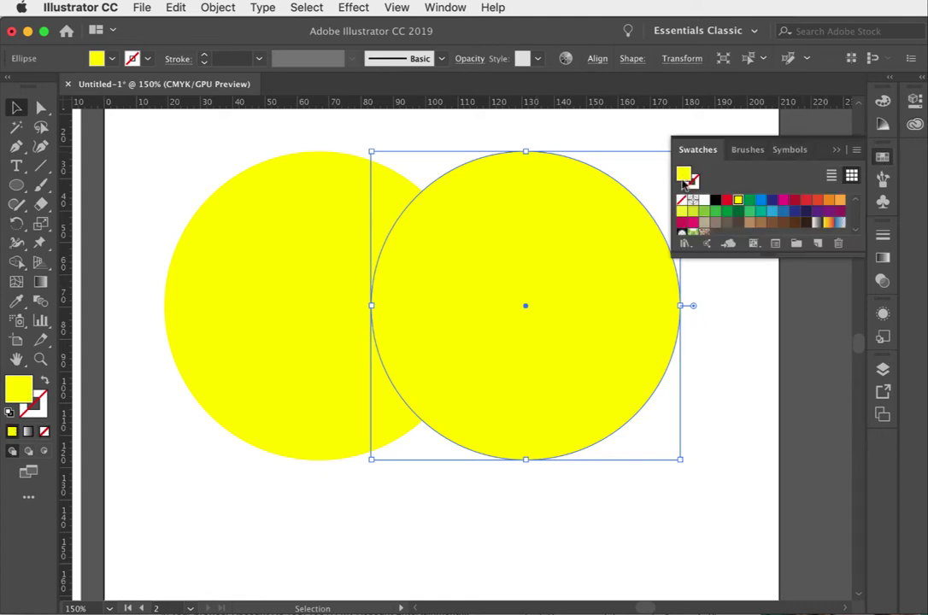
left_click(727, 201)
left_click(778, 382)
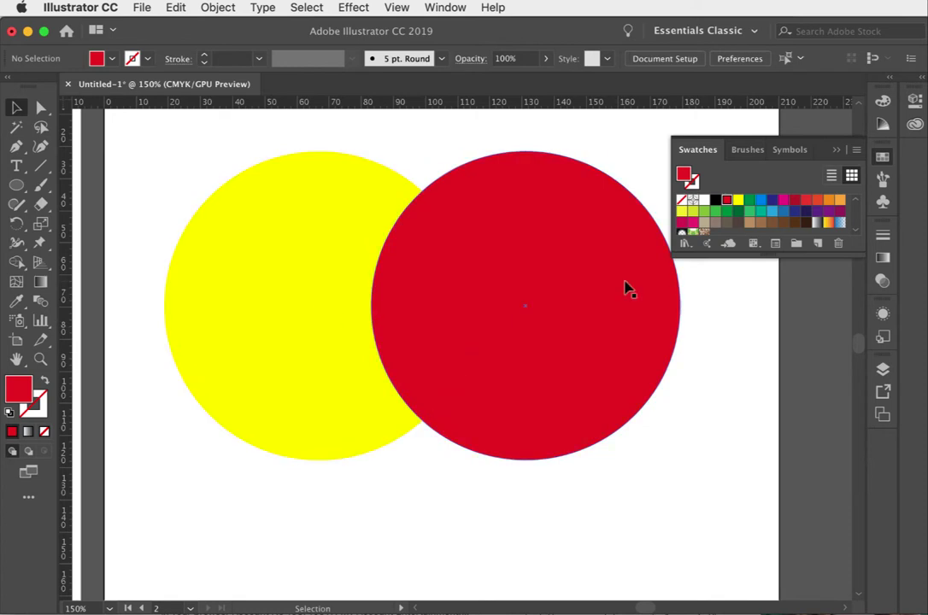
left_click(625, 287)
left_click(884, 159)
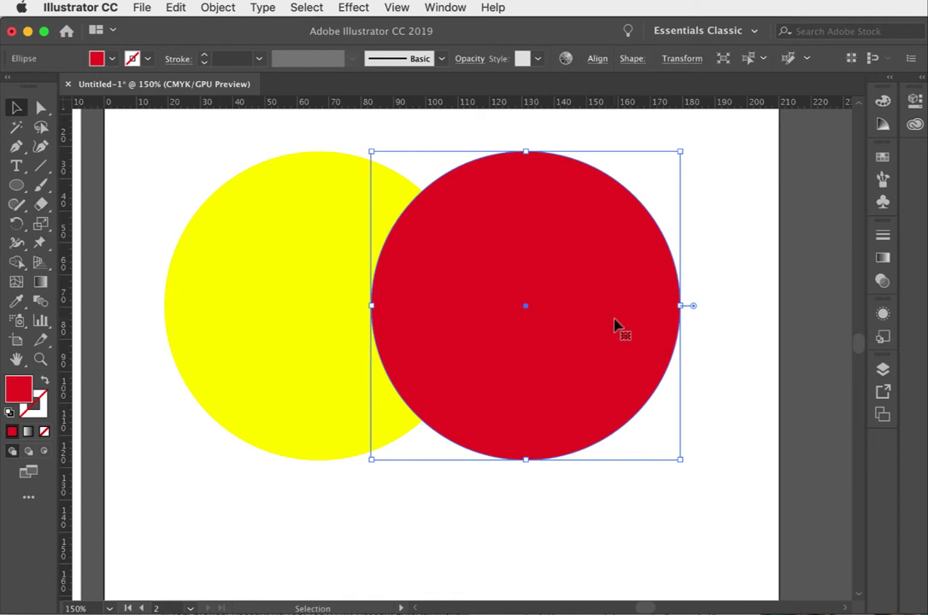
left_click(731, 247)
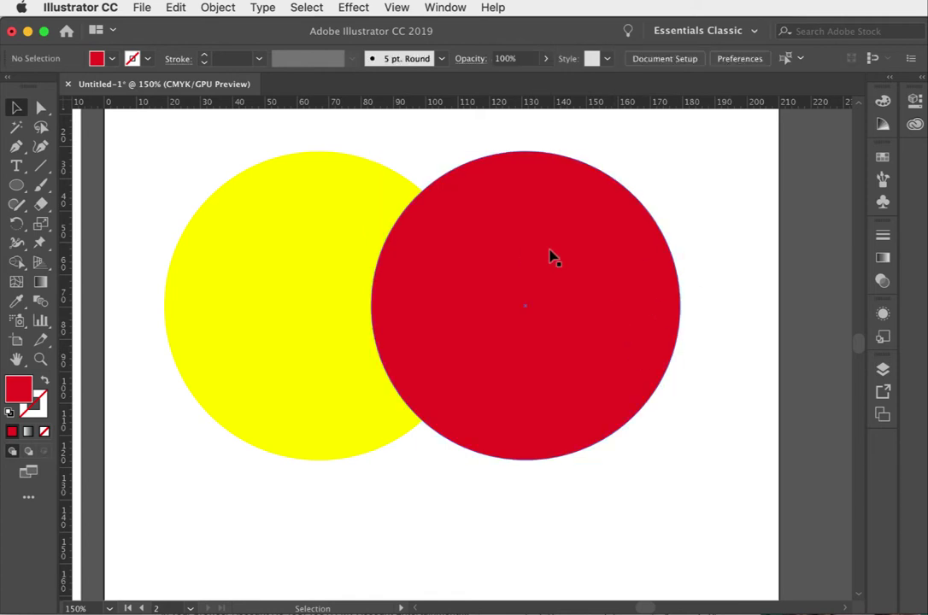
Step: Open the Pathfinder panel from the Window menu and dock it at the side
left_click(460, 7)
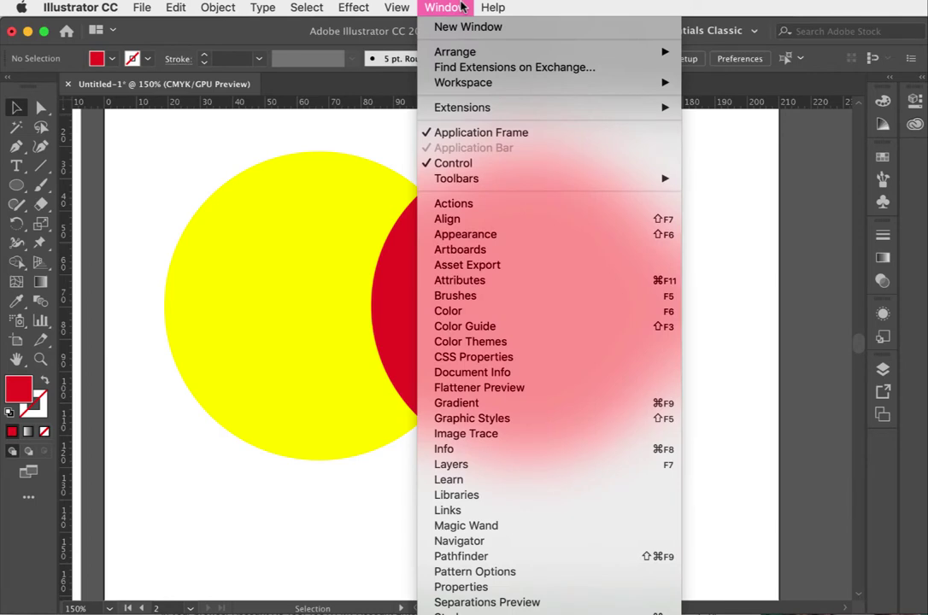
left_click(505, 559)
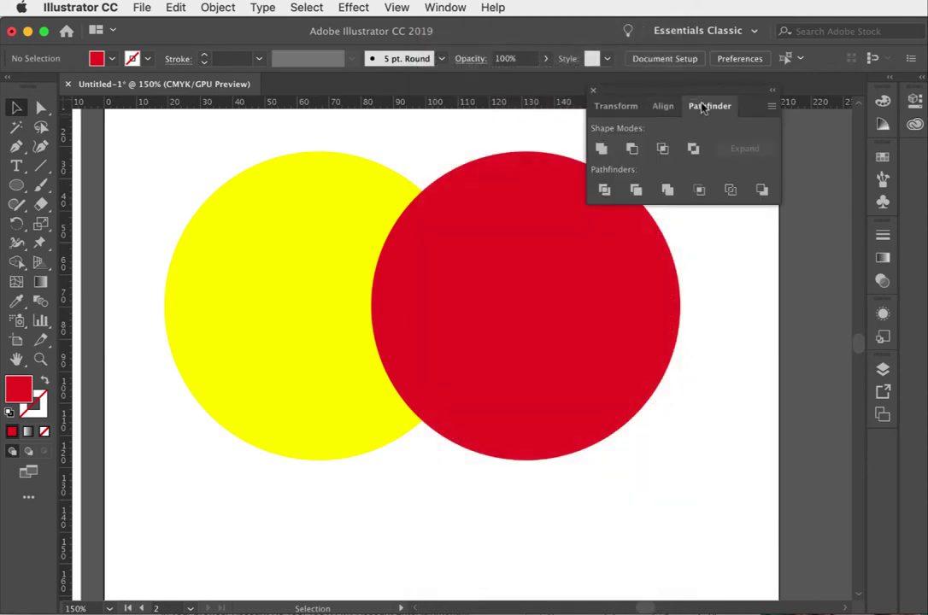
left_click_drag(705, 105, 874, 441)
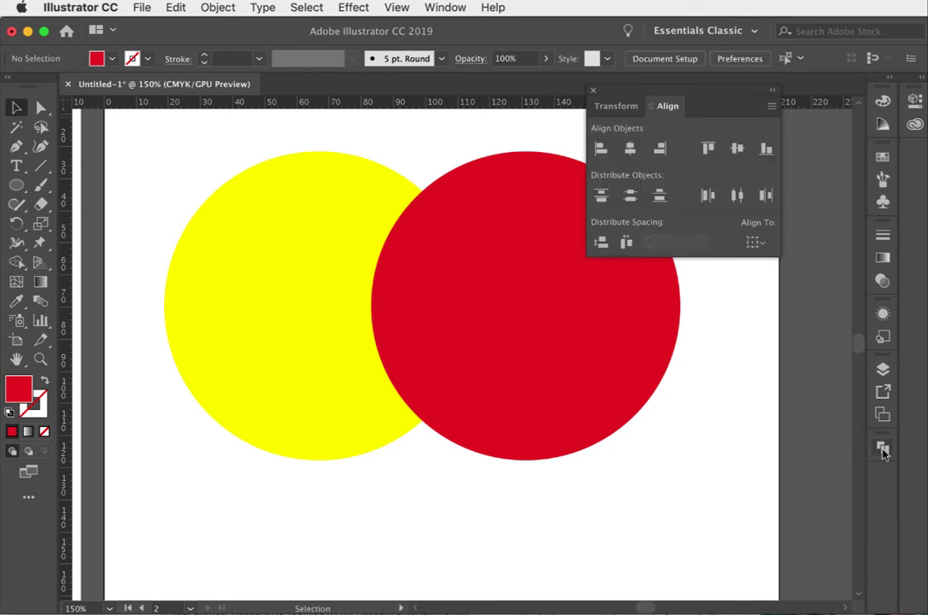
left_click(593, 90)
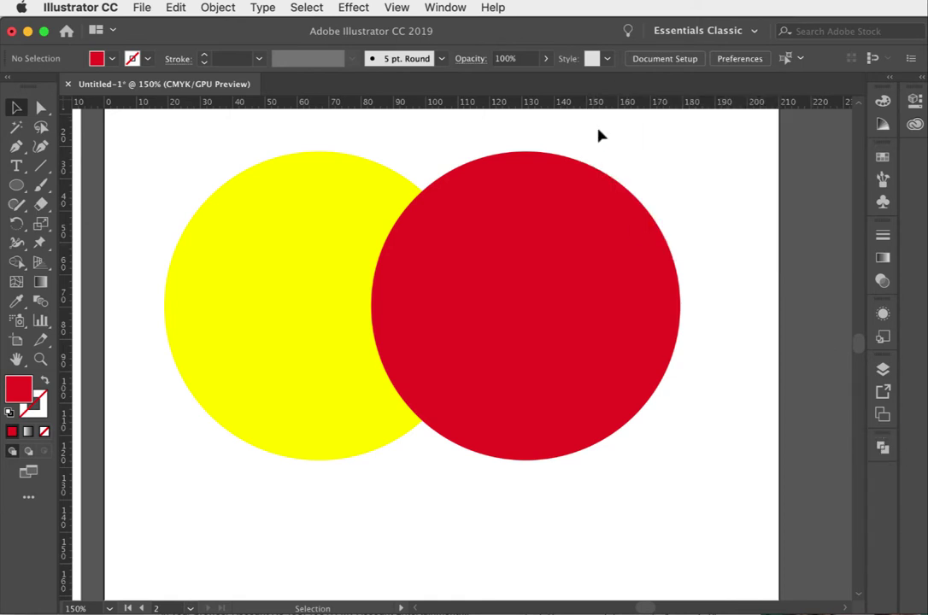
left_click(882, 447)
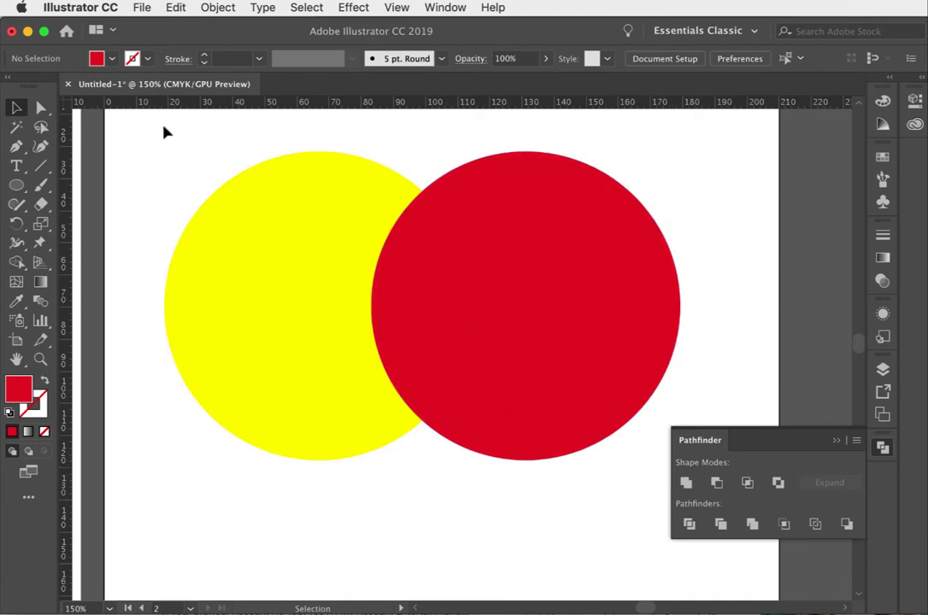
Step: Select both circles and Unite them into a single red shape
left_click_drag(165, 133, 530, 412)
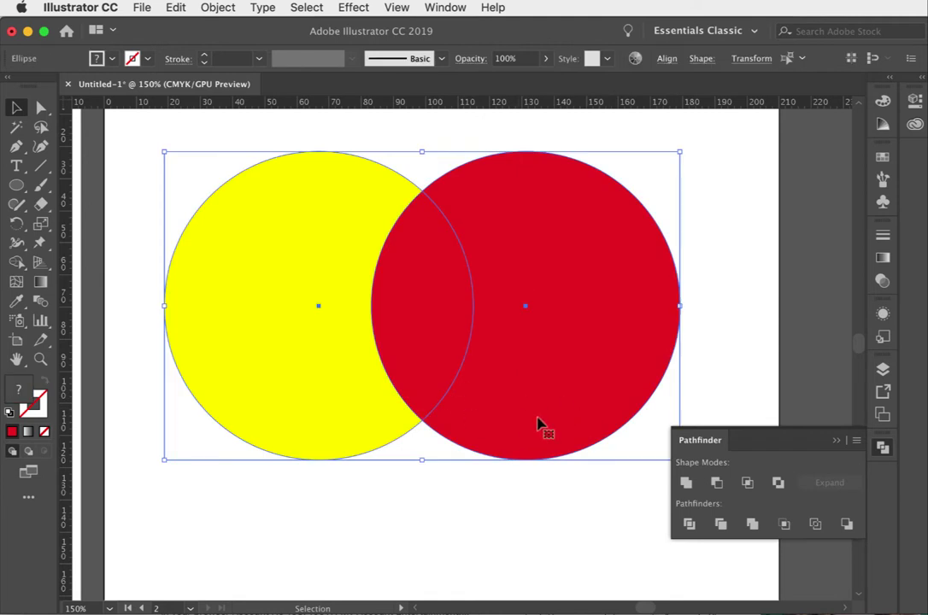
left_click(684, 484)
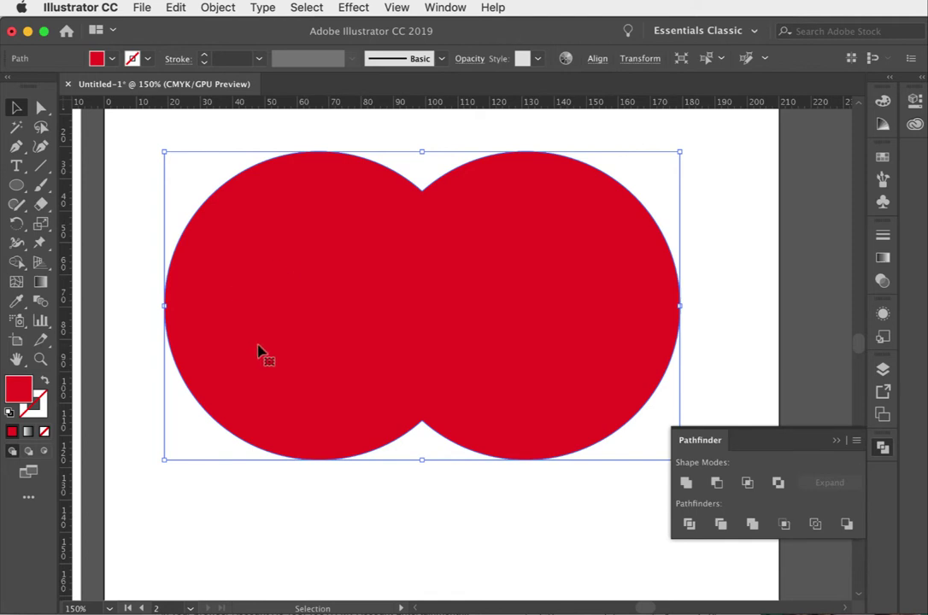
left_click(413, 461)
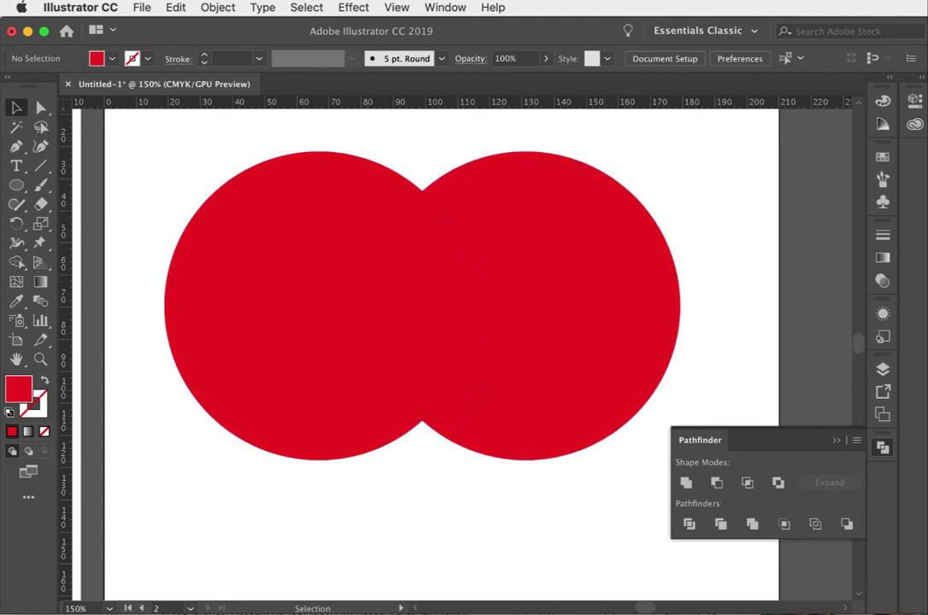
key("super+a")
Step: Zoom out and shrink the merged red shape into the artboard's top-left
left_click(362, 543)
key("z")
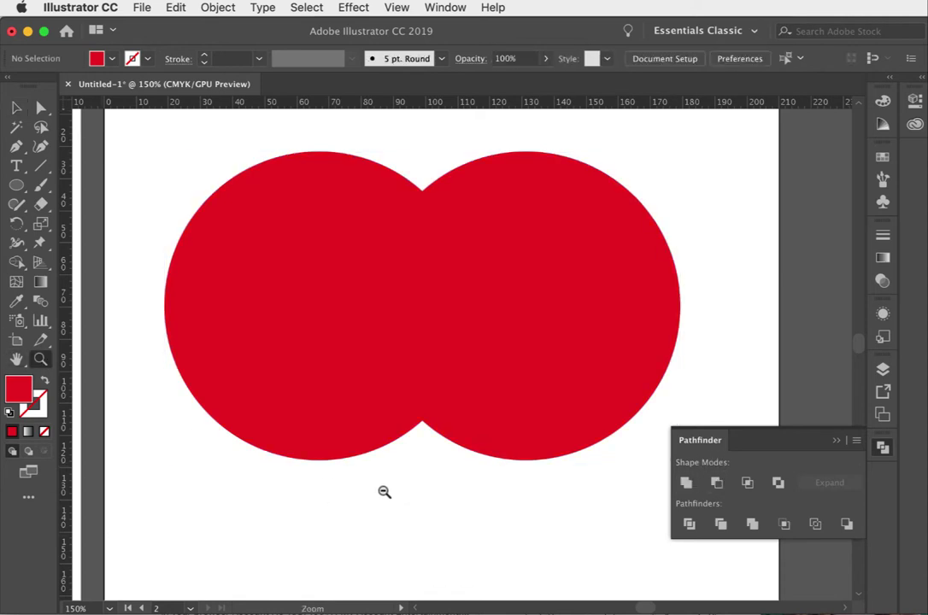
left_click(415, 496, "alt")
scroll(468, 368, "up", 3)
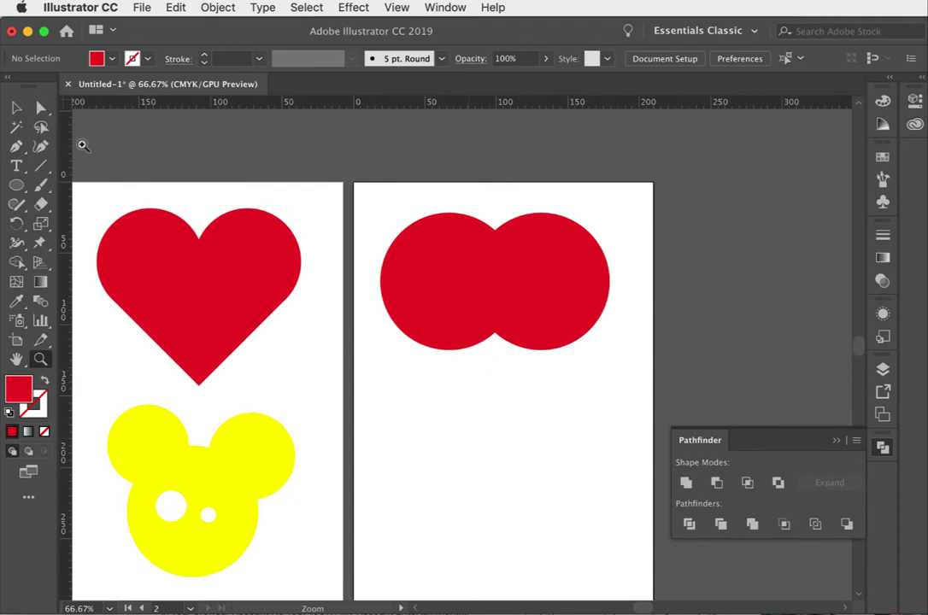
left_click(17, 109)
left_click(534, 268)
left_click_drag(606, 350, 444, 242)
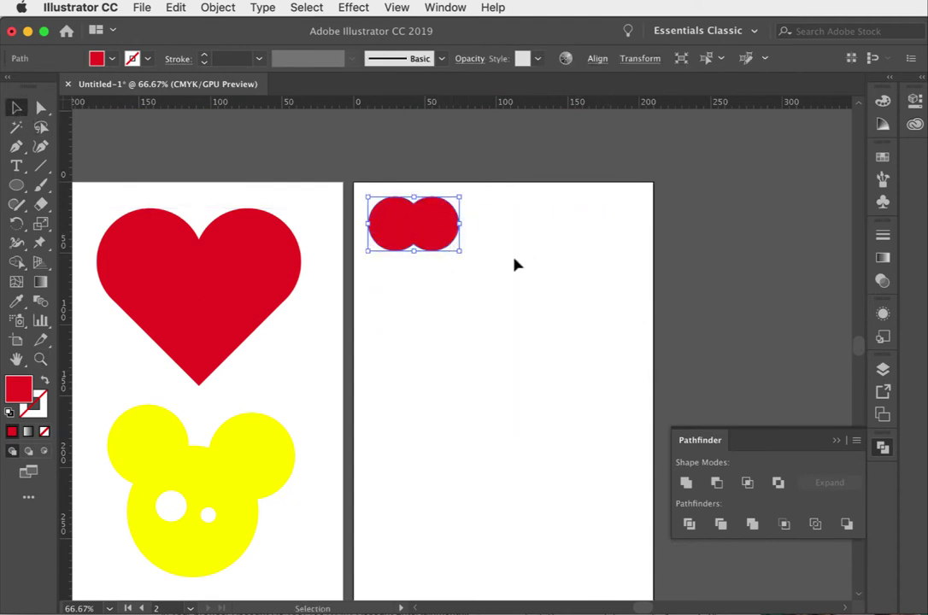
left_click(513, 263)
Step: Draw a new circle on the right artboard and fill it yellow
left_click(16, 185)
left_click_drag(381, 282, 509, 343)
left_click(15, 106)
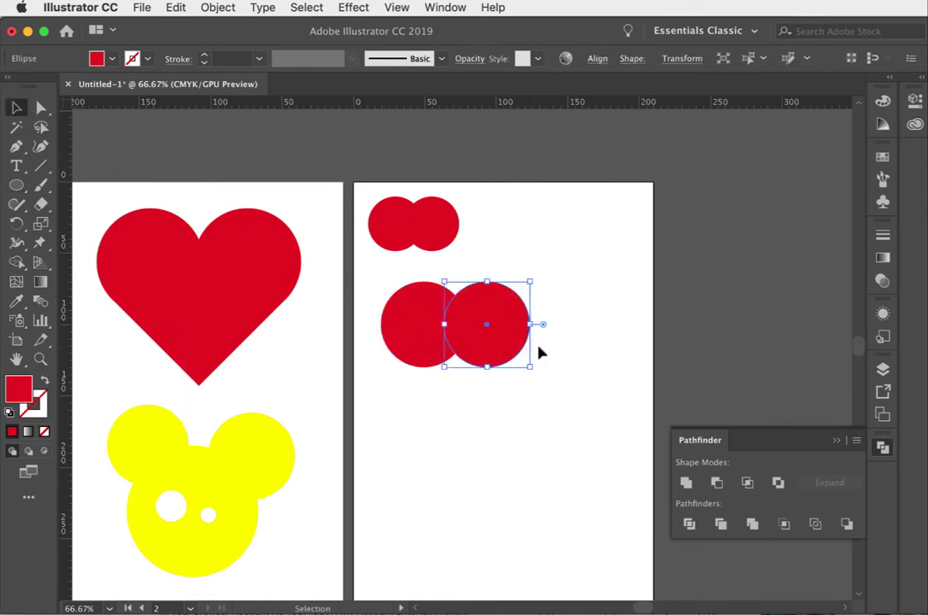
left_click(882, 158)
left_click(737, 200)
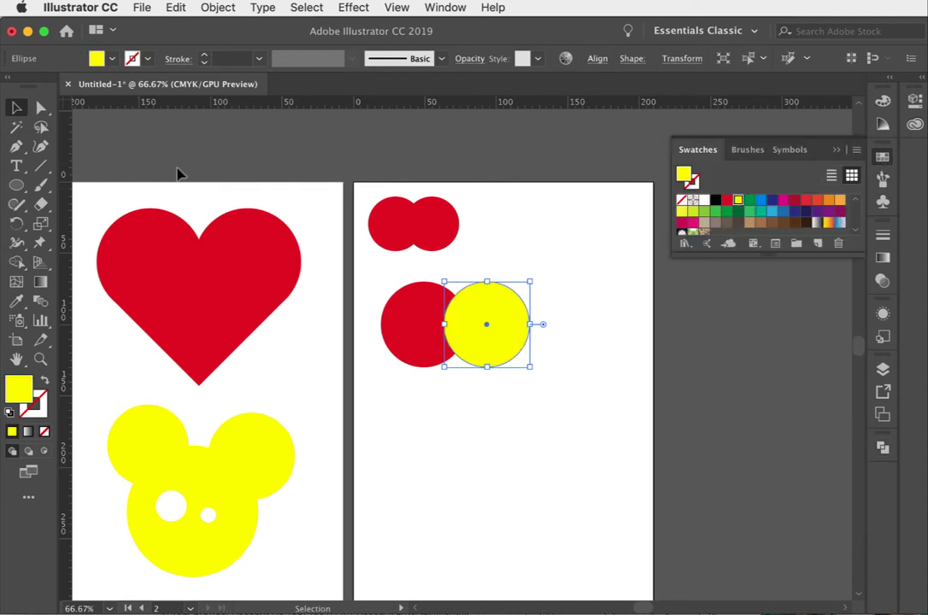
left_click(476, 397)
left_click(887, 160)
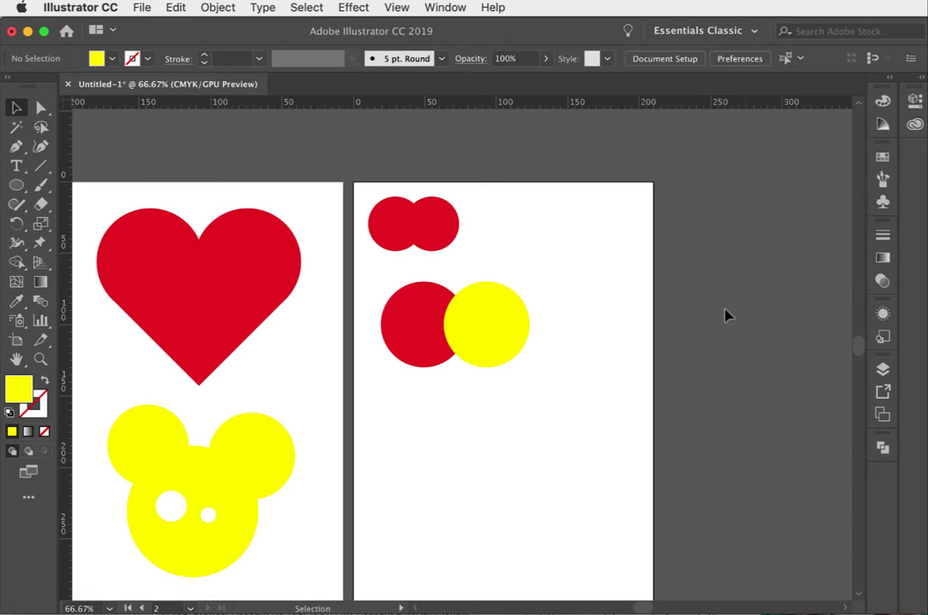
Step: Copy the red-yellow circle pair into two columns of three, then shrink and reposition them
left_click_drag(512, 415, 398, 290)
left_click_drag(451, 322, 497, 542)
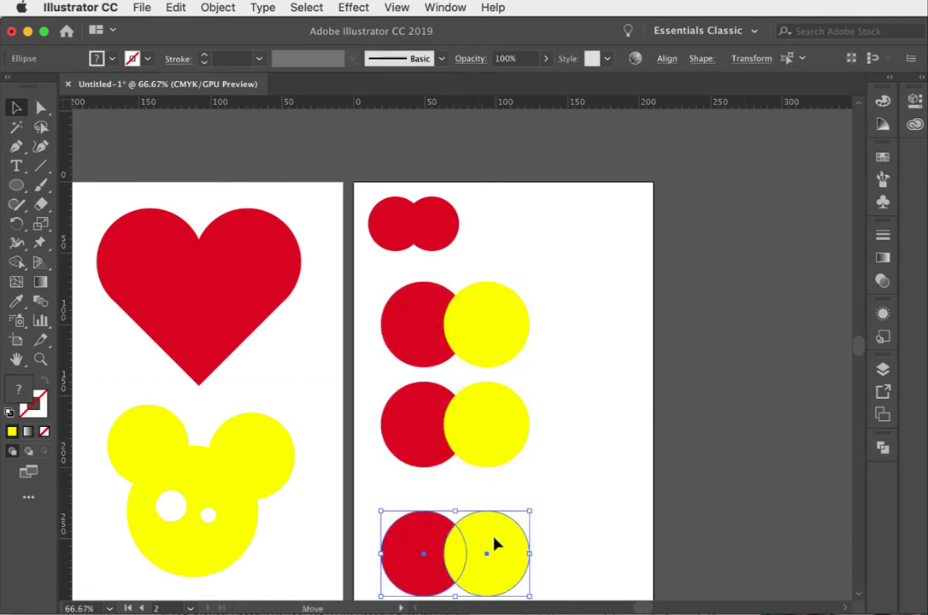
left_click(570, 391)
scroll(571, 390, "down", 3)
left_click_drag(589, 516, 468, 262)
left_click_drag(528, 221, 648, 271)
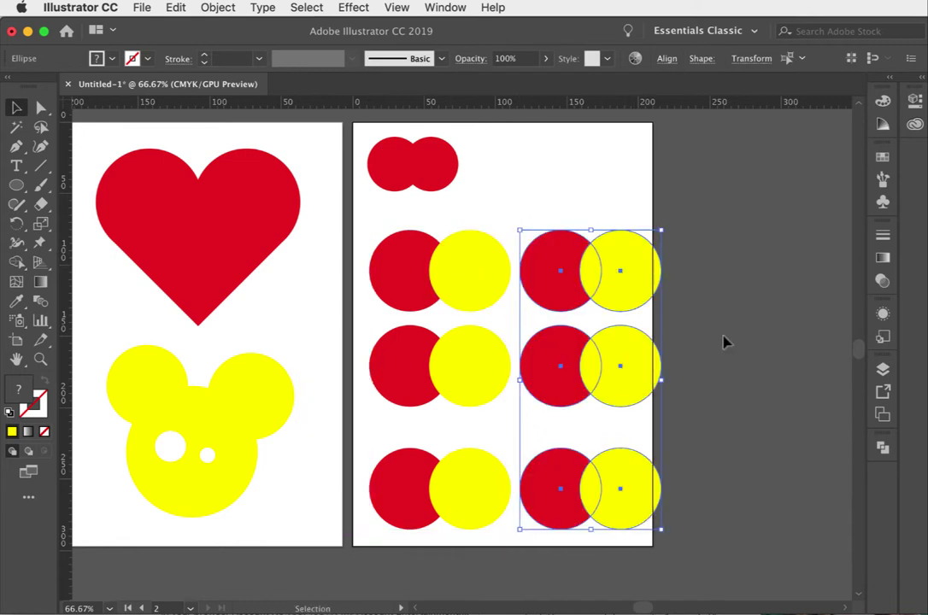
Step: Zoom in and apply Minus Front to the first pair, leaving a red crescent
left_click(877, 449)
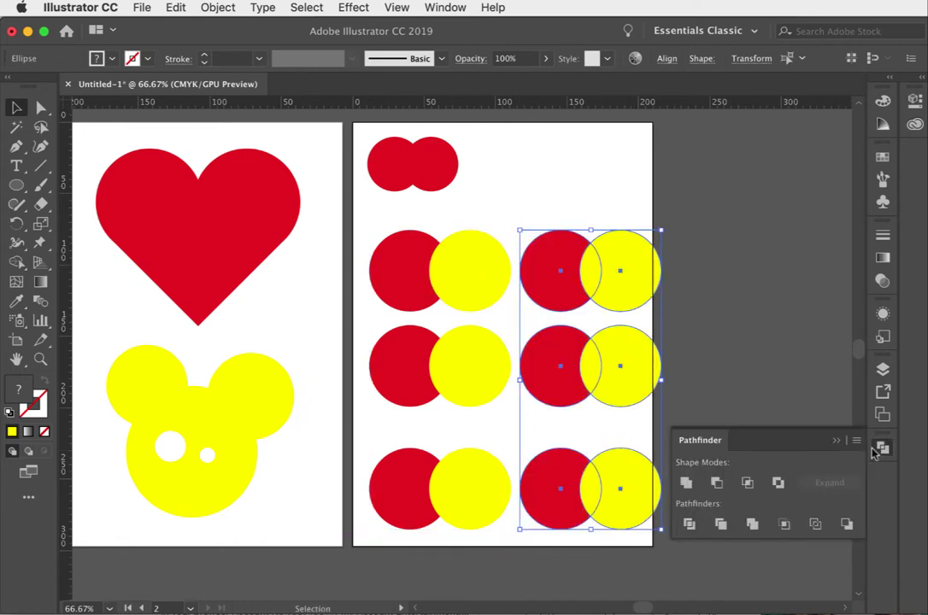
left_click(40, 358)
left_click_drag(330, 245, 575, 411)
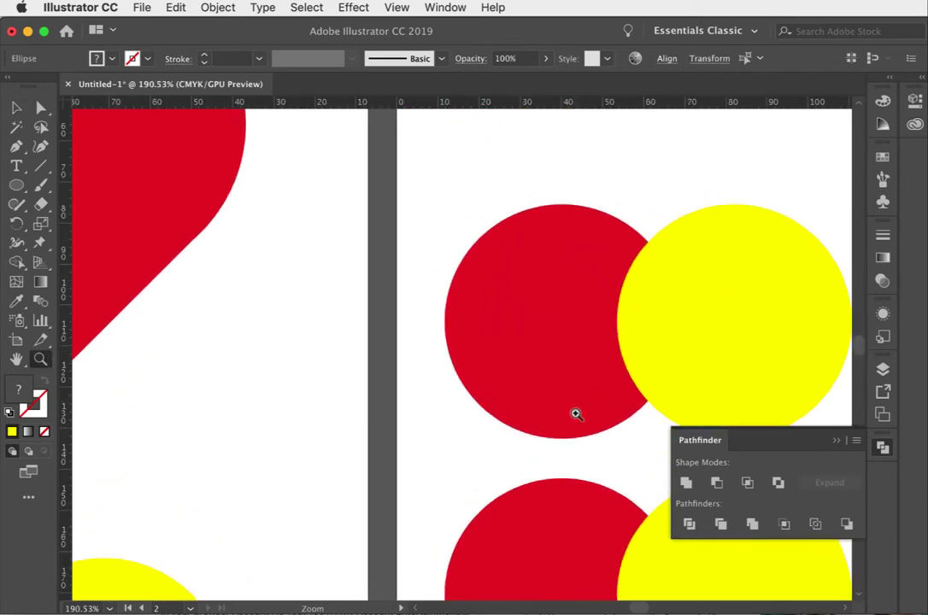
left_click_drag(638, 381, 371, 465)
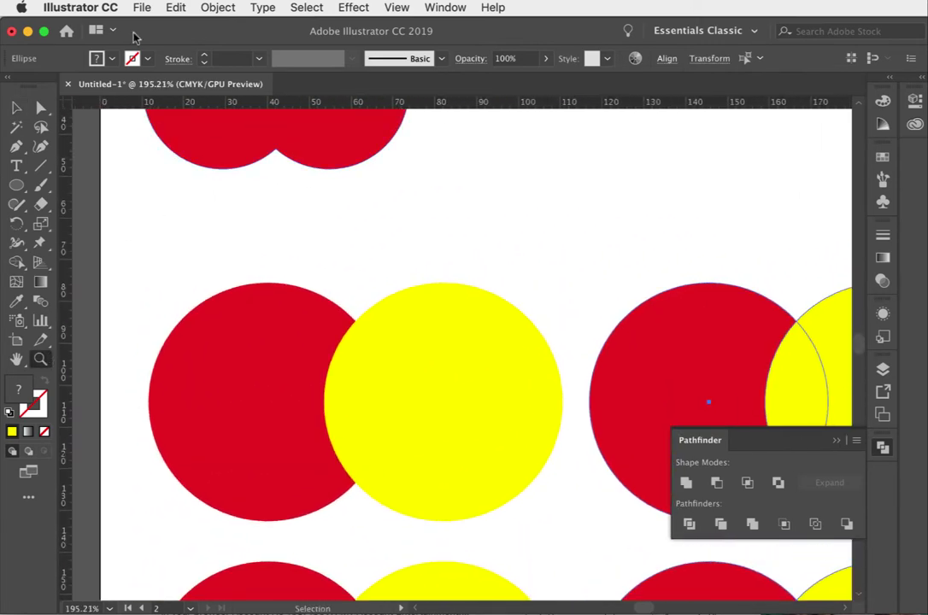
left_click(17, 106)
left_click_drag(166, 234, 458, 481)
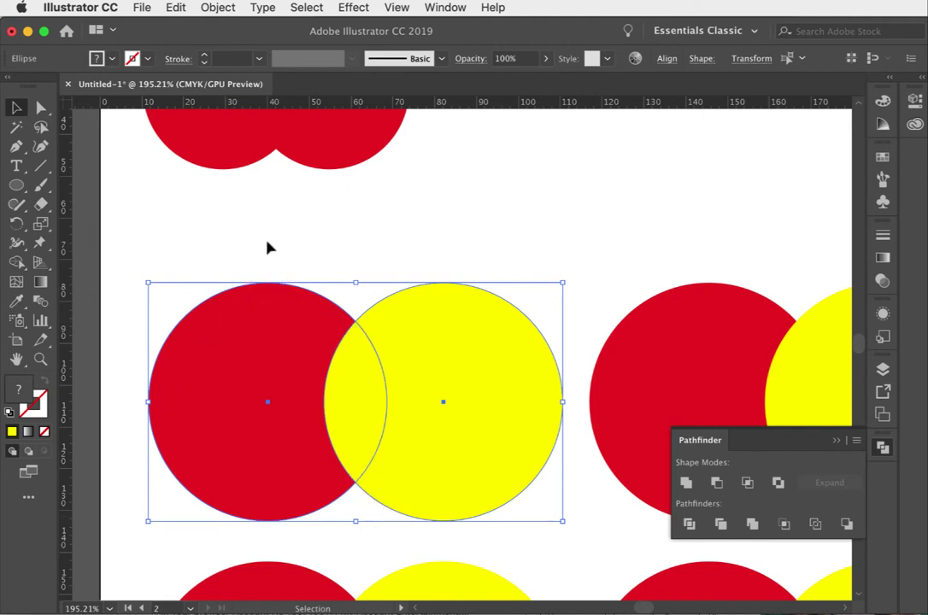
left_click(715, 484)
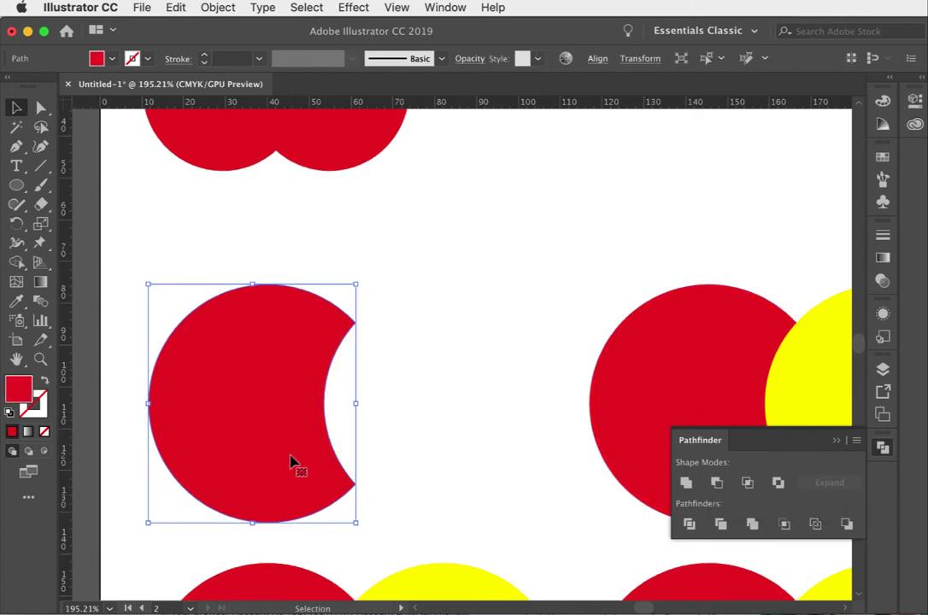
left_click(480, 374)
Step: Apply Intersect to the next pair, leaving a yellow lens-shaped overlap
left_click_drag(528, 341, 188, 356)
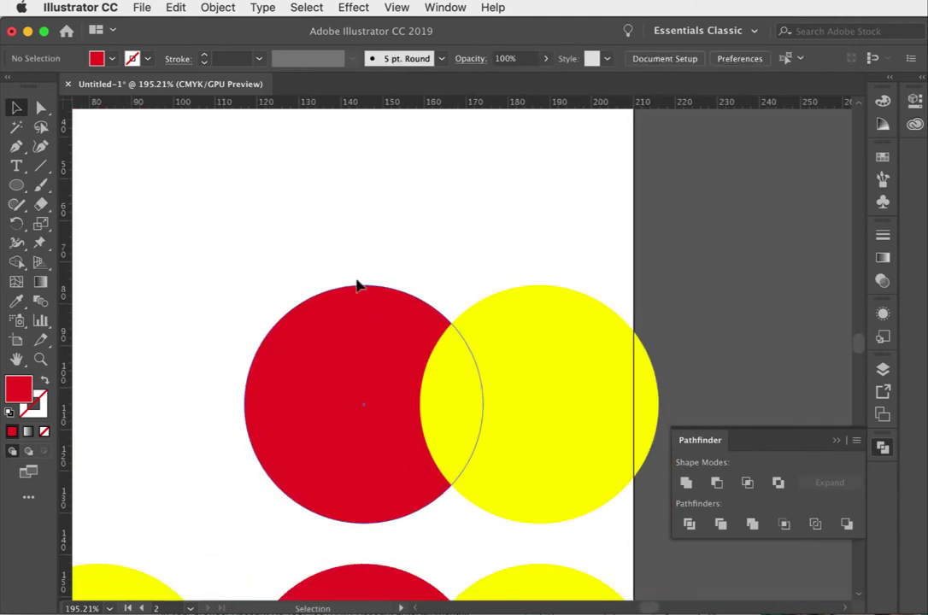
left_click_drag(249, 253, 565, 441)
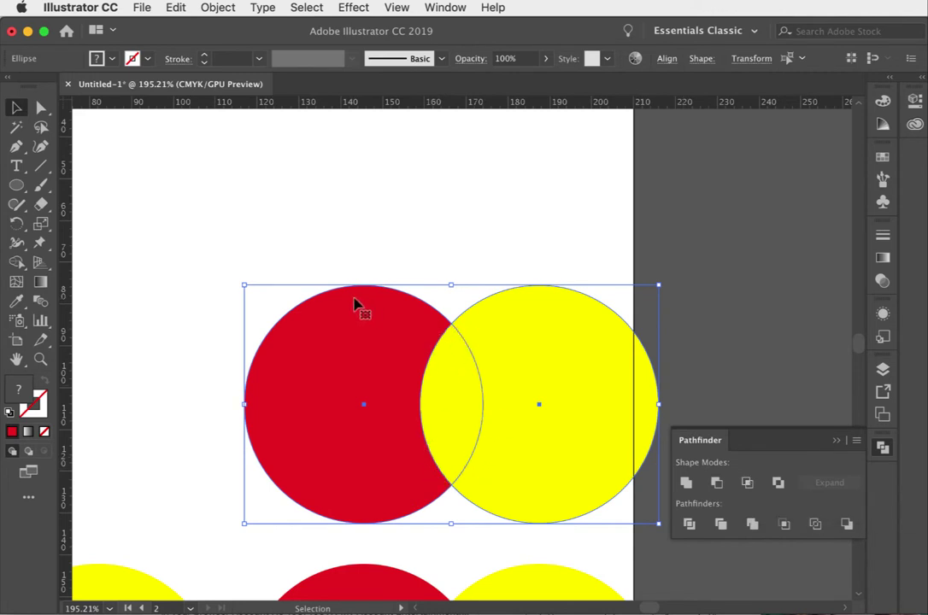
left_click(747, 483)
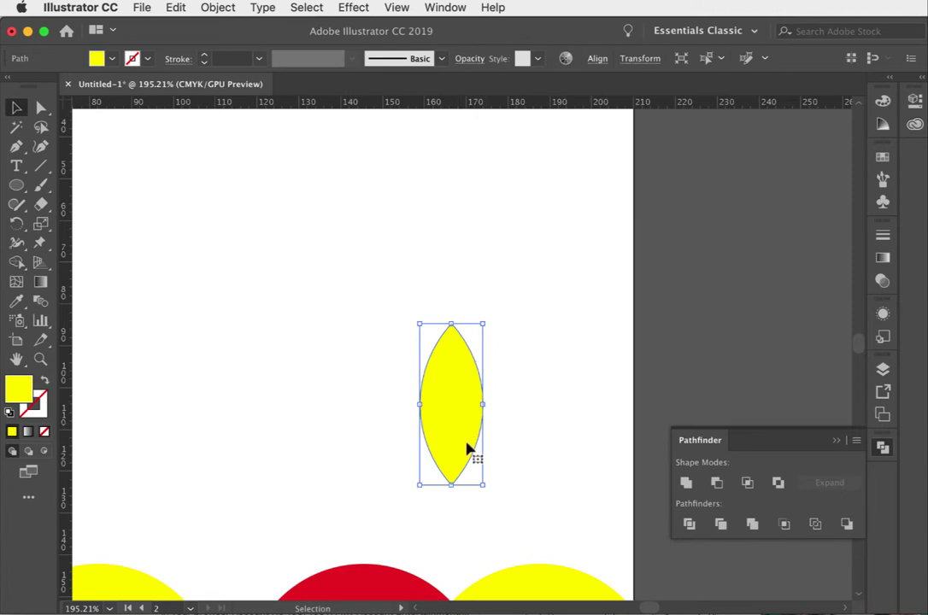
left_click(326, 443)
scroll(526, 394, "down", 5)
scroll(526, 394, "left", 7)
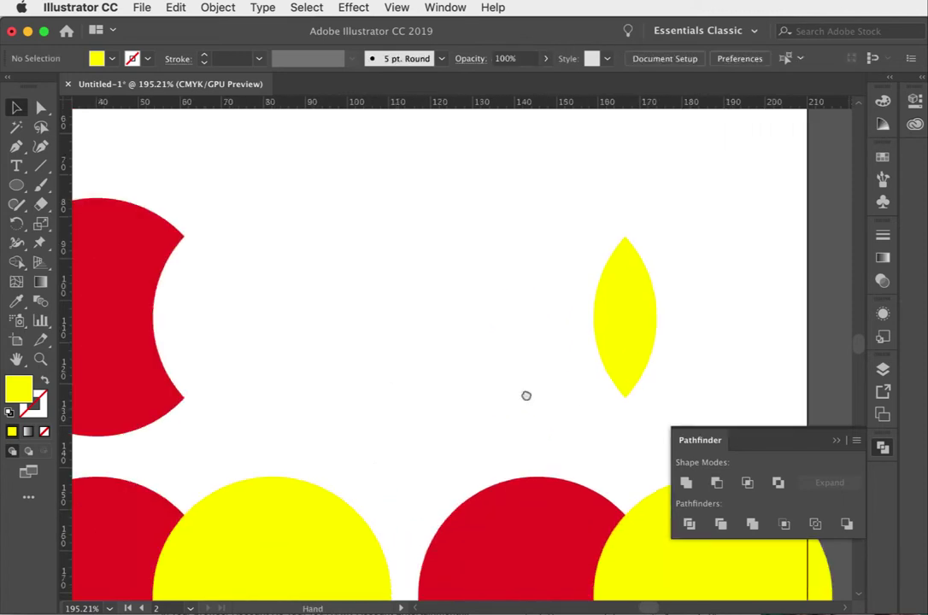
left_click_drag(244, 314, 563, 449)
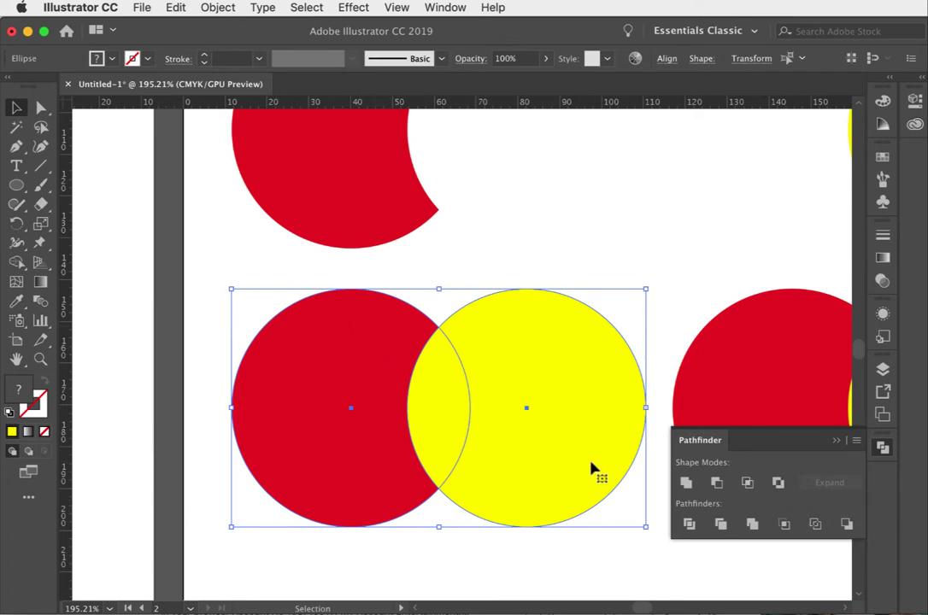
Step: Apply Exclude to the selected pair, leaving a yellow shape without the overlap
left_click(778, 483)
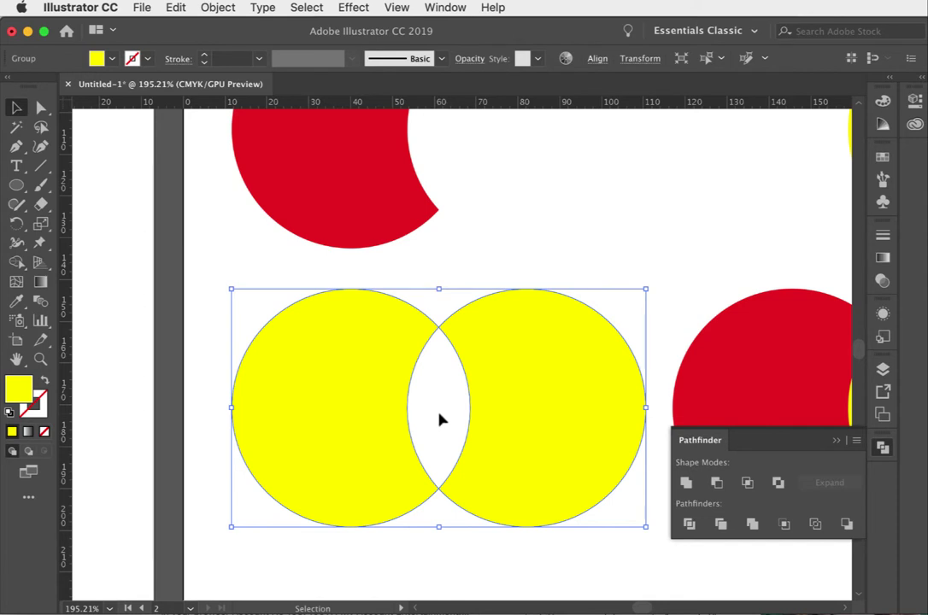
left_click(679, 207)
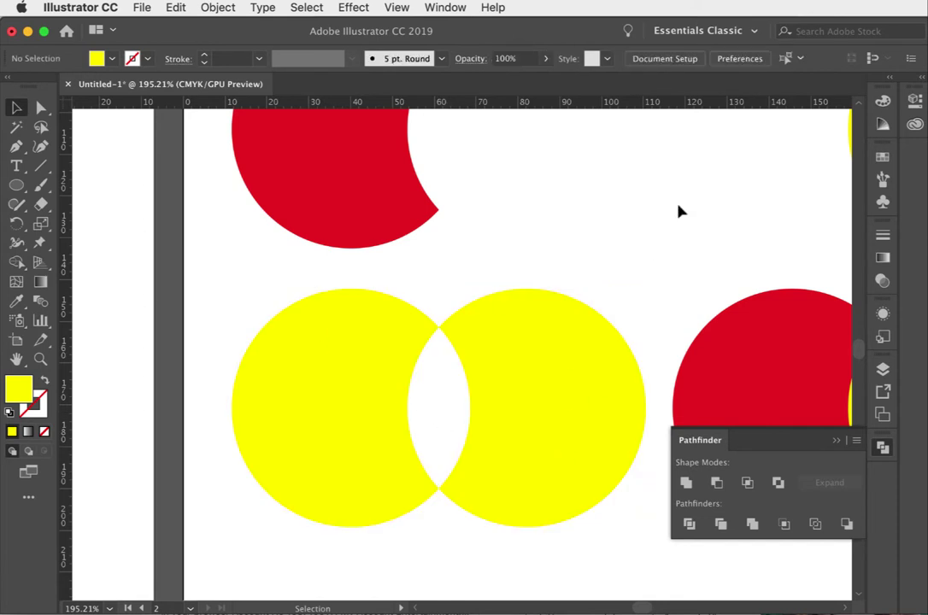
left_click_drag(711, 271, 673, 485)
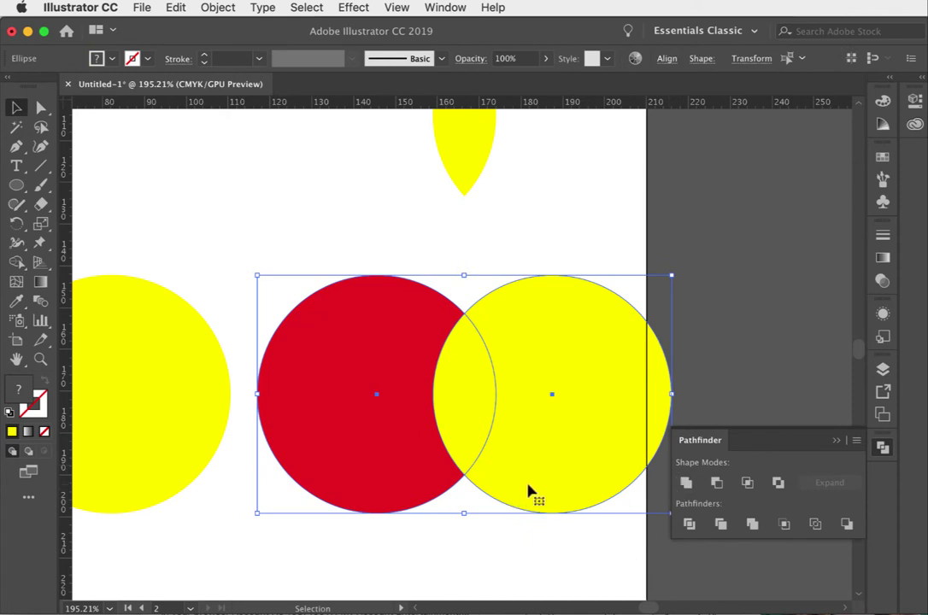
Step: Divide the remaining circle pair along its overlap and nudge the group up-right
left_click(684, 527)
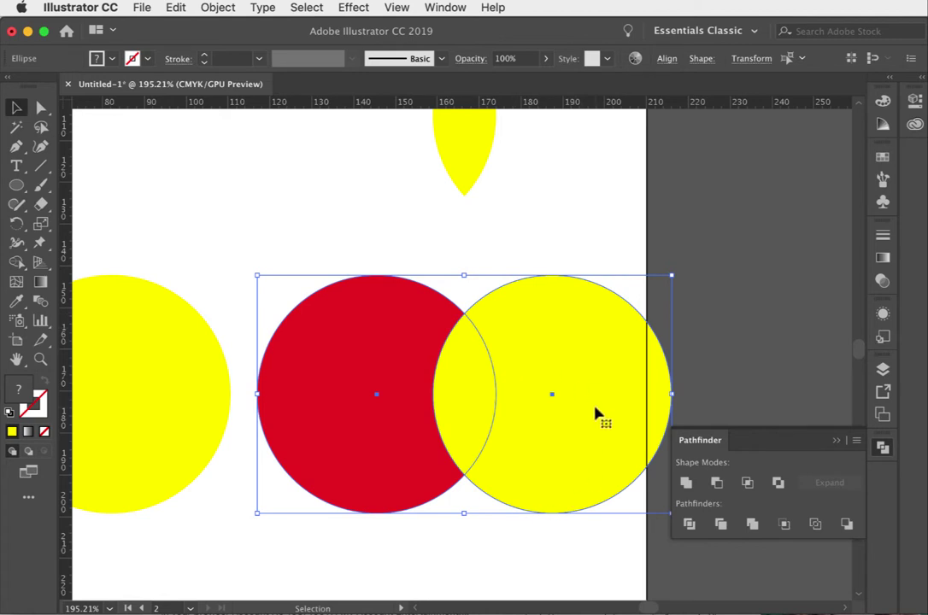
left_click(689, 525)
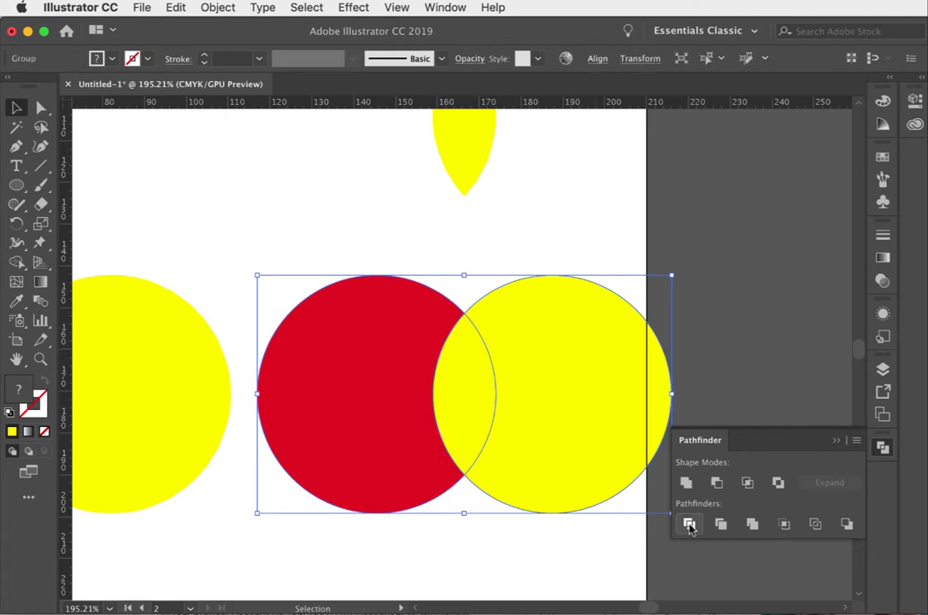
left_click(667, 231)
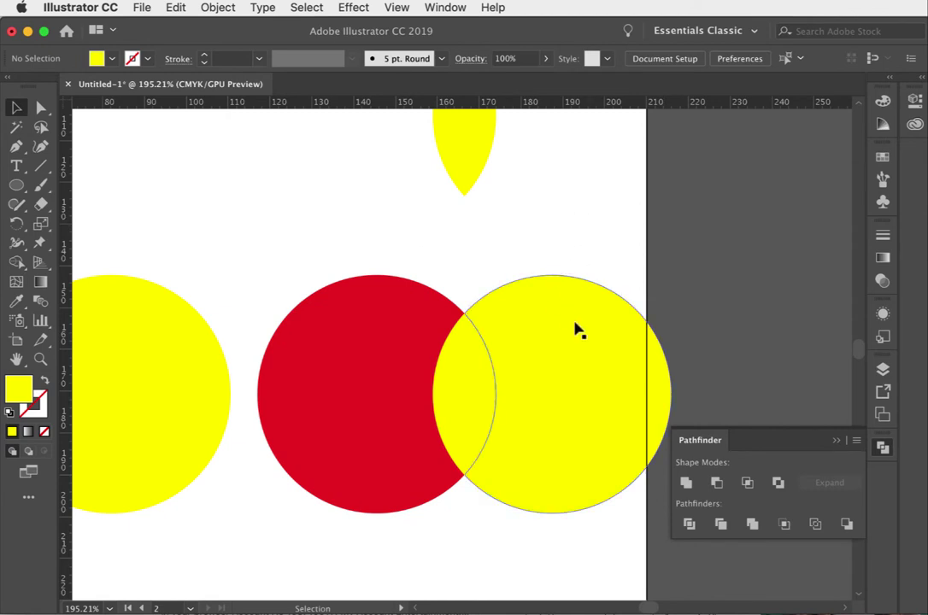
left_click_drag(578, 329, 549, 374)
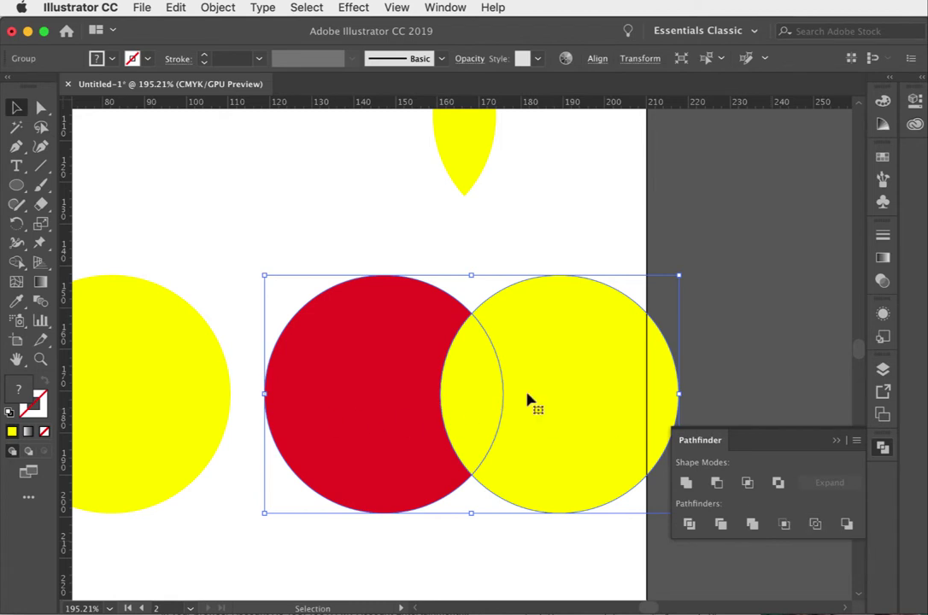
Step: Ungroup the divided circles and spread the crescent, lens and red circle apart
right_click(397, 411)
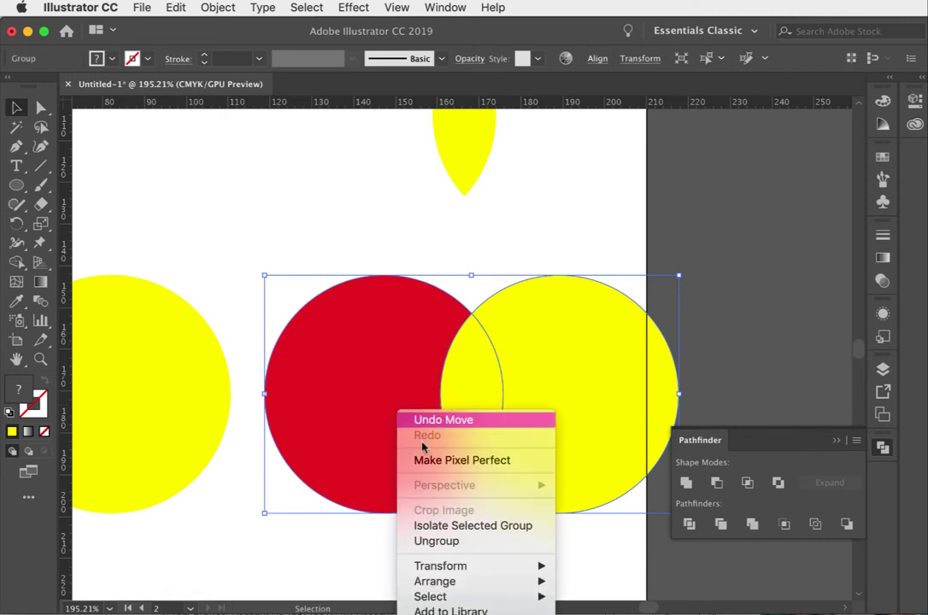
left_click(443, 542)
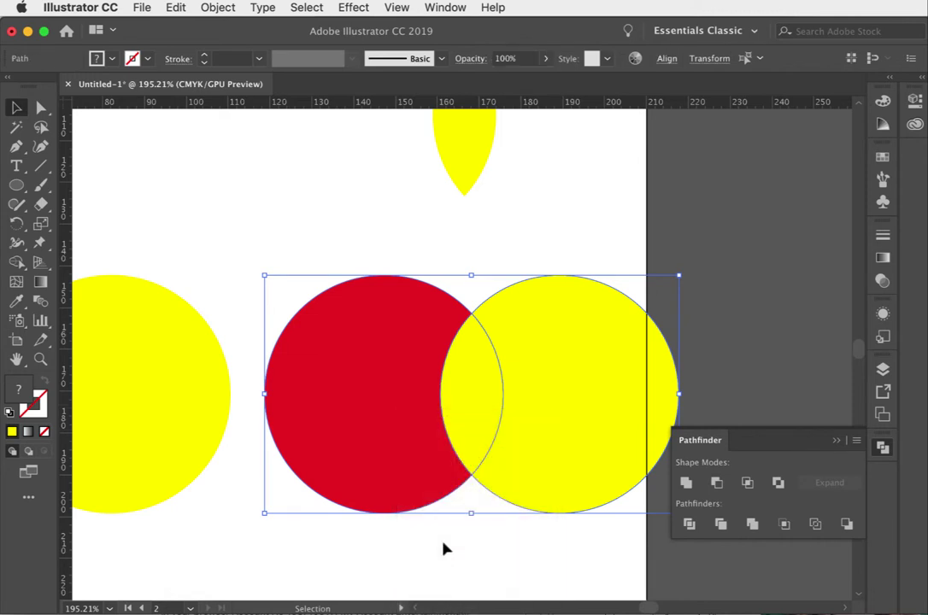
left_click(588, 213)
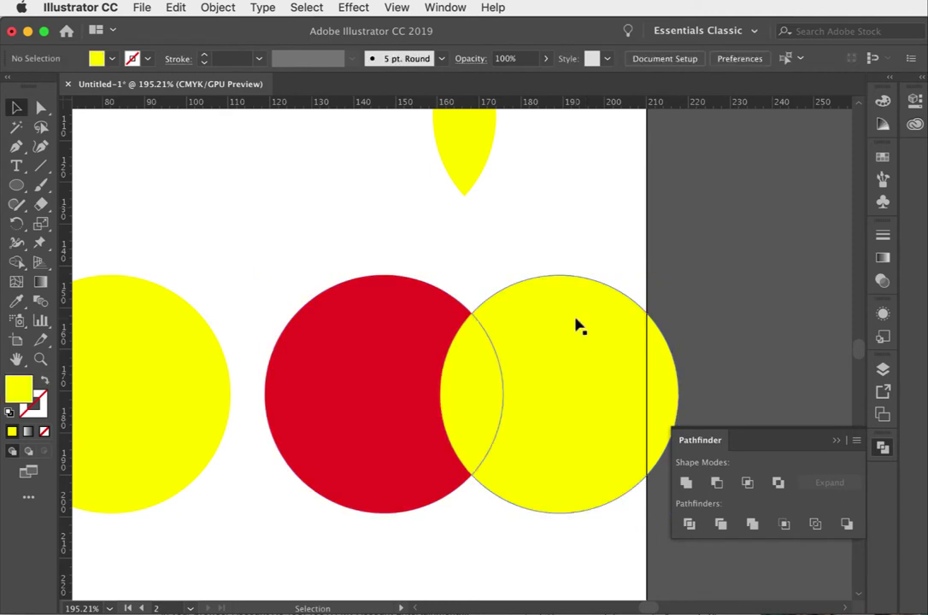
left_click_drag(576, 325, 644, 328)
left_click_drag(371, 342, 349, 337)
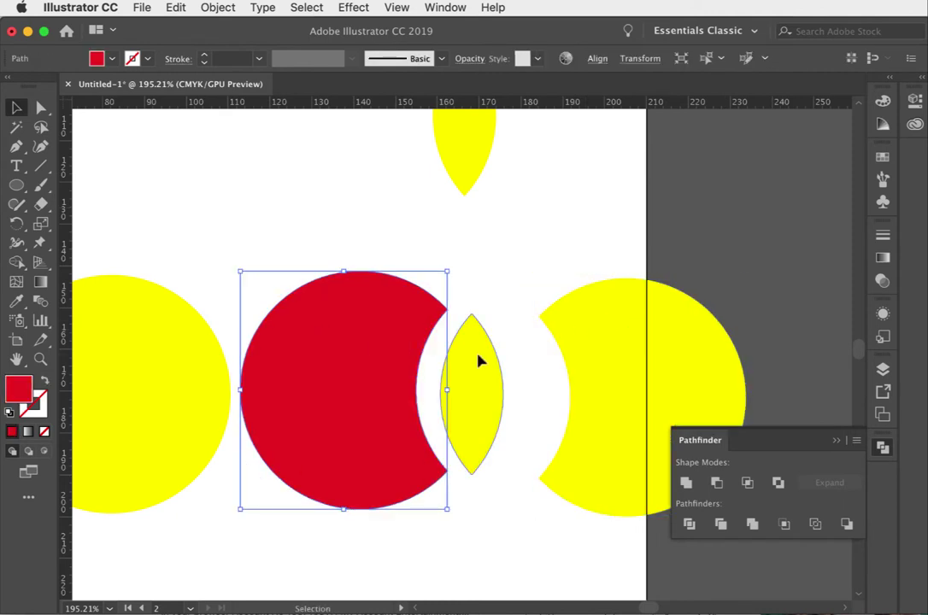
left_click_drag(480, 361, 503, 362)
Step: Colour the right crescent green, the lens orange and the red crescent blue from Swatches
left_click(613, 346)
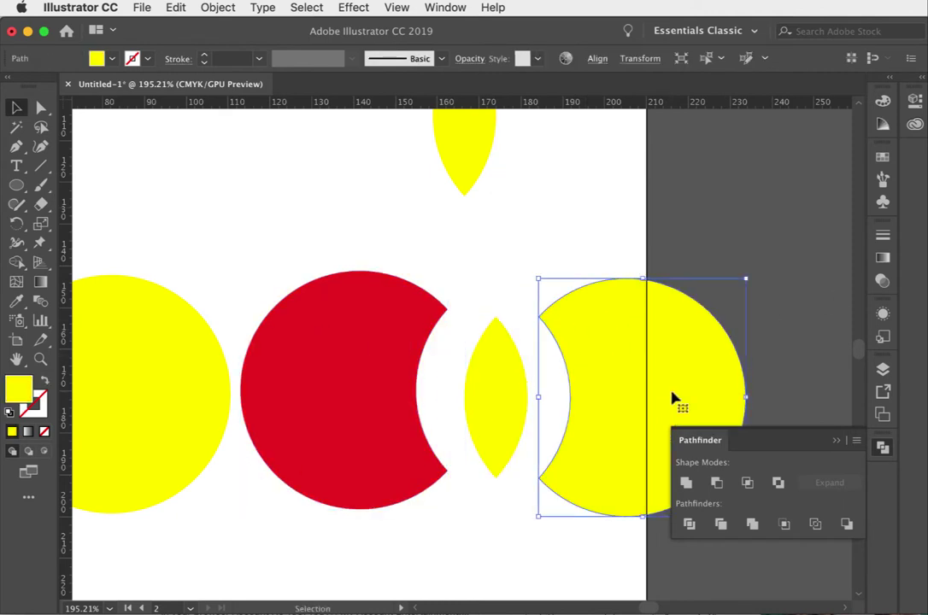
left_click(882, 156)
left_click(748, 210)
left_click(513, 282)
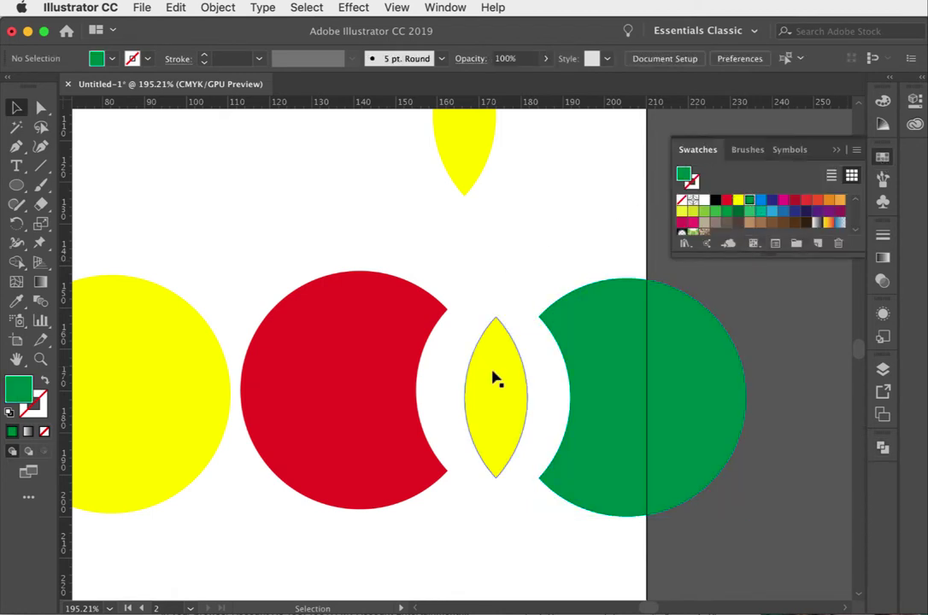
left_click(494, 377)
left_click(827, 199)
left_click(282, 361)
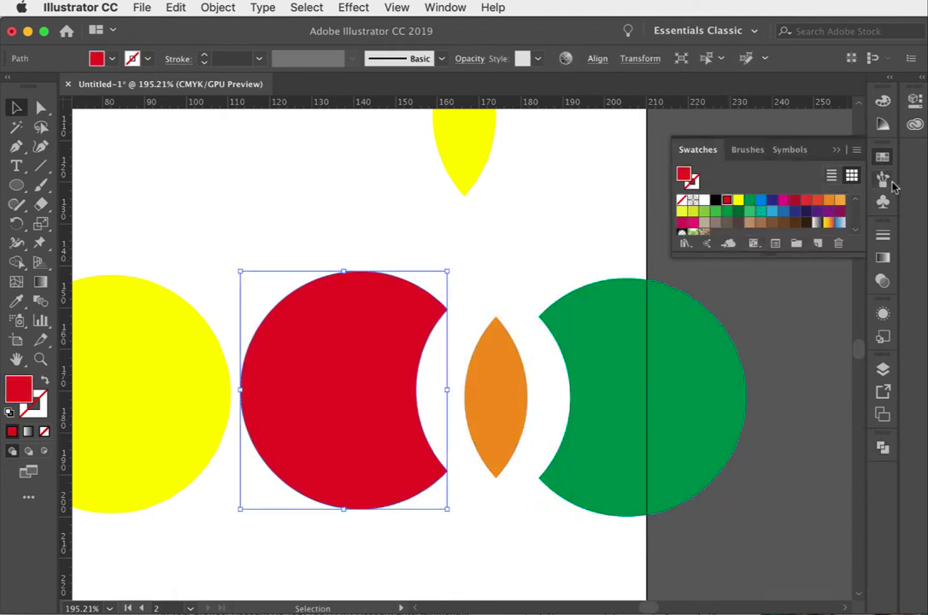
left_click(783, 212)
left_click(603, 258)
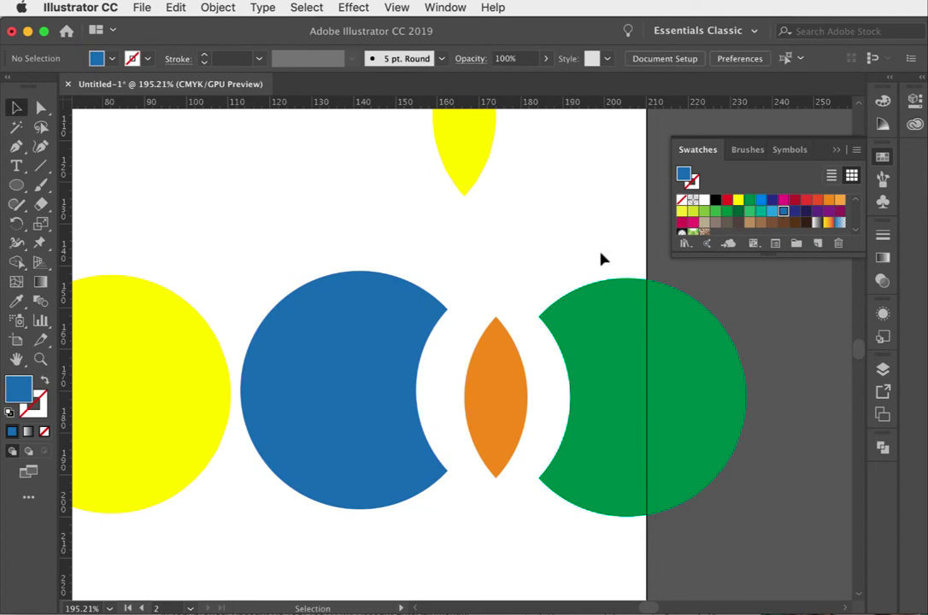
left_click(883, 157)
Step: Move the green and blue crescents back so they overlap the orange lens
left_click_drag(673, 426, 633, 375)
left_click_drag(376, 420, 424, 486)
left_click_drag(598, 419, 583, 420)
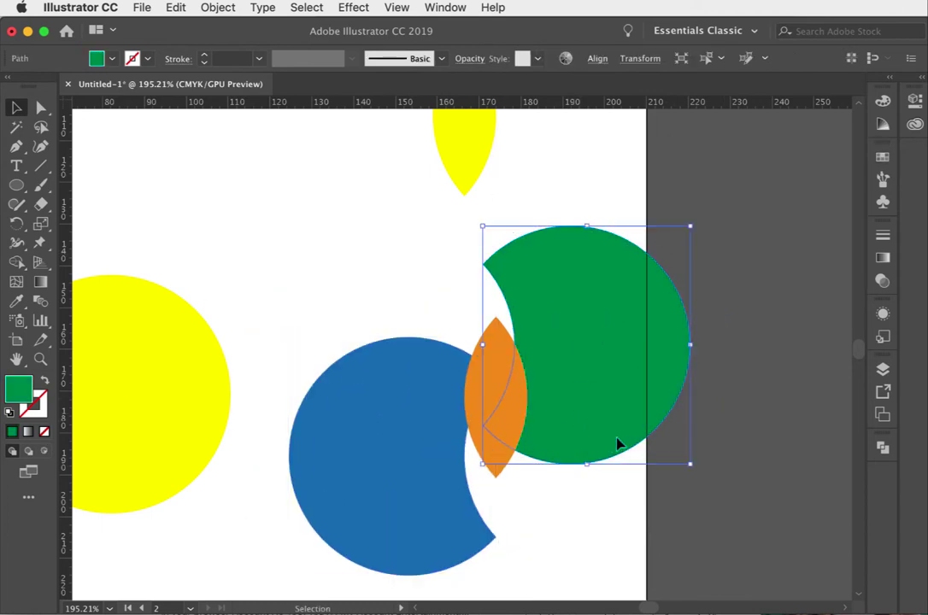
Step: Marquee-select the blue crescent, orange lens and green crescent and group them
left_click(710, 522)
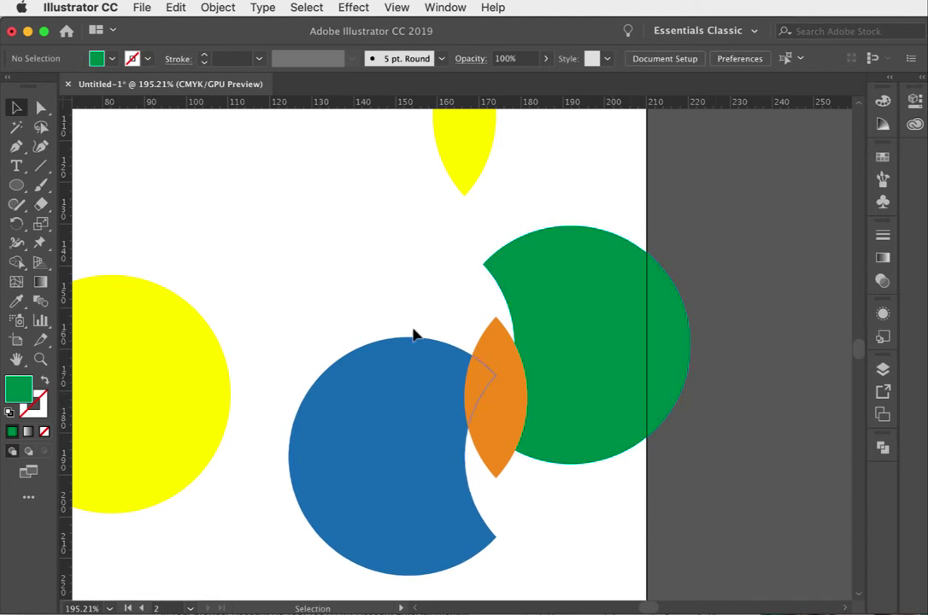
left_click_drag(307, 255, 606, 480)
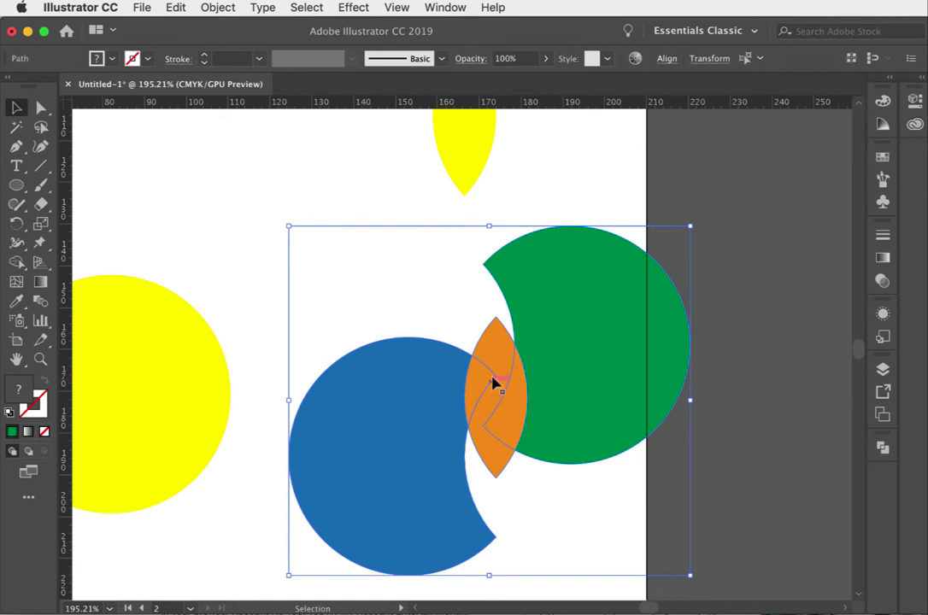
right_click(537, 363)
left_click(580, 471)
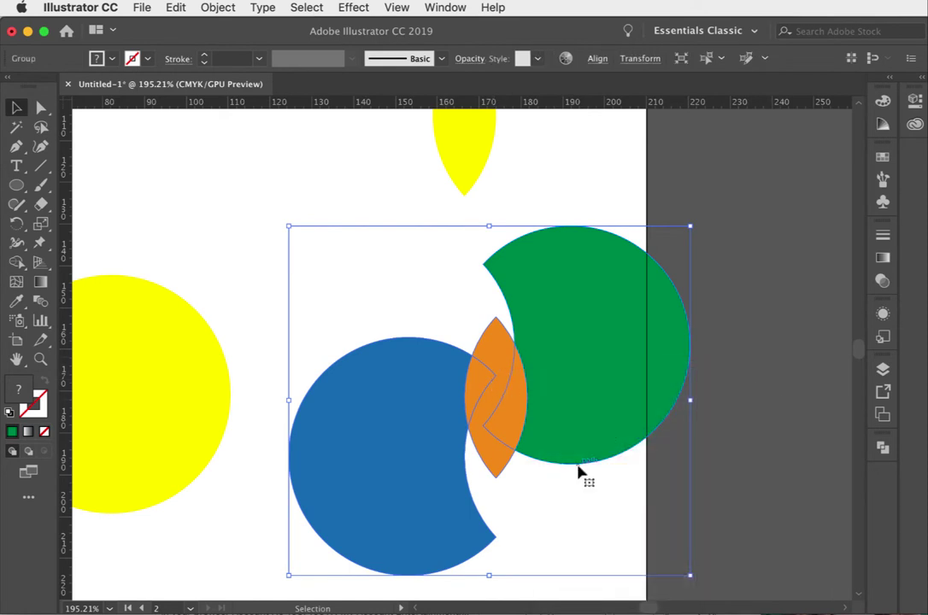
Step: Nudge the new group slightly left into place, leaving it selected
left_click(774, 448)
left_click_drag(598, 422, 564, 412)
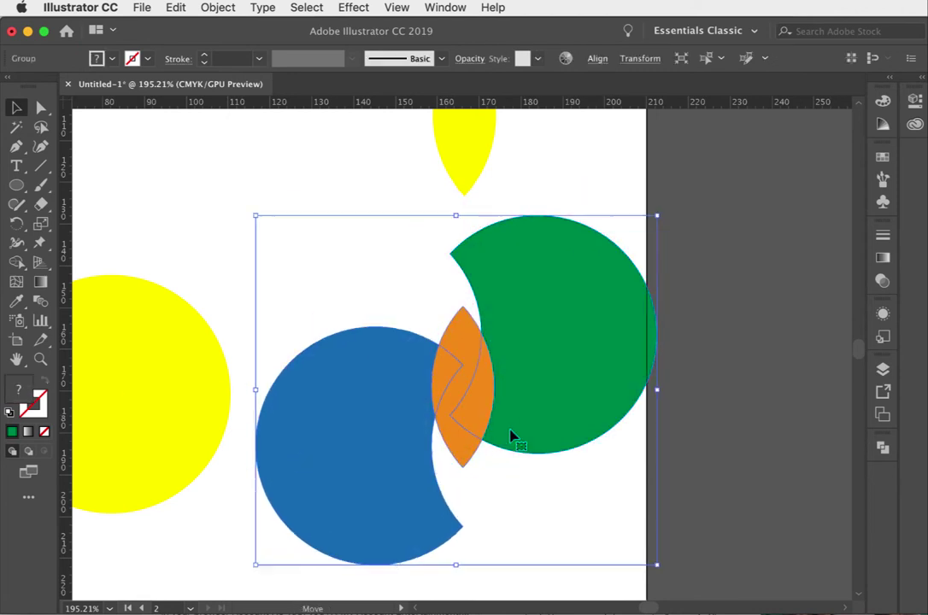
left_click_drag(510, 437, 556, 408)
left_click_drag(612, 392, 588, 381)
left_click(716, 412)
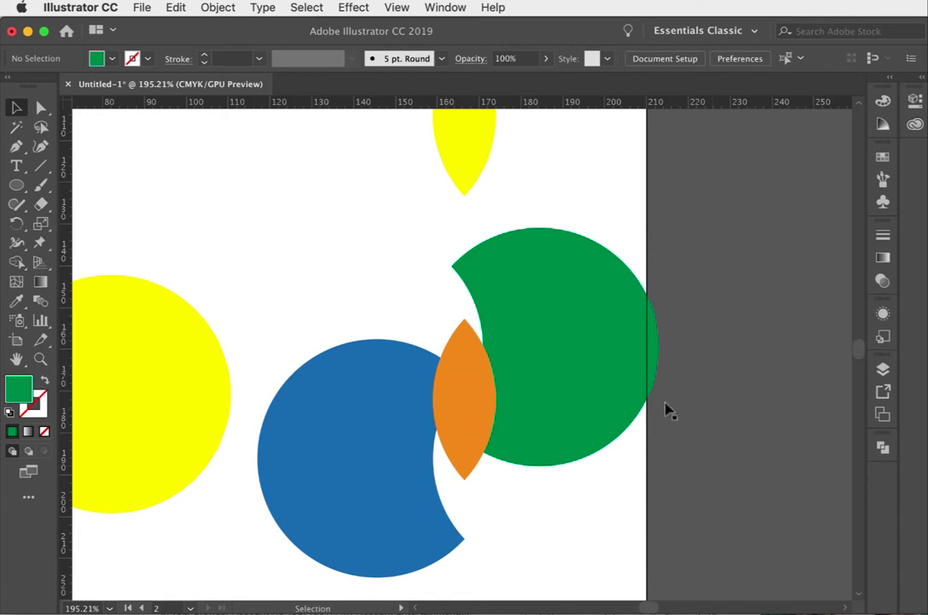
mouse_move(596, 404)
left_mouse_down()
mouse_move(553, 402)
mouse_move(583, 404)
left_mouse_up()
left_click(706, 482)
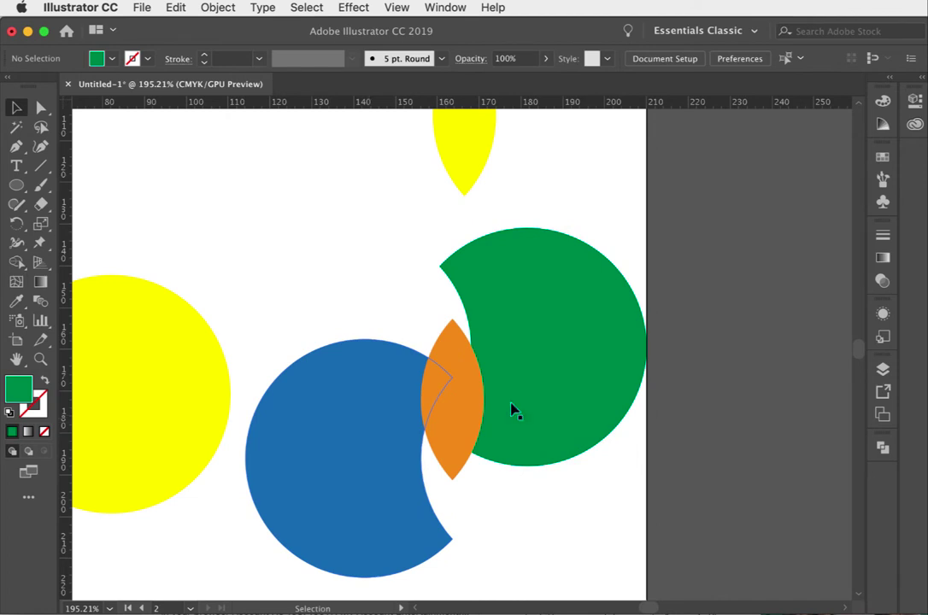
left_click(557, 385)
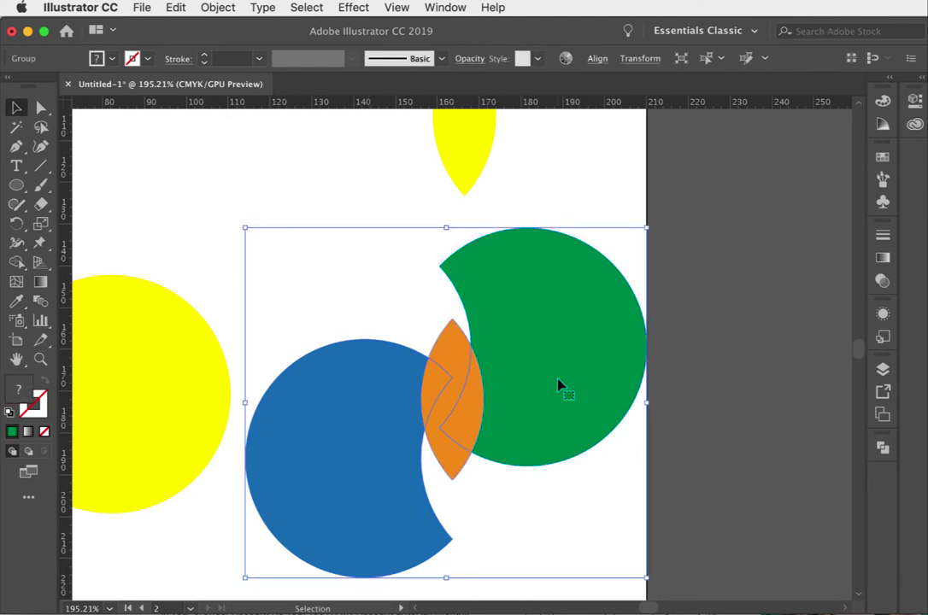
Step: Enter the group and shift the green, blue and orange pieces apart
double_click(557, 386)
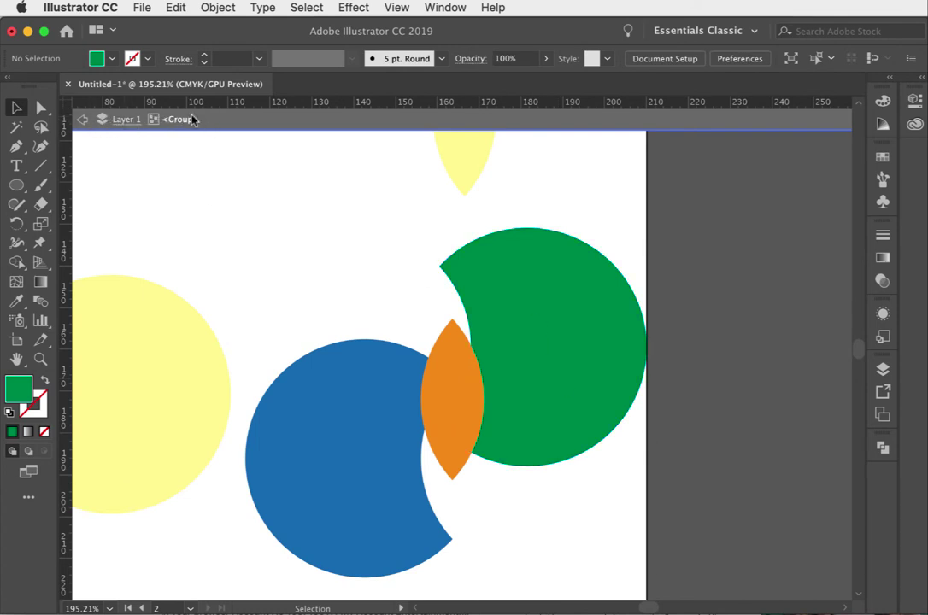
left_click_drag(517, 317, 536, 317)
left_click_drag(363, 477, 343, 475)
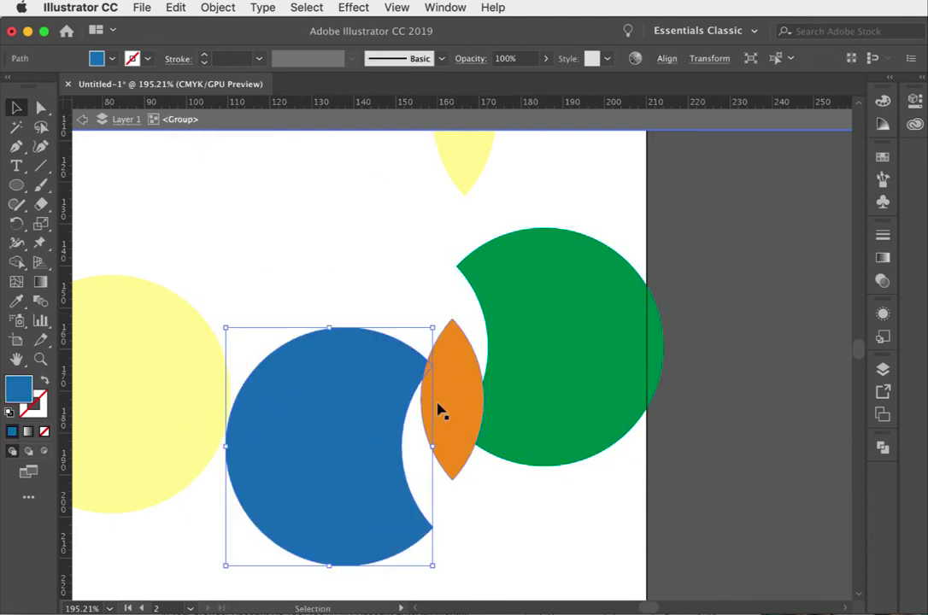
left_click_drag(440, 410, 442, 366)
Step: Recolour the lens light blue from the Swatches panel
left_click(882, 157)
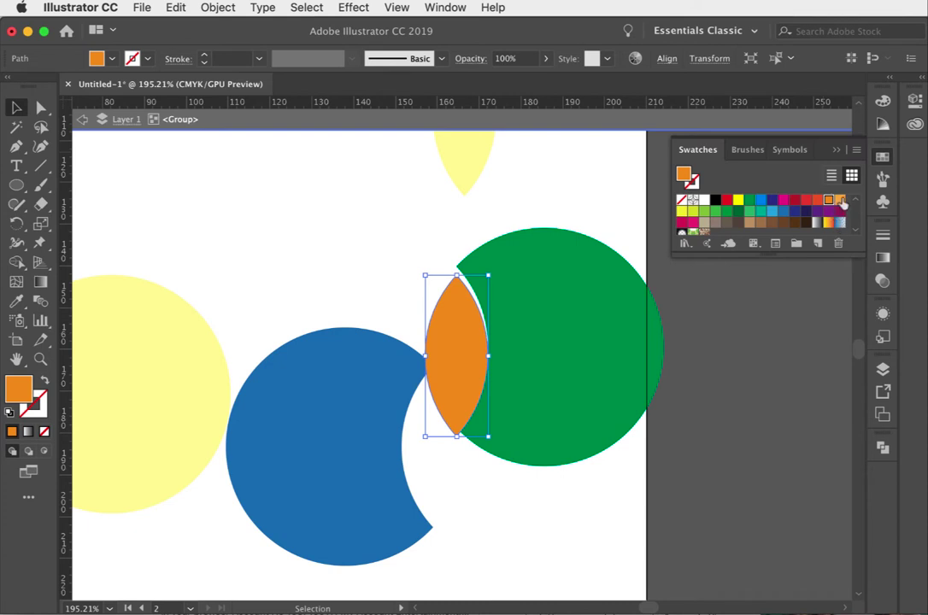
left_click(840, 199)
left_click(760, 200)
Step: Reposition the blue crescent and move the green circle off to the right
left_click(586, 352)
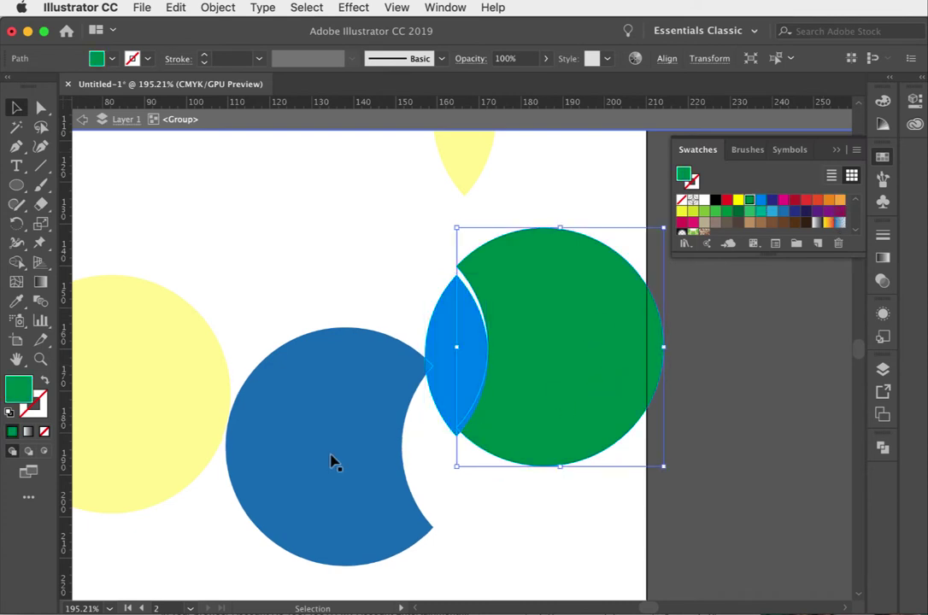
left_click_drag(331, 459, 406, 393)
left_click_drag(612, 398, 575, 426)
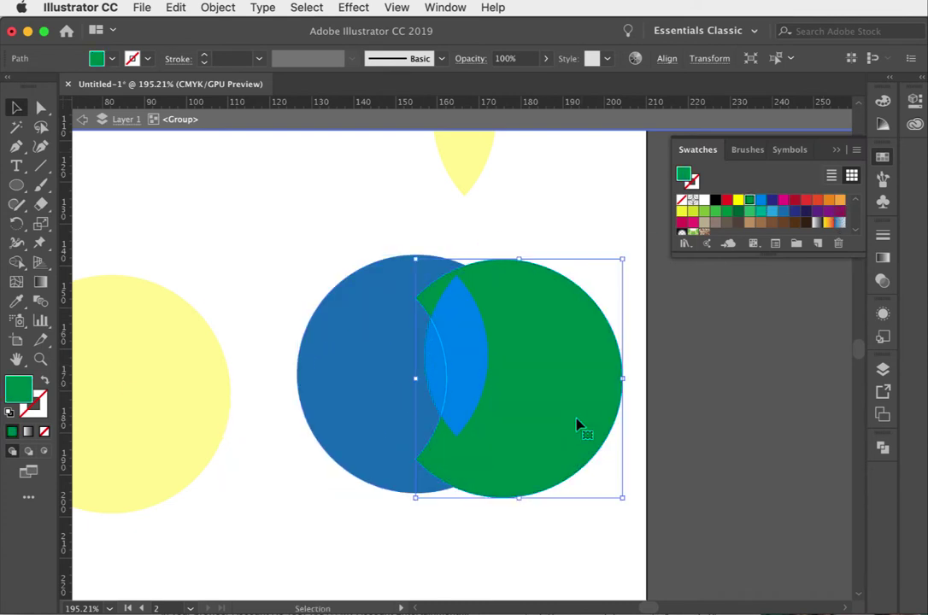
key("shift+super+a")
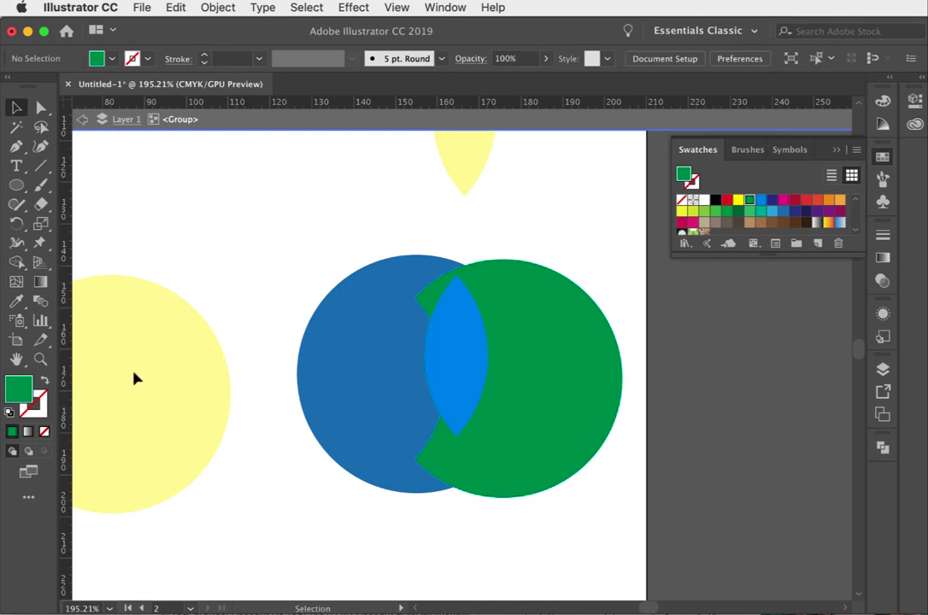
left_click_drag(162, 379, 380, 406)
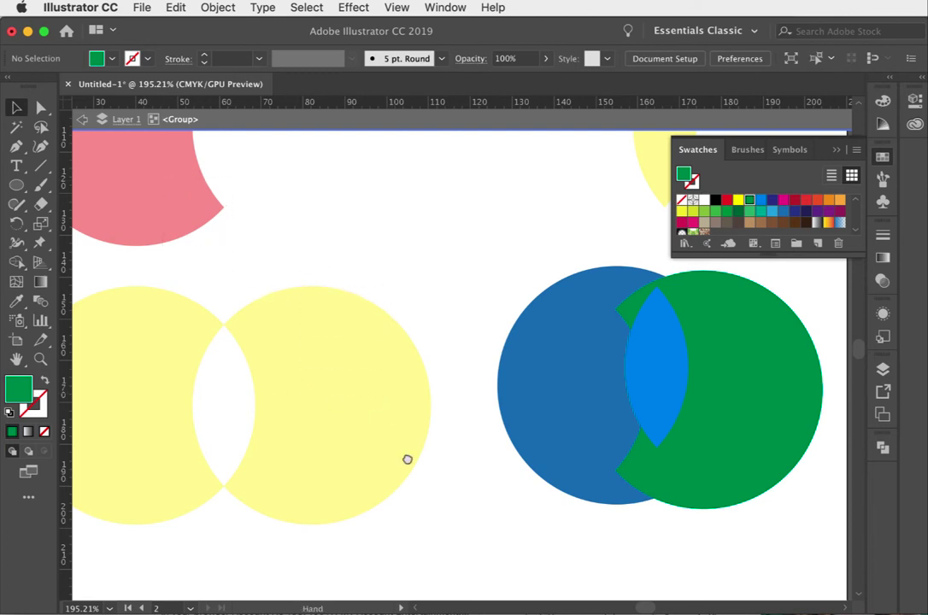
left_click_drag(406, 458, 199, 430)
left_click_drag(551, 376, 609, 371)
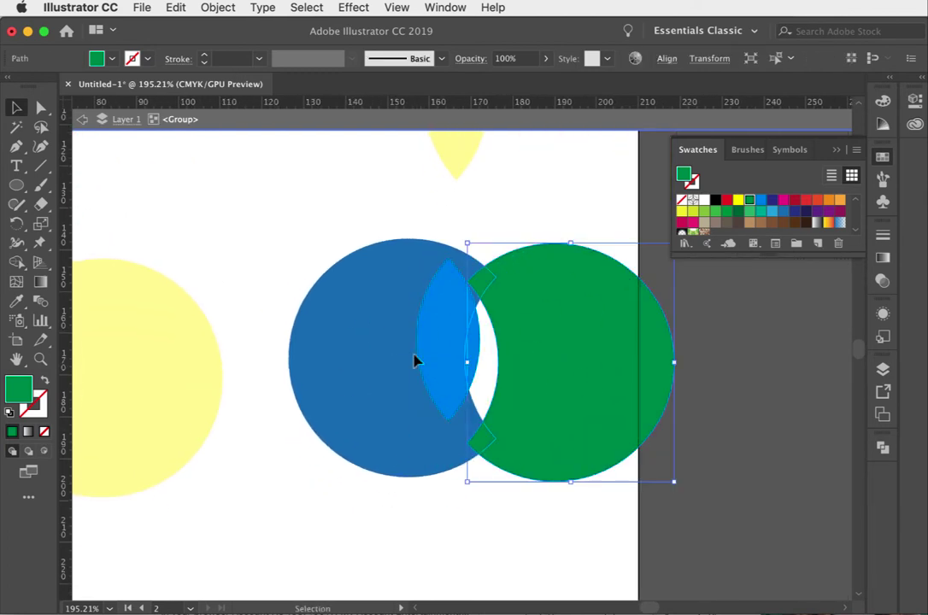
left_click_drag(574, 419, 561, 425)
Step: Place the light-blue lens inside the blue circle and exit the group
left_click_drag(443, 373, 382, 377)
left_click(499, 548)
left_click_drag(577, 373, 618, 373)
left_click(556, 533)
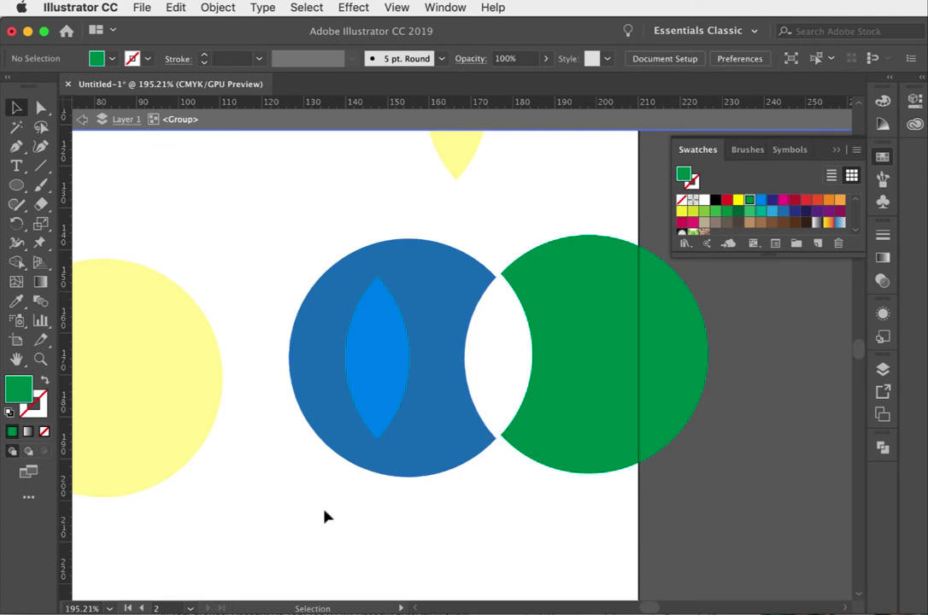
double_click(241, 514)
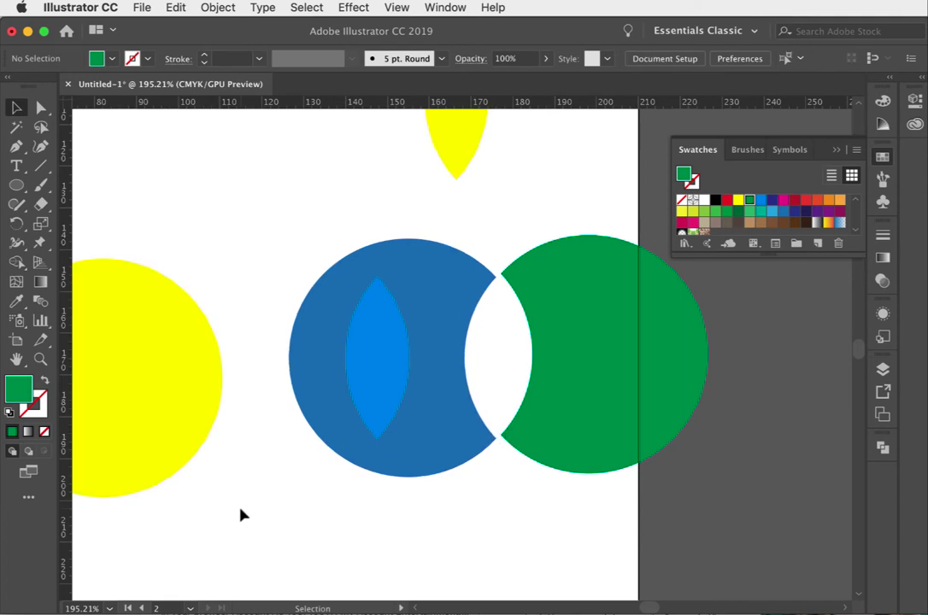
Step: Nudge the blue-green group slightly down and left outside group editing
double_click(549, 320)
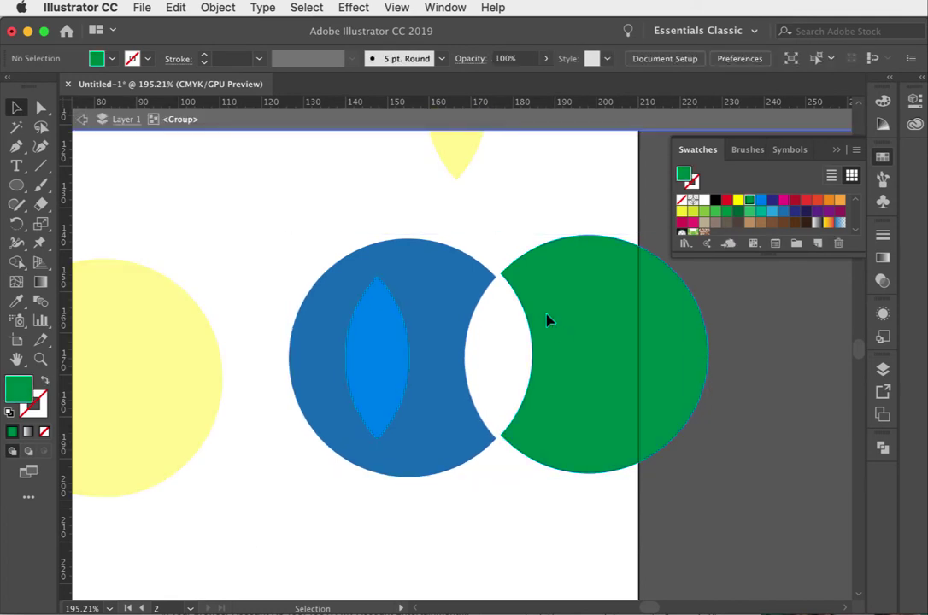
left_click(82, 119)
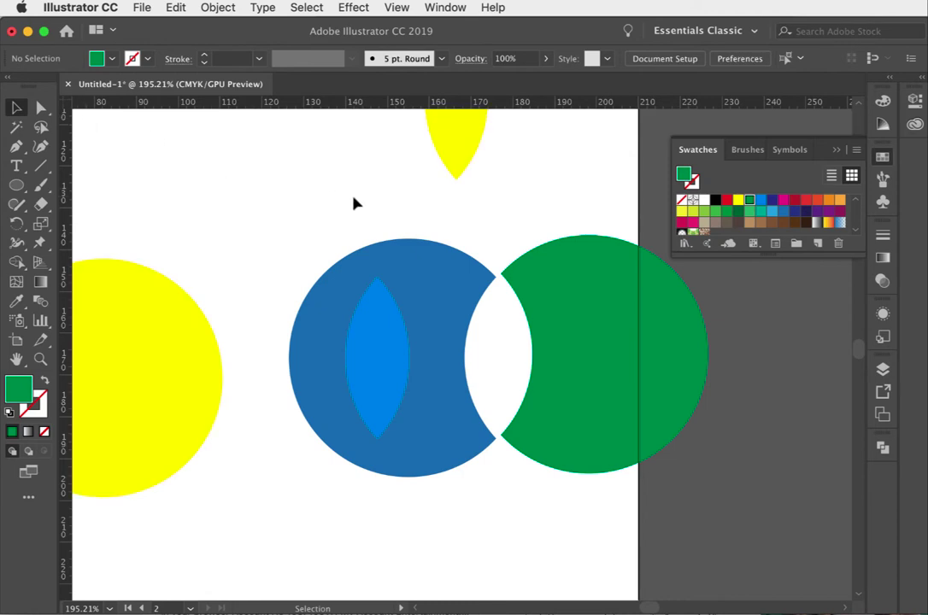
mouse_move(624, 405)
left_mouse_down()
mouse_move(596, 437)
mouse_move(619, 408)
left_mouse_up()
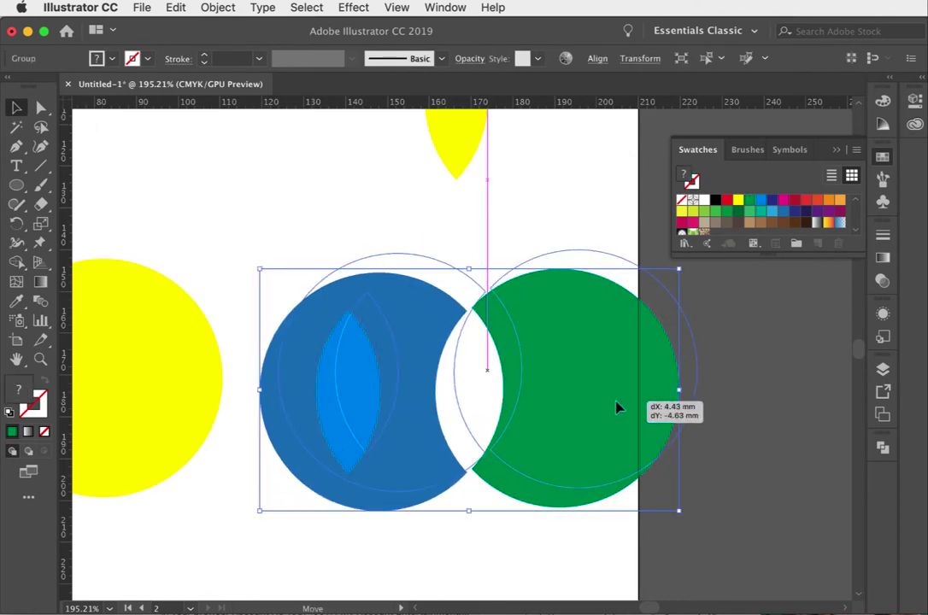
left_click(297, 203)
Step: Zoom out with the Zoom tool to show the whole artboard
key("z")
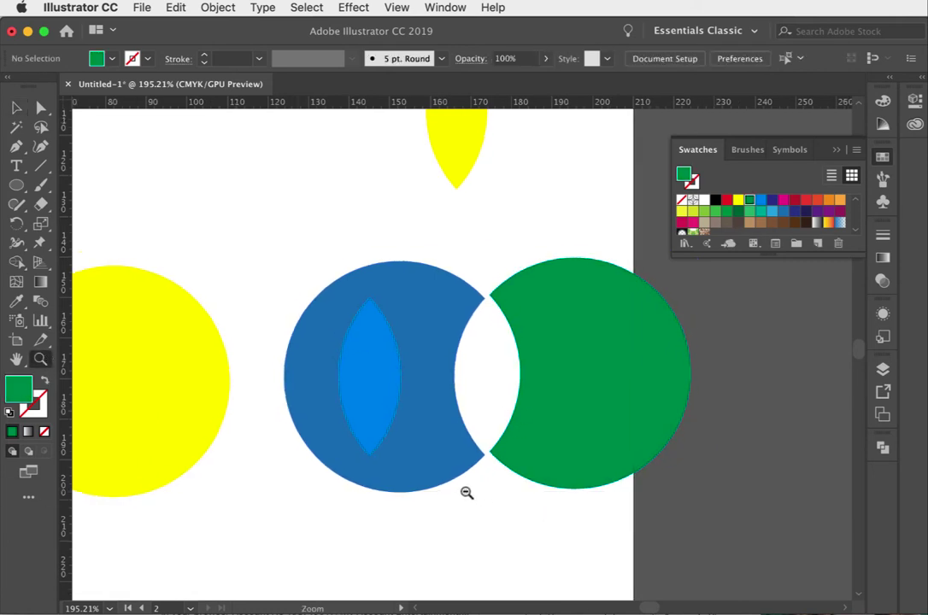
left_click(397, 420, "alt")
left_click(387, 448, "alt")
Step: Move the yellow pair and blue-green pair up-left, then select the lower-left red-yellow circles
key("v")
left_click_drag(356, 267, 343, 253)
left_click(536, 265)
left_click_drag(514, 269, 497, 251)
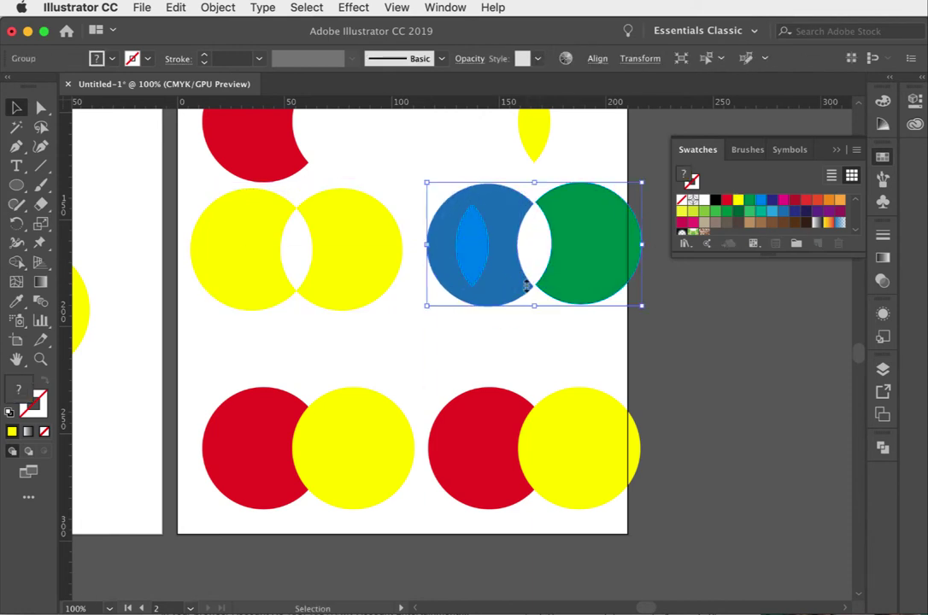
left_click(633, 334)
left_click(333, 466)
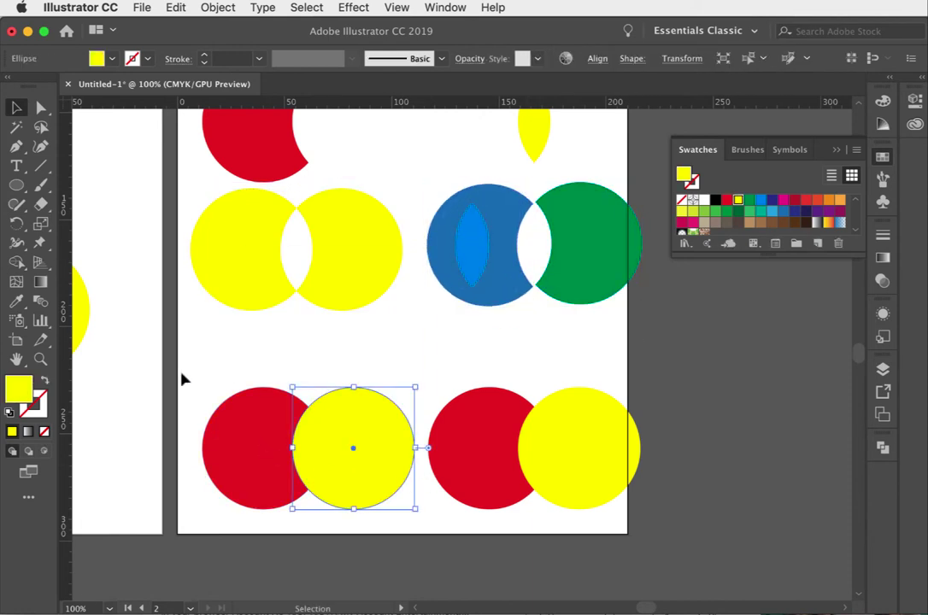
left_click_drag(198, 378, 395, 497)
Step: Trim the left red-yellow circle pair and merge the right pair with Pathfinder
left_click(882, 447)
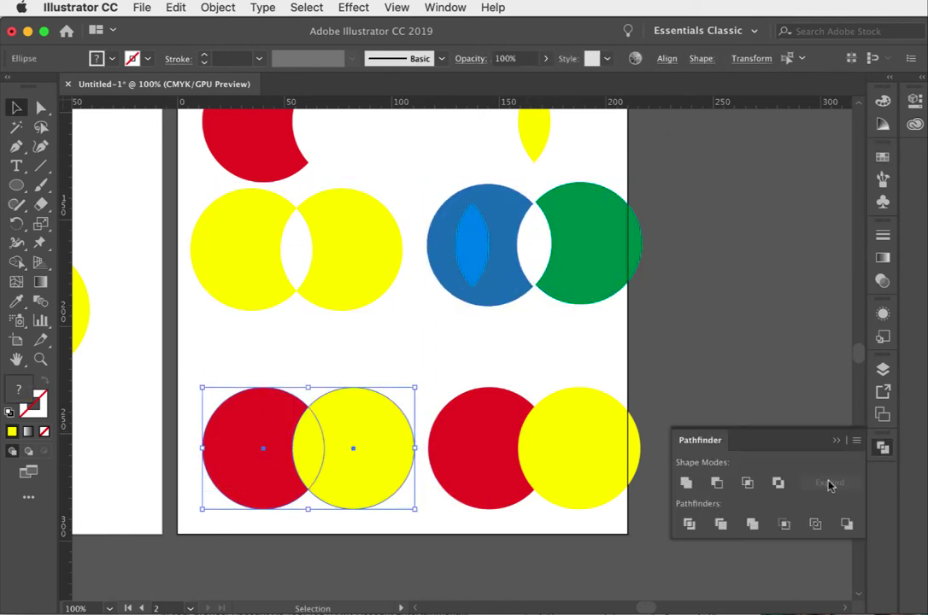
left_click(723, 527)
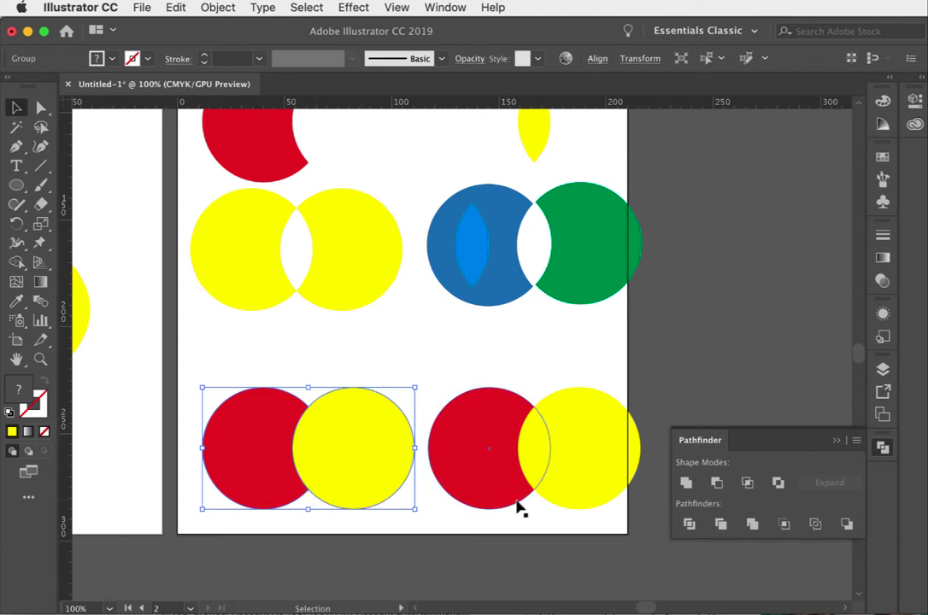
left_click_drag(465, 360, 573, 450)
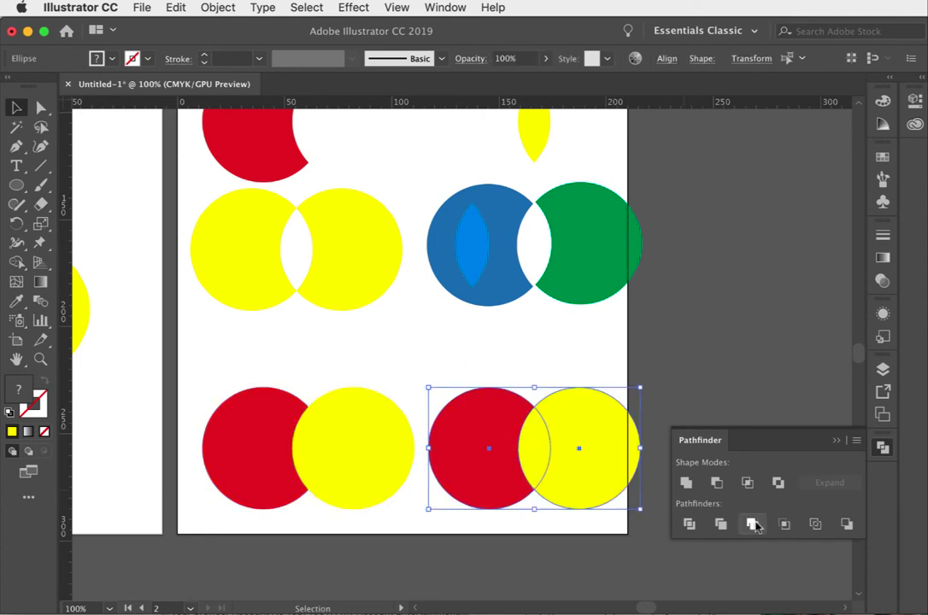
left_click(752, 525)
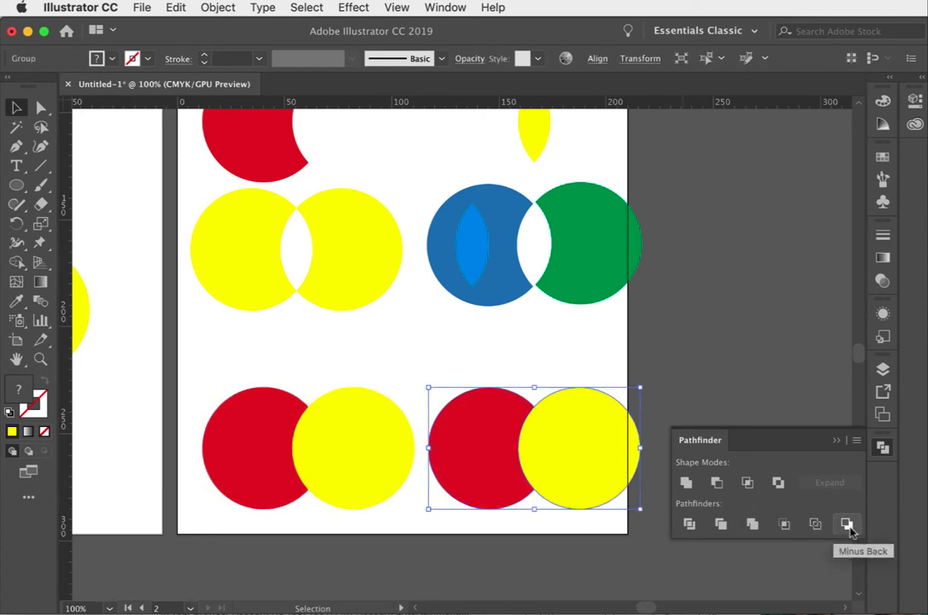
left_click(518, 336)
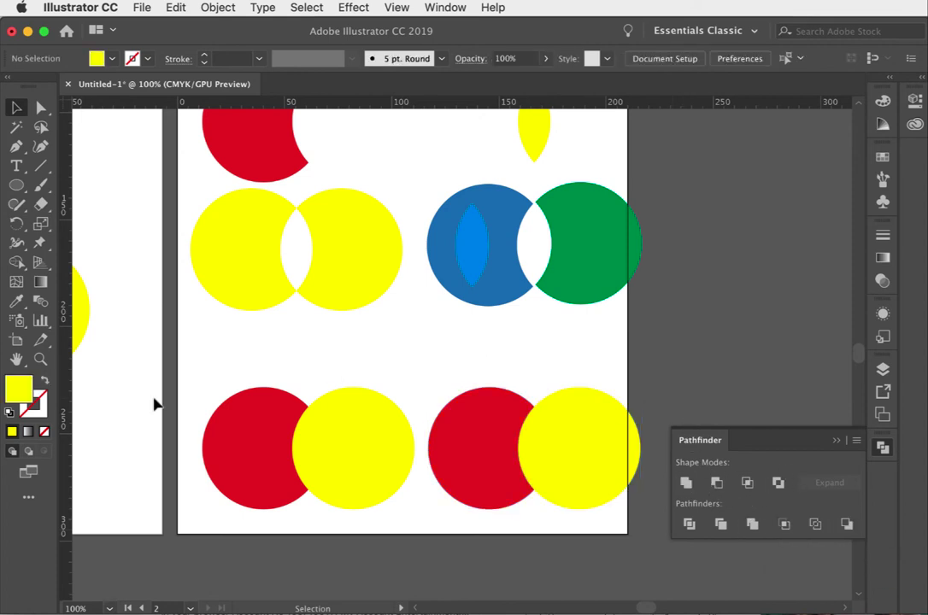
Step: Move the bottom row of circles up-left and nudge the blue-green group left
left_click_drag(189, 376, 553, 527)
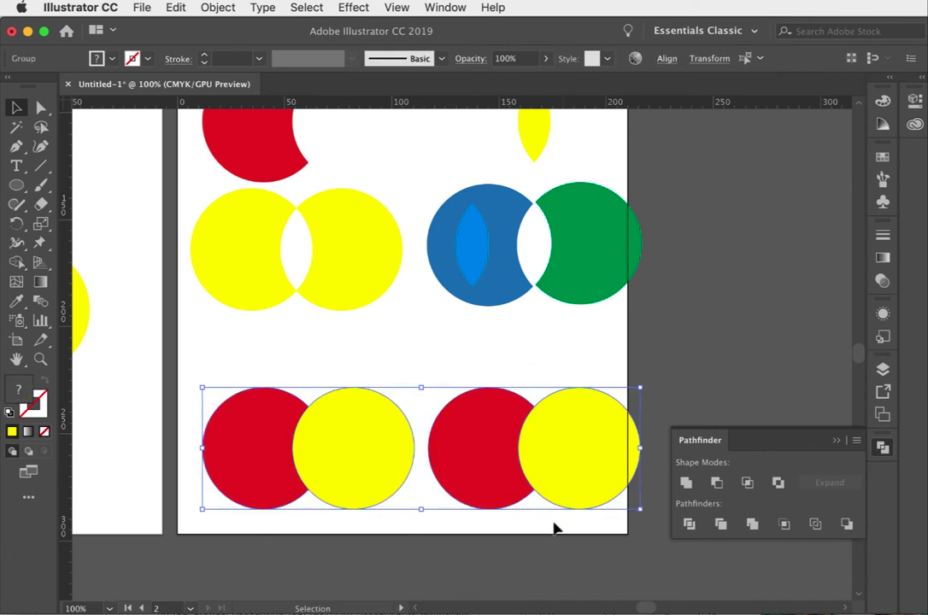
left_click_drag(558, 469, 540, 439)
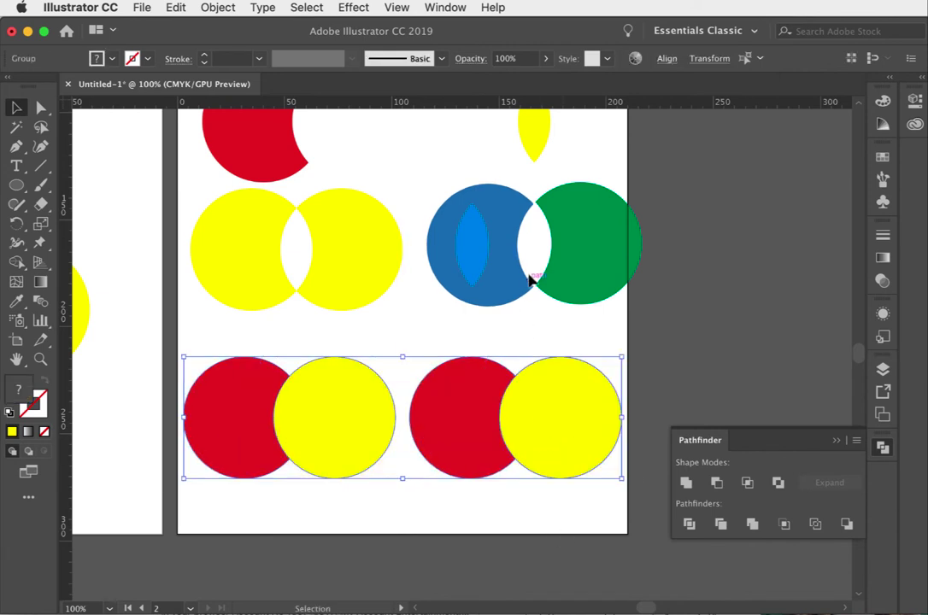
left_click(519, 284)
left_click_drag(520, 283, 508, 285)
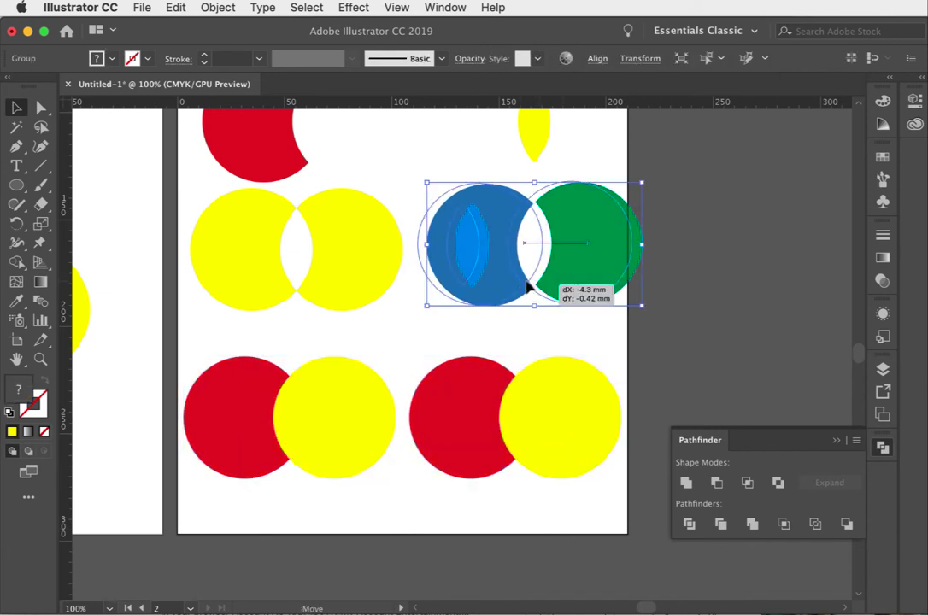
left_click_drag(575, 305, 570, 300)
left_click(587, 348)
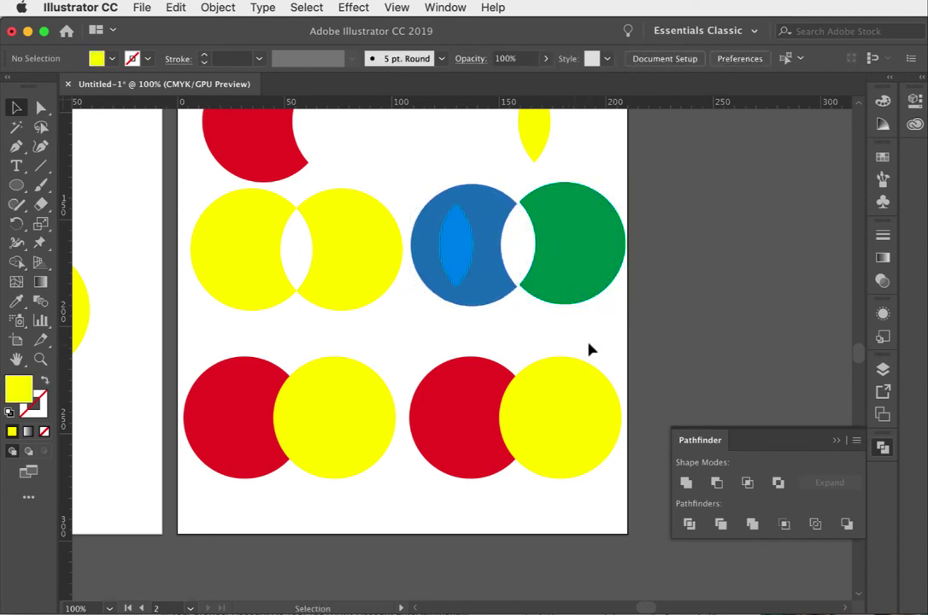
left_click_drag(588, 348, 439, 372)
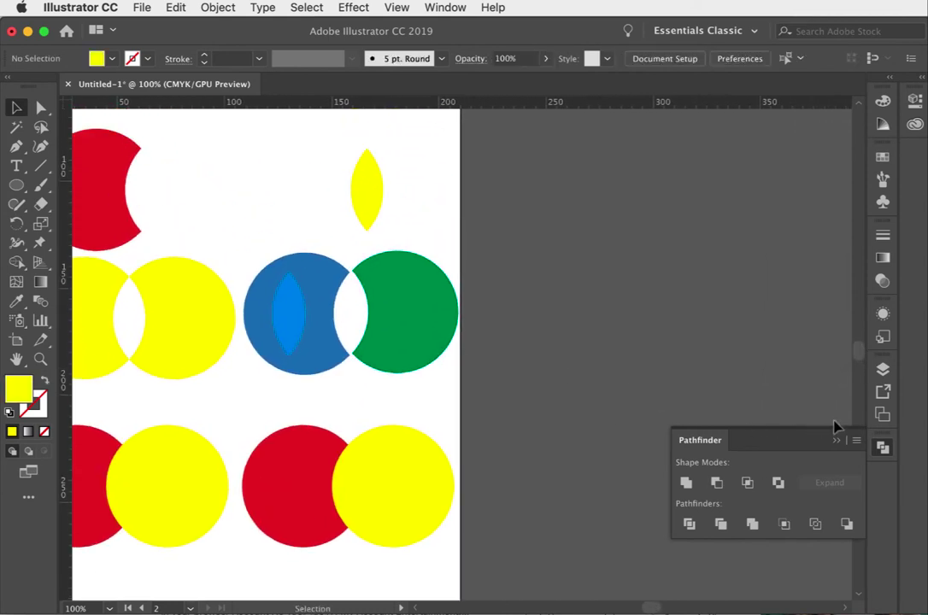
Step: Show Artboard 3 zoomed in to 150% with the Pen tool active
left_click(883, 414)
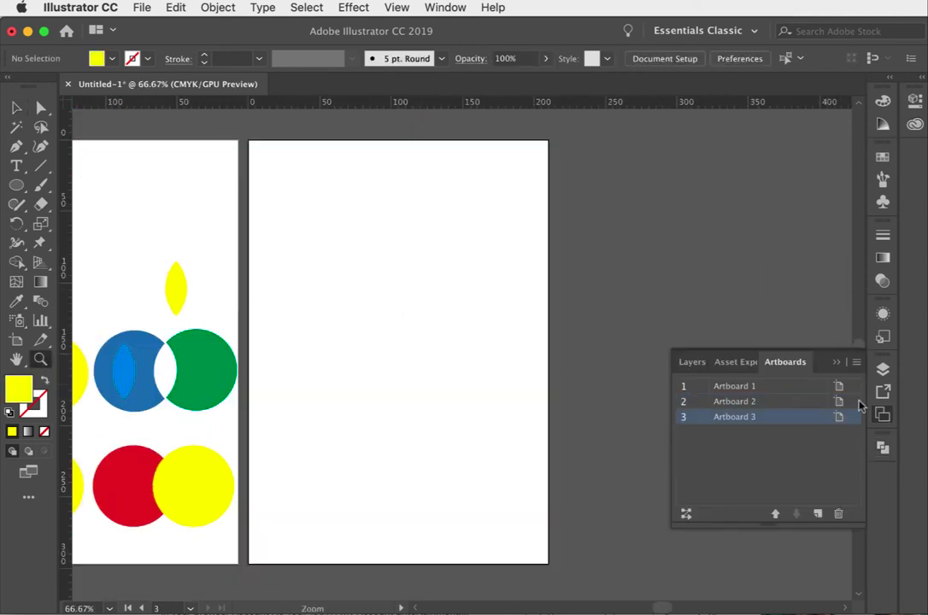
left_click(883, 414)
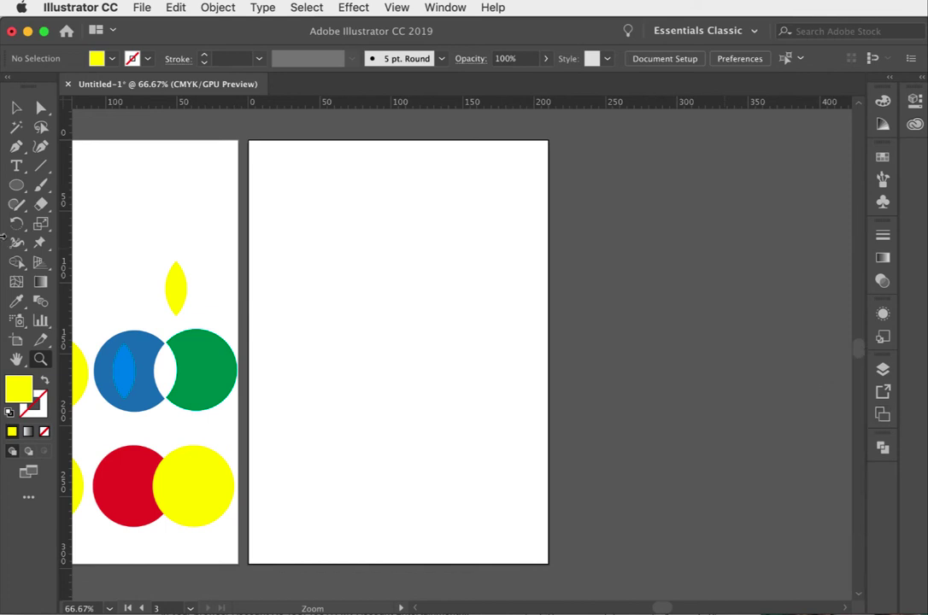
left_click(18, 147)
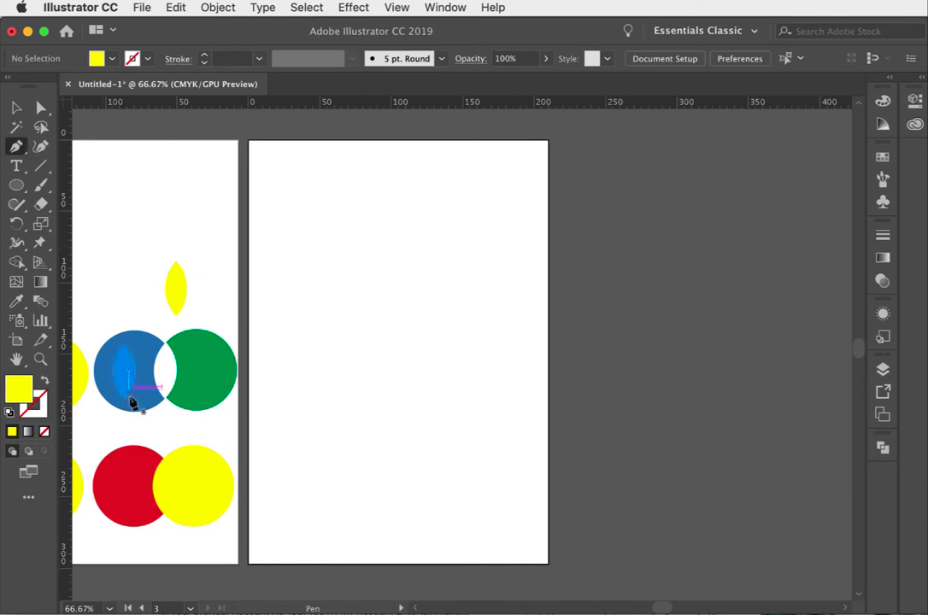
key("z")
left_click(433, 232)
left_click(311, 389)
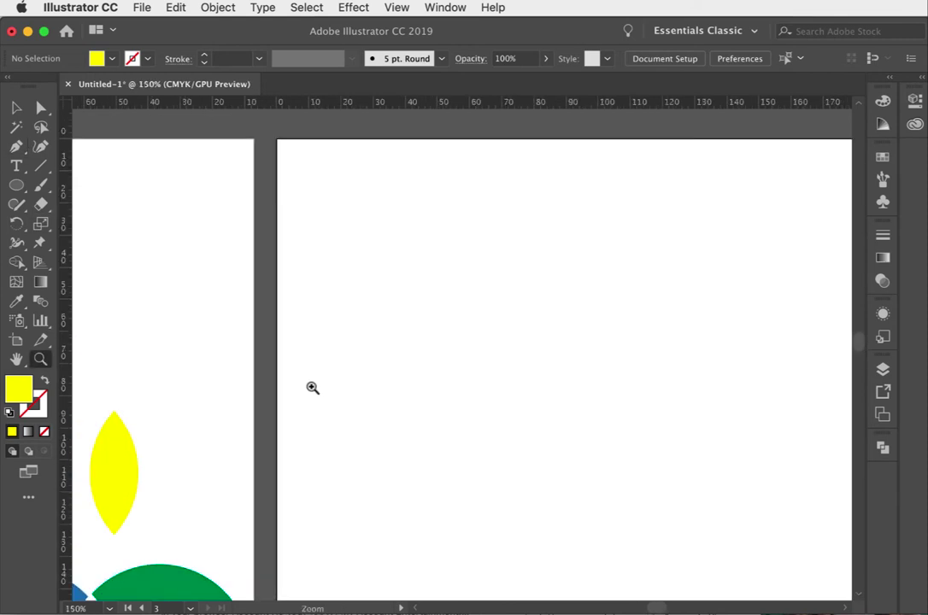
scroll(605, 333, "right", 5)
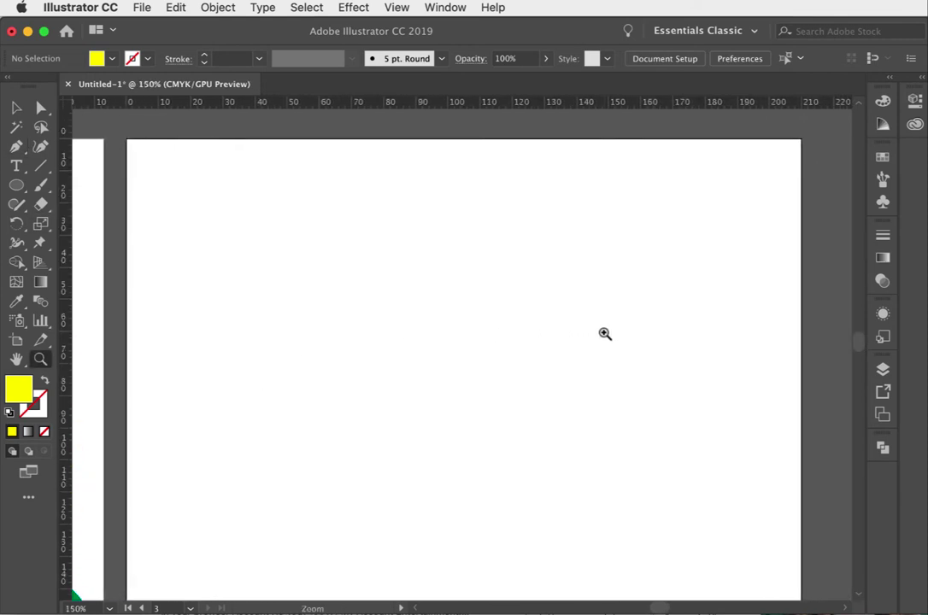
left_click(16, 147)
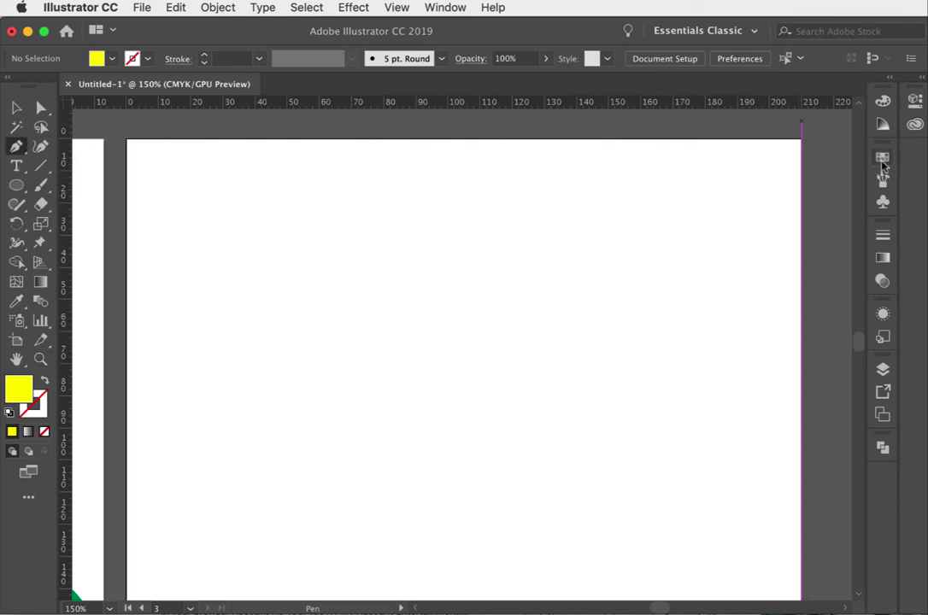
Step: Set a black stroke and swap fill and stroke so the fill is empty
left_click(883, 157)
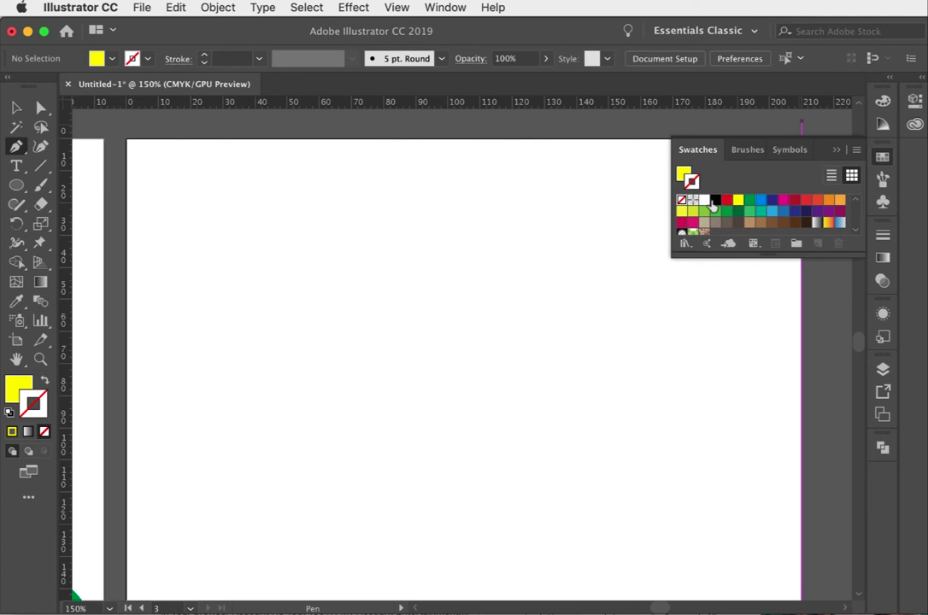
left_click_drag(715, 199, 690, 178)
key("x")
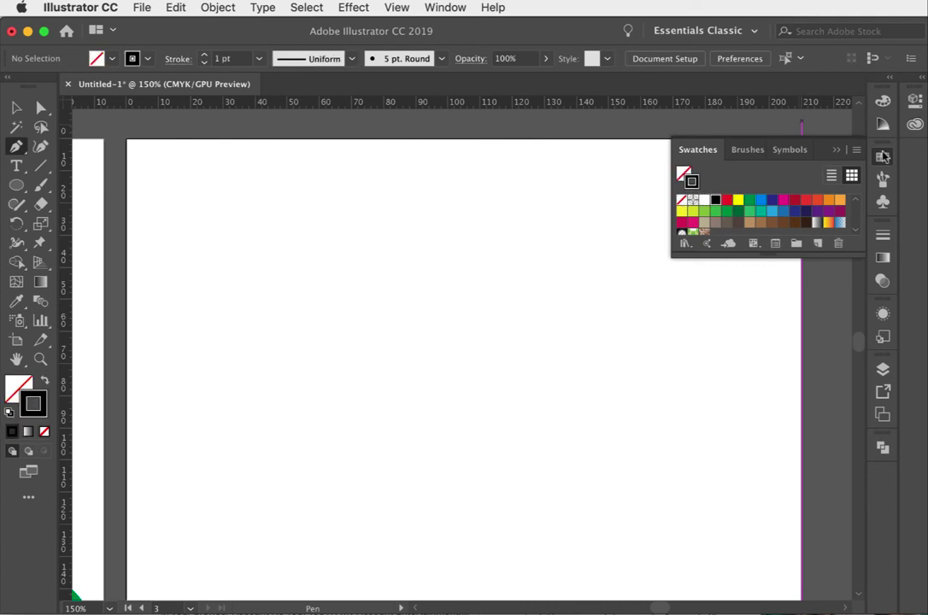
left_click(883, 158)
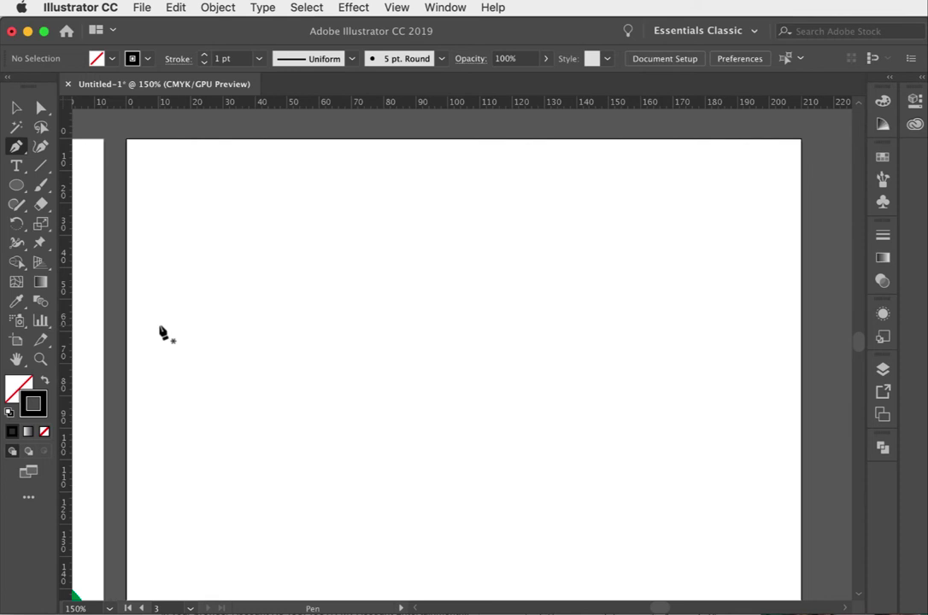
Step: Draw a closed straight-edged polygon with a three-peak zigzag top using the Pen tool
left_click(159, 325)
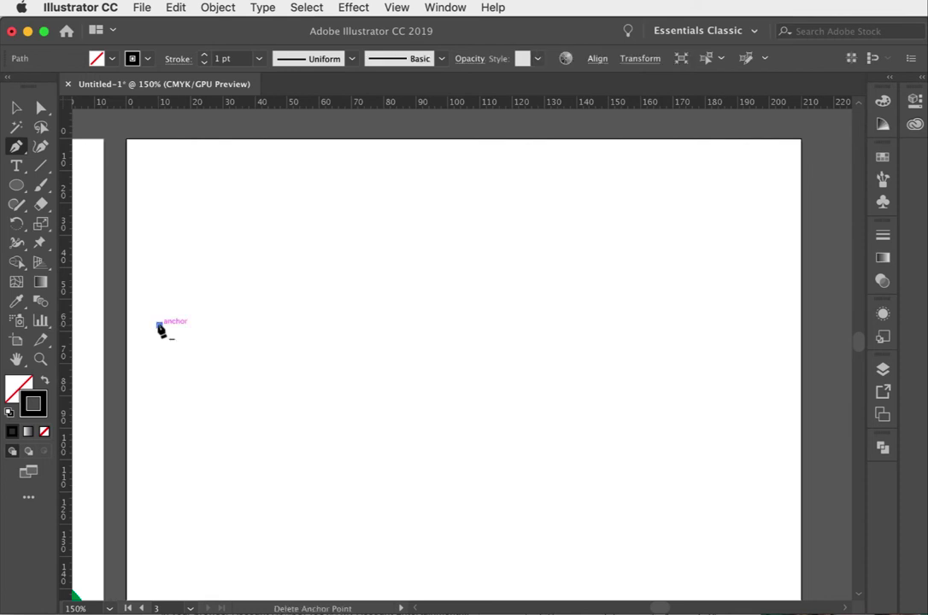
left_click(286, 209)
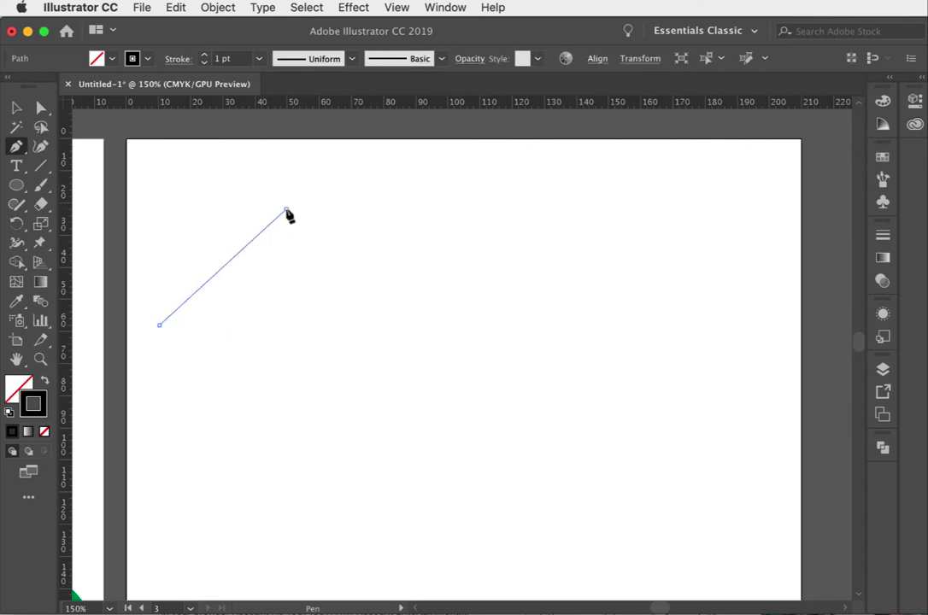
left_click(372, 306)
left_click(469, 210)
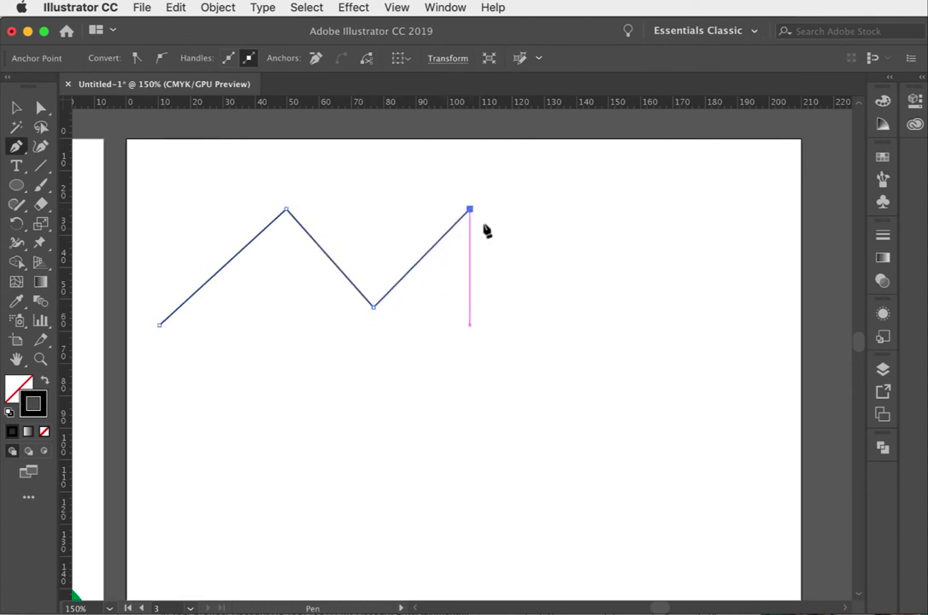
left_click(538, 305)
left_click(627, 210)
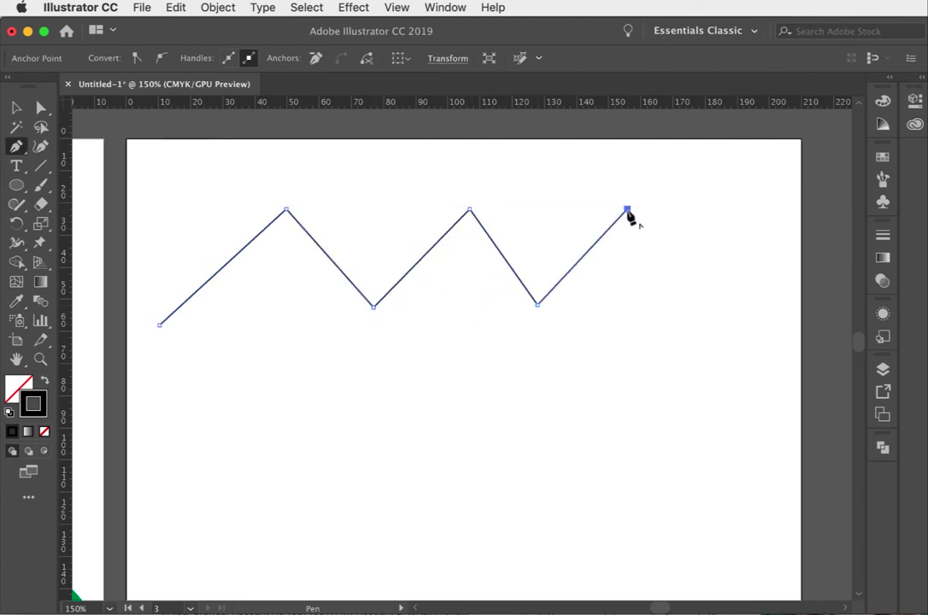
left_click(696, 348)
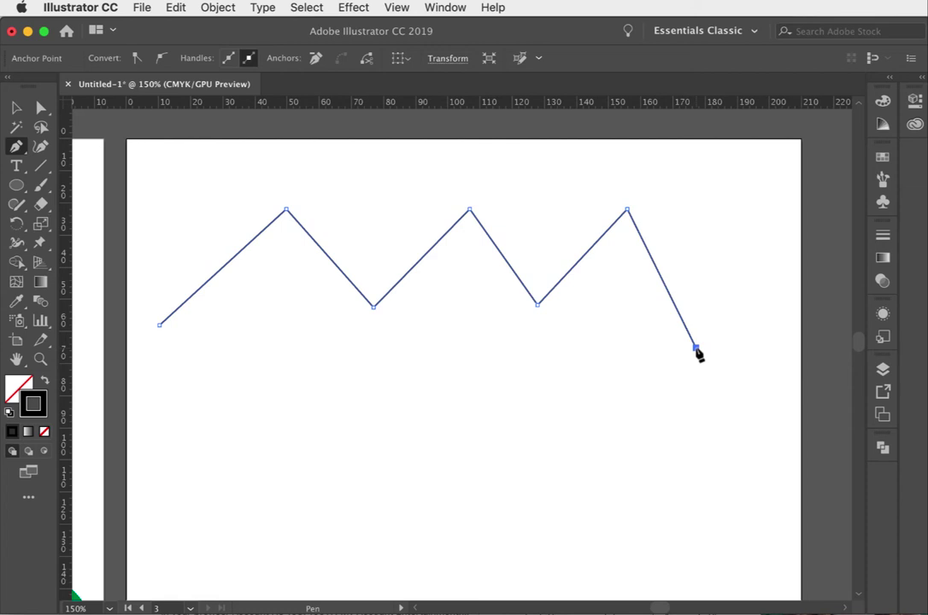
left_click(589, 464)
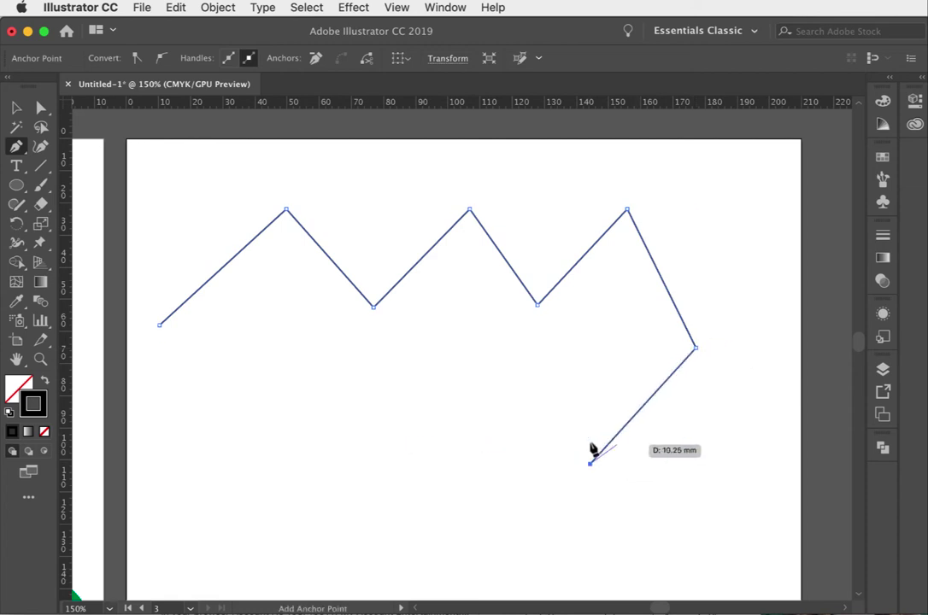
left_click(472, 425)
left_click(323, 423)
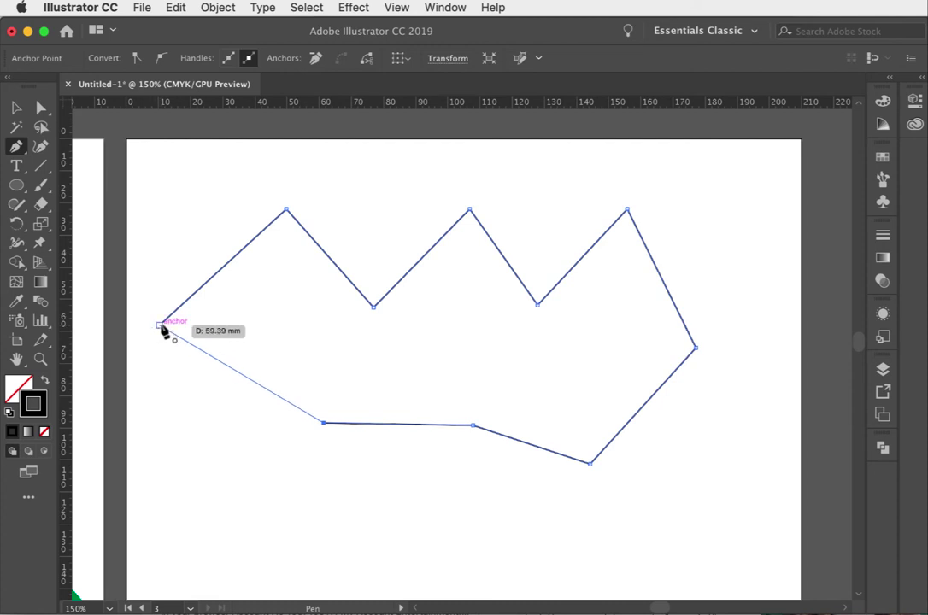
left_click(160, 326)
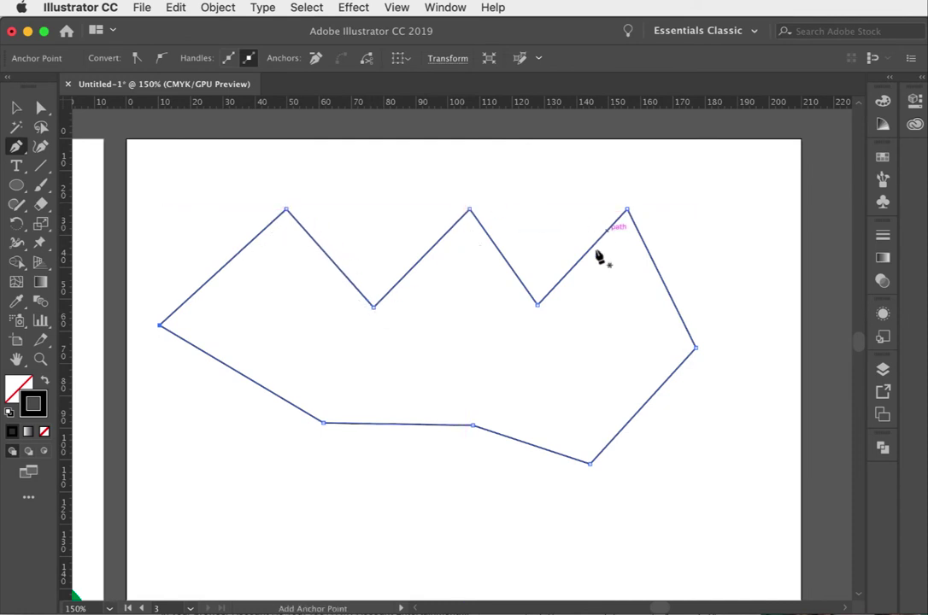
Step: Select the polygon, move it up and to the right, and deselect it
left_click(15, 108)
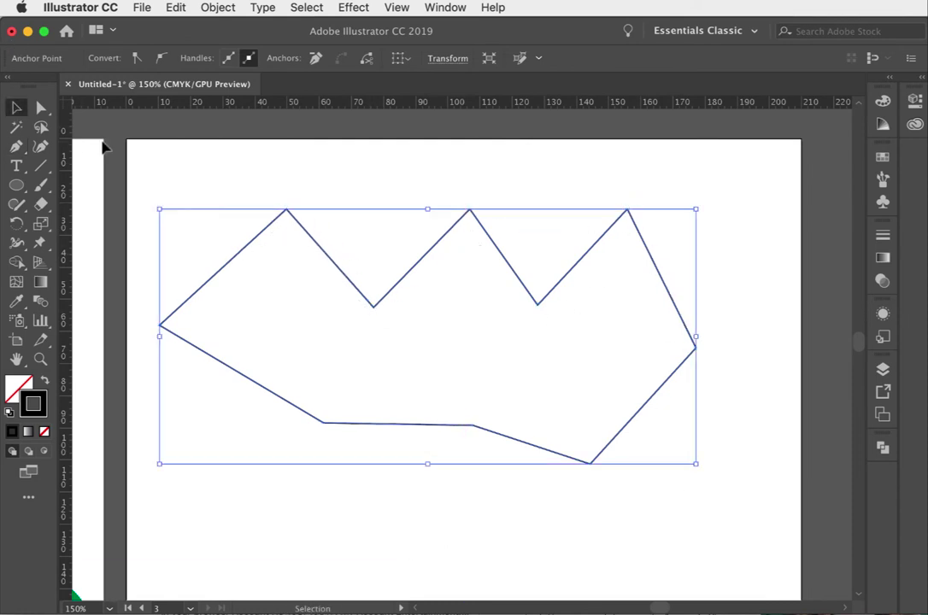
left_click(573, 203)
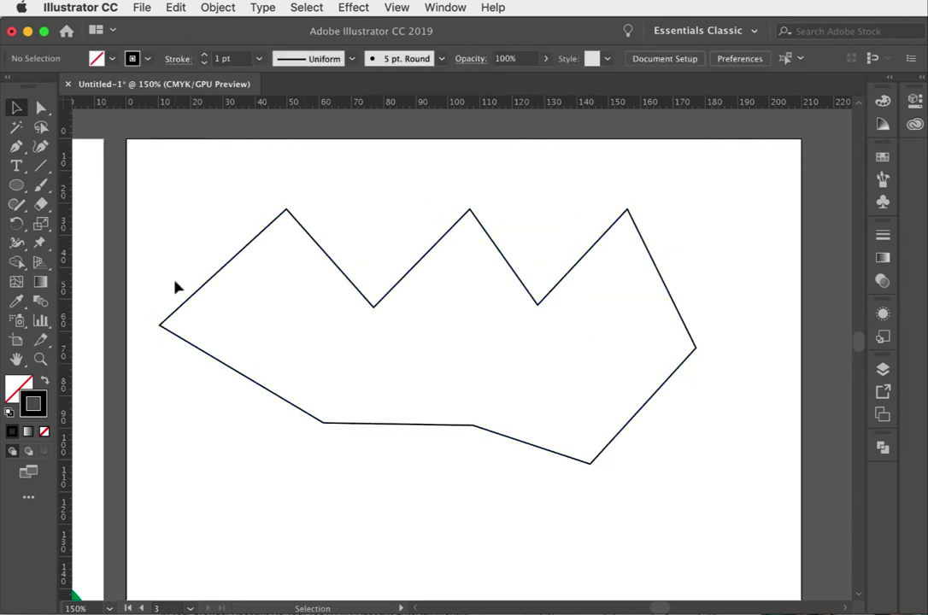
left_click_drag(205, 229, 270, 298)
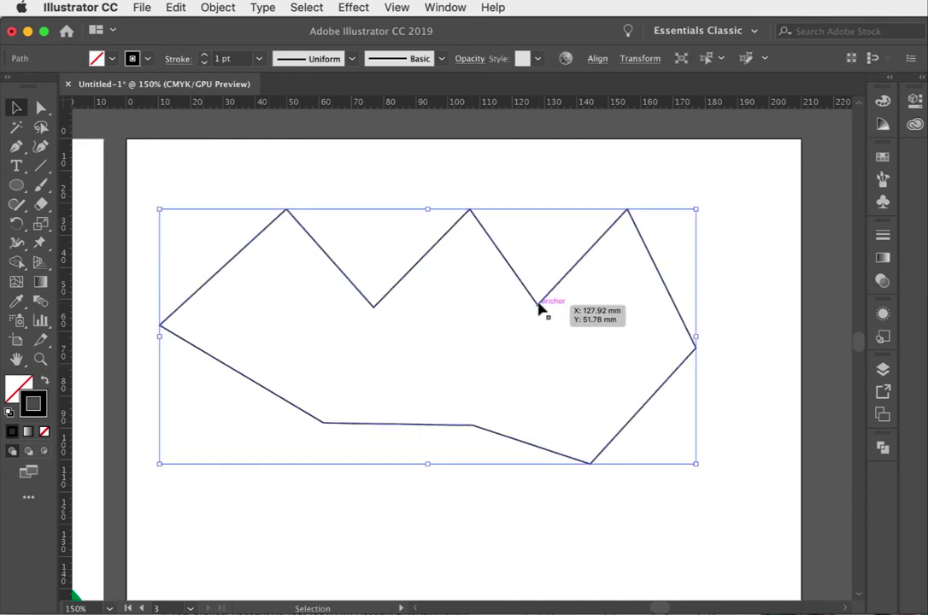
left_click_drag(538, 305, 557, 261)
left_click(638, 425)
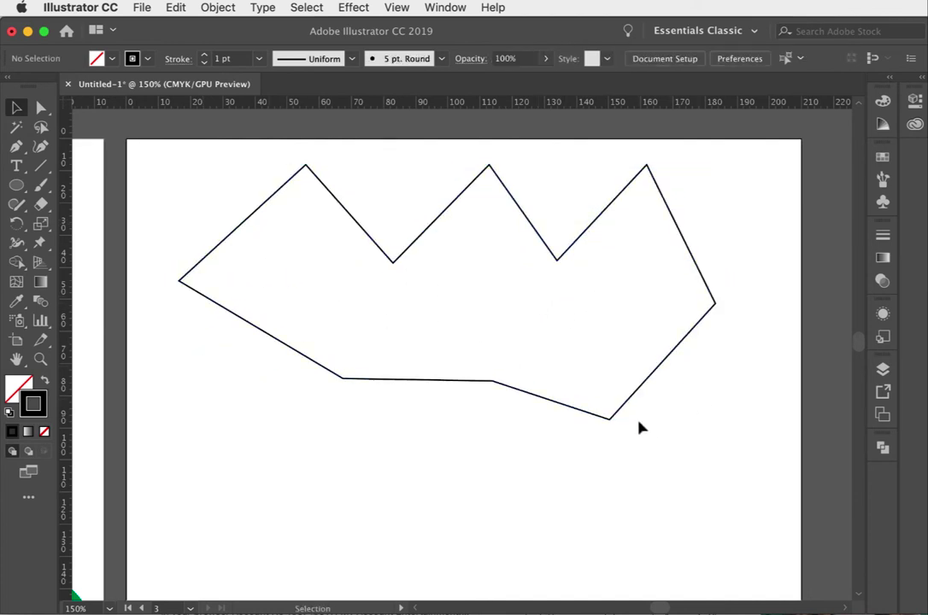
scroll(638, 425, "down", 3)
Step: Draw a smooth open two-hump wave with a trough between using Pen click-drags
left_click(16, 144)
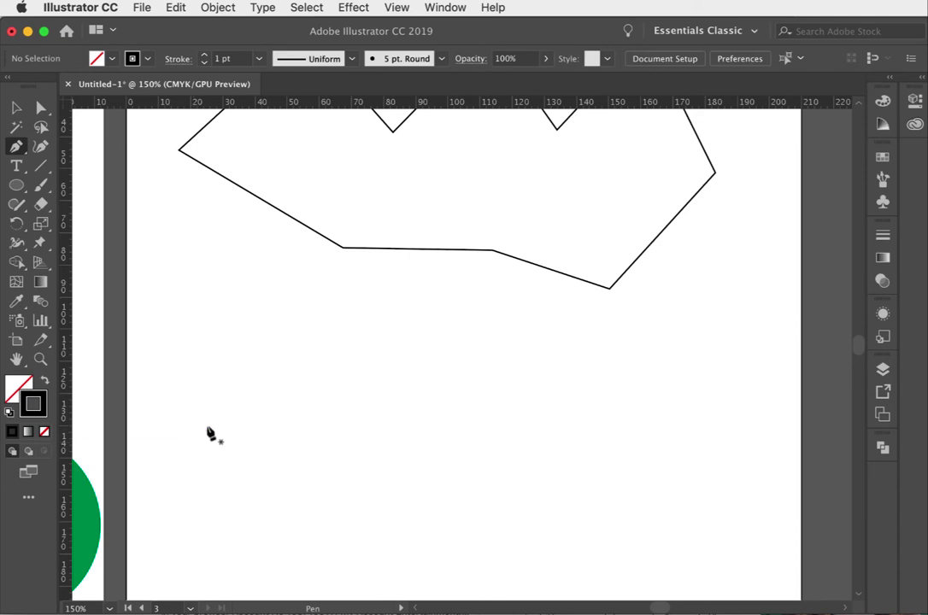
left_click_drag(198, 422, 199, 381)
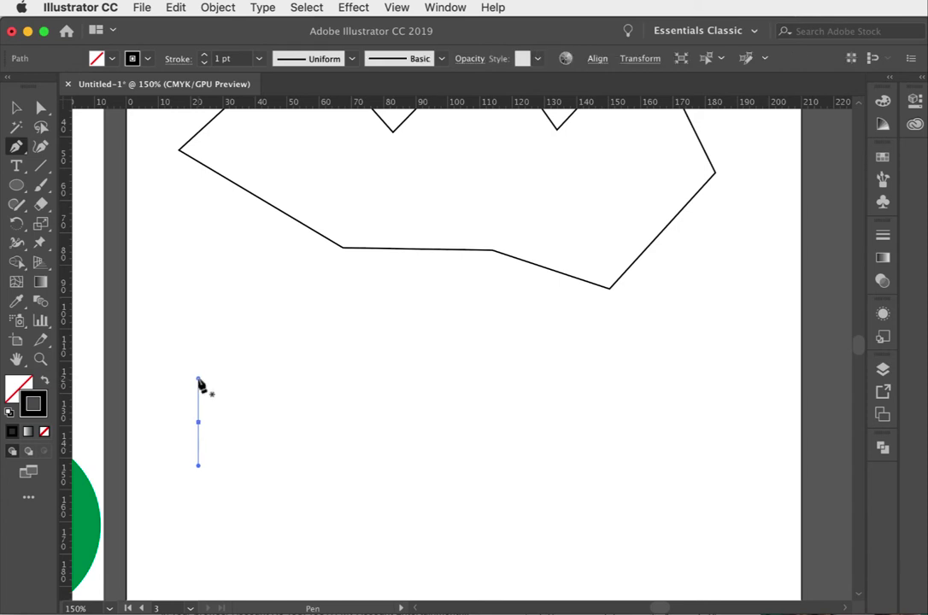
left_click(271, 351)
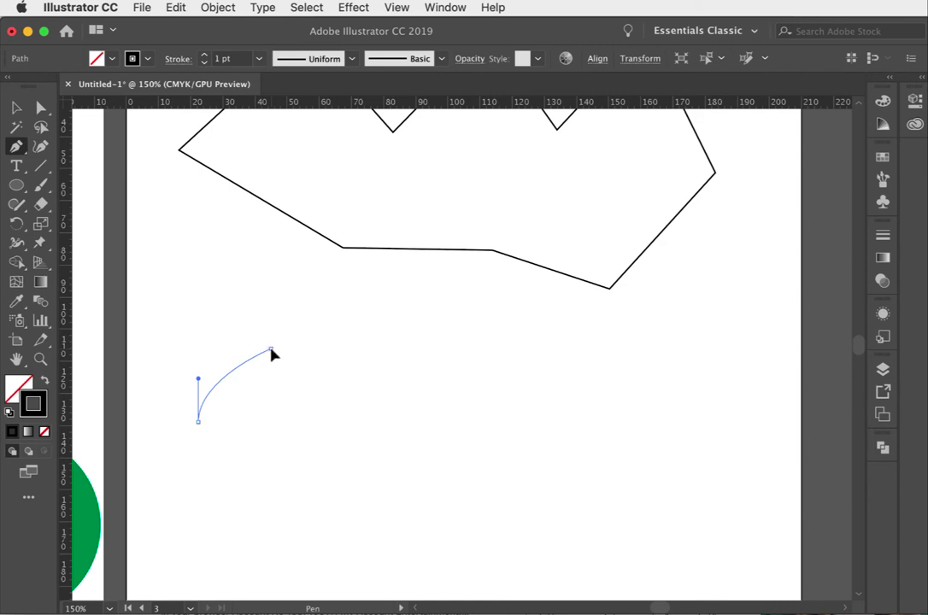
left_click_drag(271, 353, 310, 353)
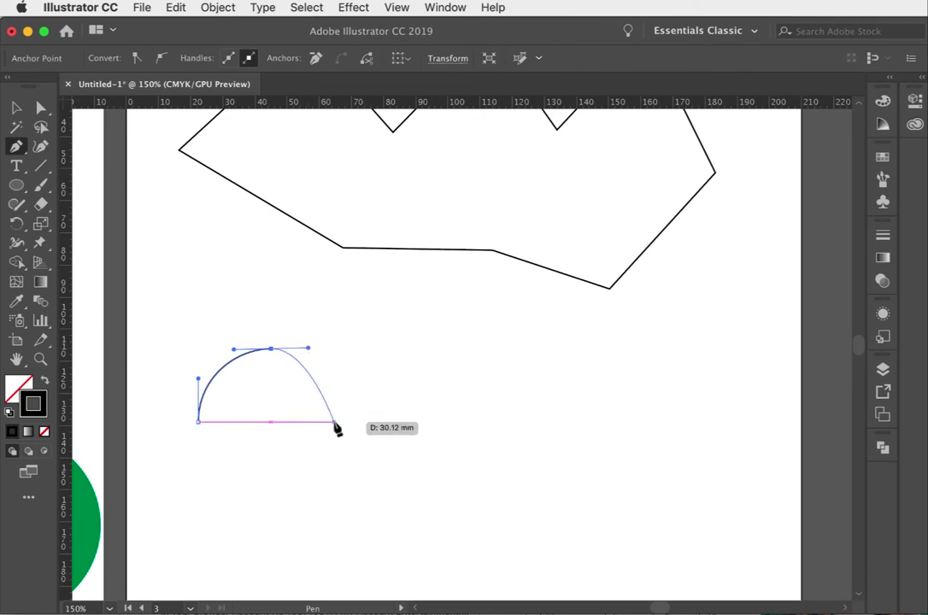
left_click_drag(334, 422, 334, 463)
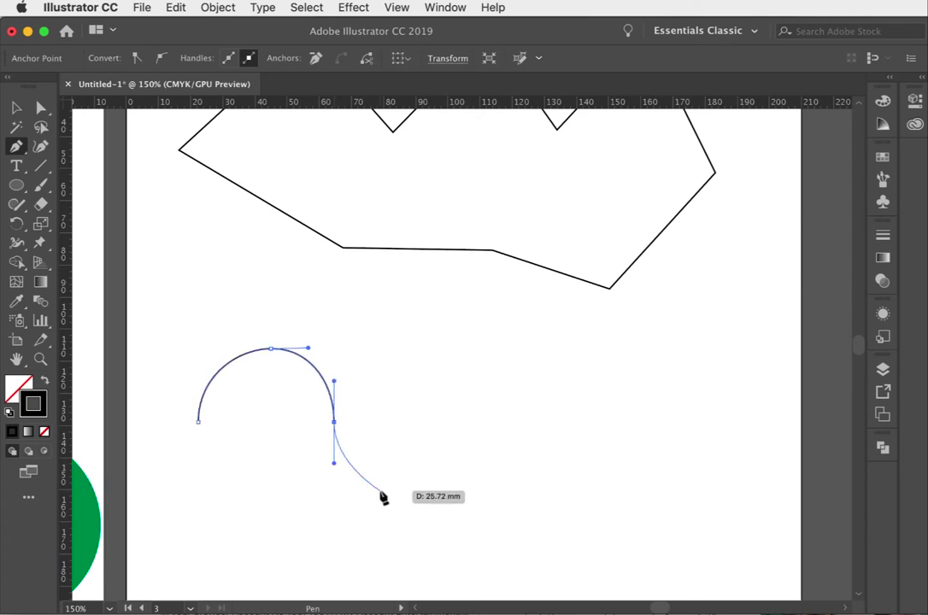
left_click_drag(405, 478, 449, 478)
left_click_drag(461, 411, 460, 373)
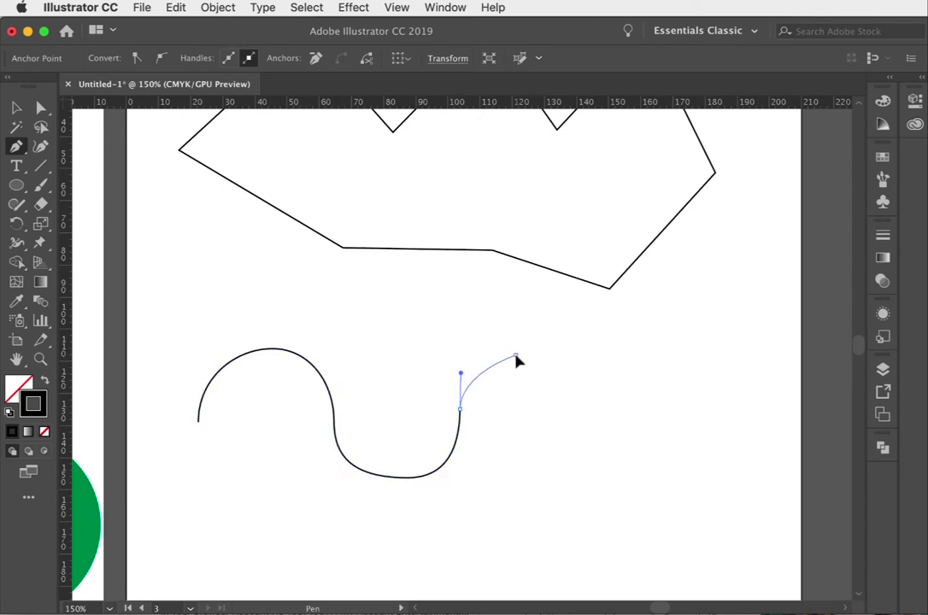
left_click_drag(516, 355, 563, 354)
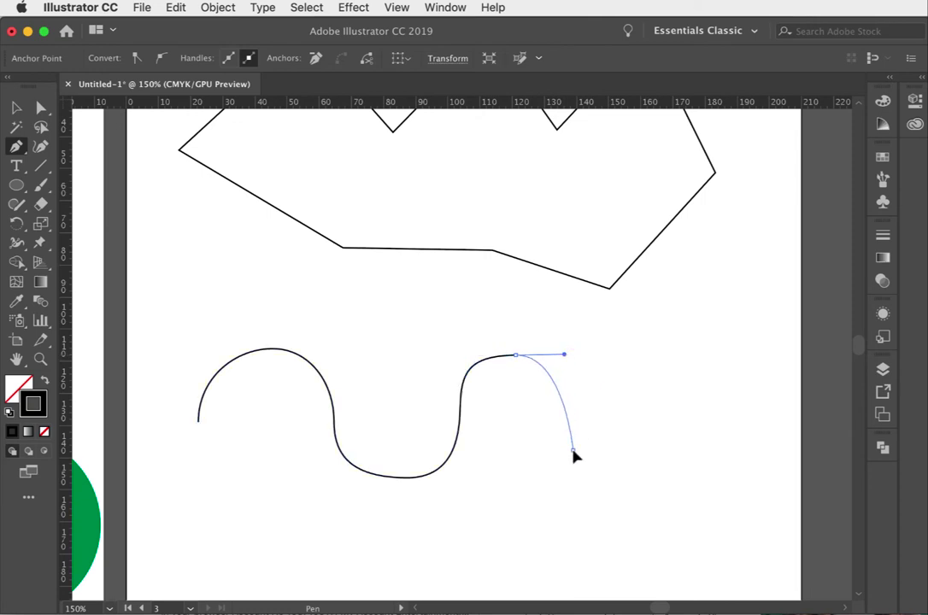
left_click_drag(572, 450, 599, 483)
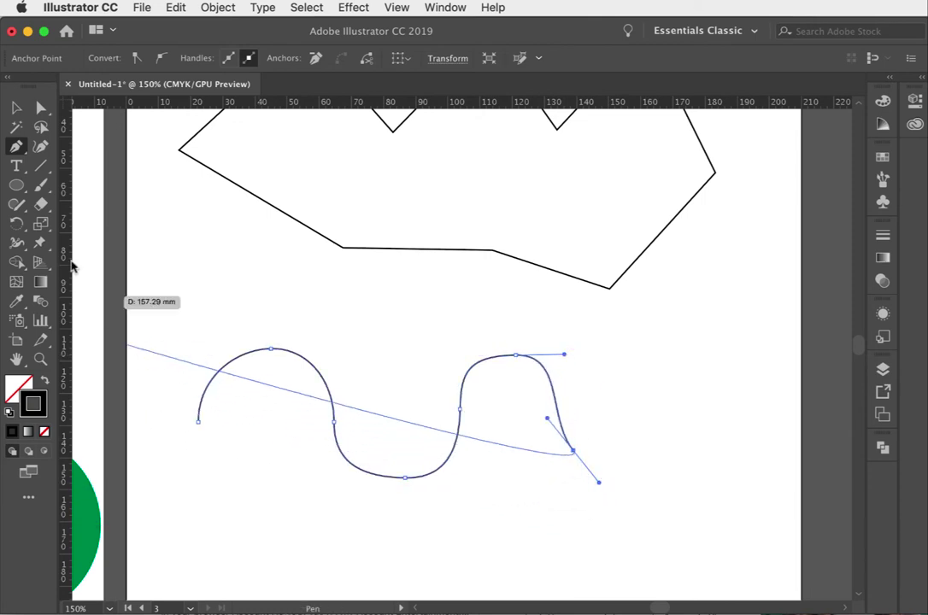
Step: Move the wavy line up and left toward the polygon and deselect it
left_click(16, 108)
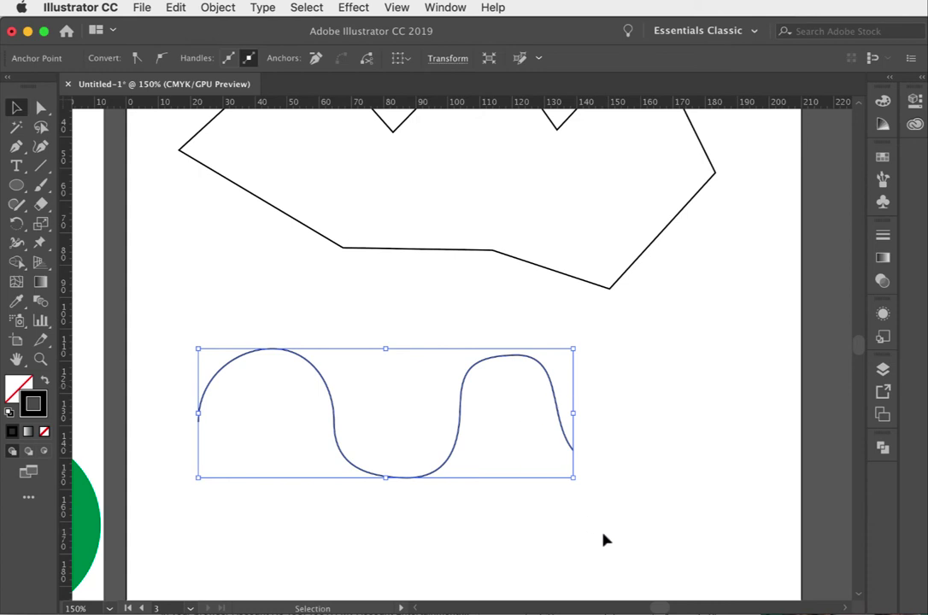
left_click_drag(435, 469, 400, 396)
left_click(489, 481)
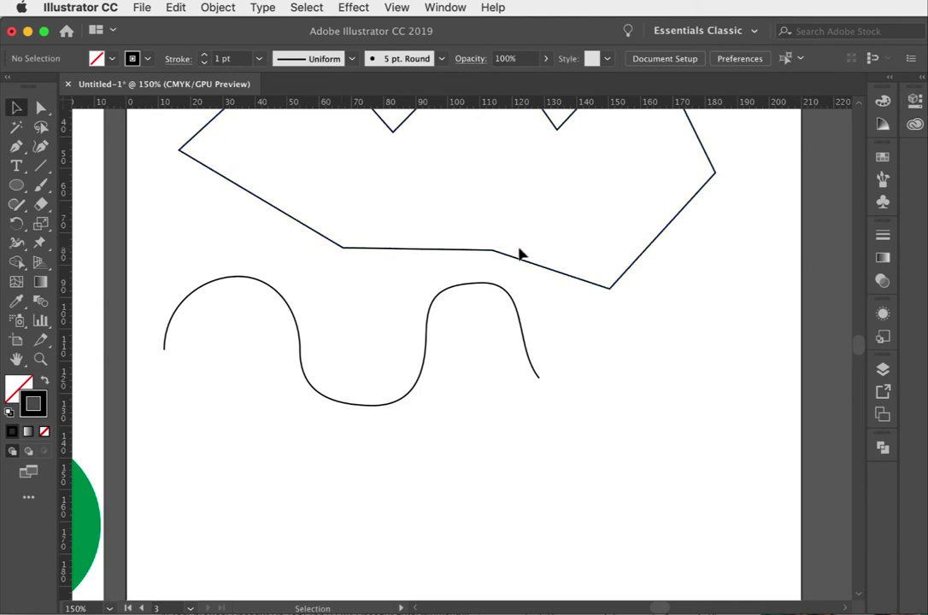
left_click(15, 147)
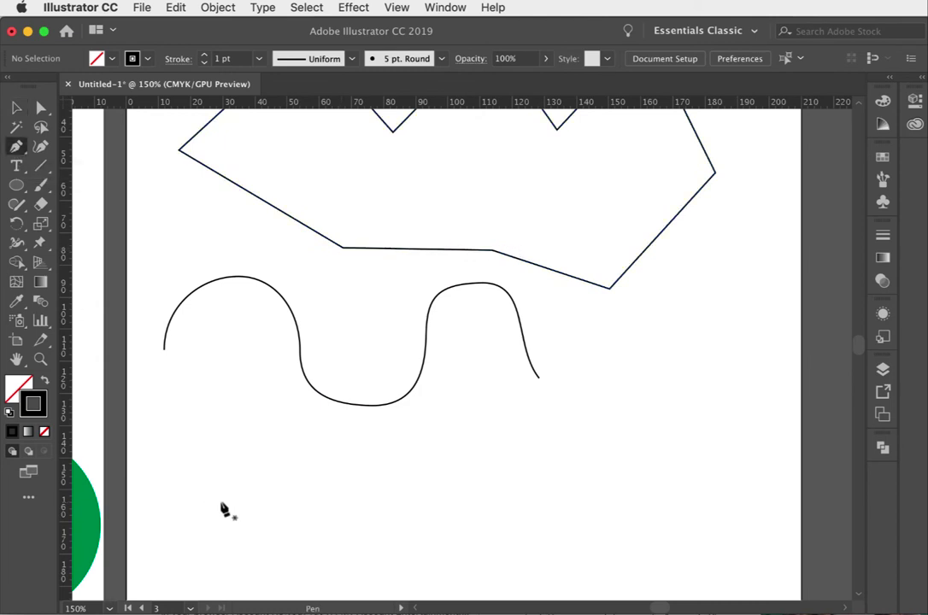
Step: Draw a rounded arch followed by a flat straight stretch along the baseline
left_click_drag(220, 505, 336, 434)
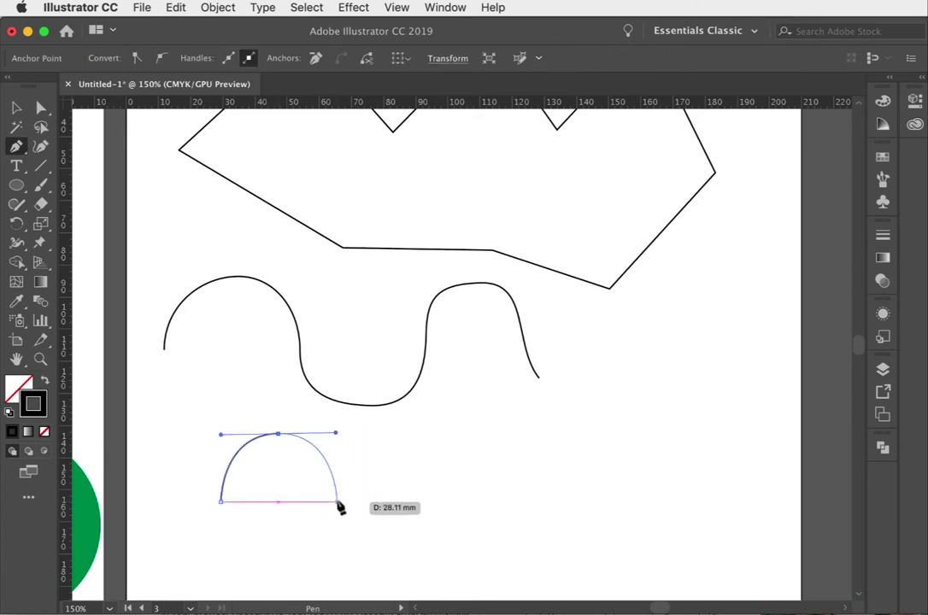
left_click(338, 503)
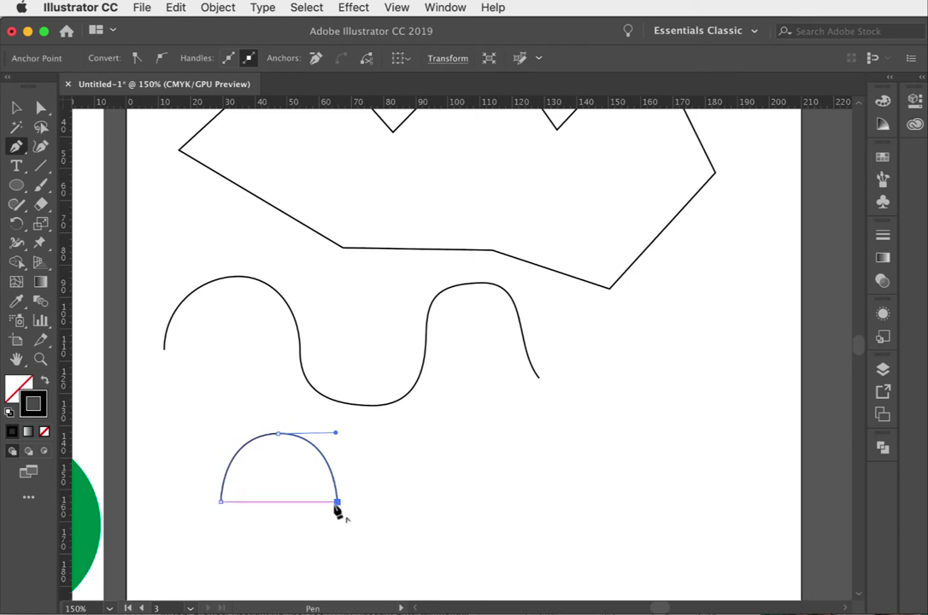
left_click_drag(338, 507, 427, 503)
left_click(427, 503)
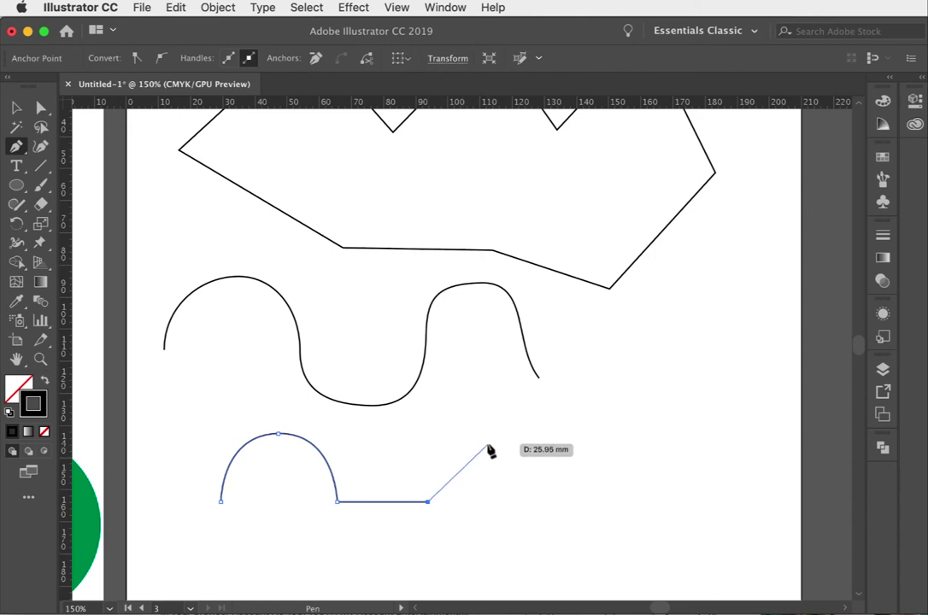
Step: Continue the path with three pointed crescent waves using broken handles, then finish it
left_click_drag(480, 434, 446, 476)
key("alt")
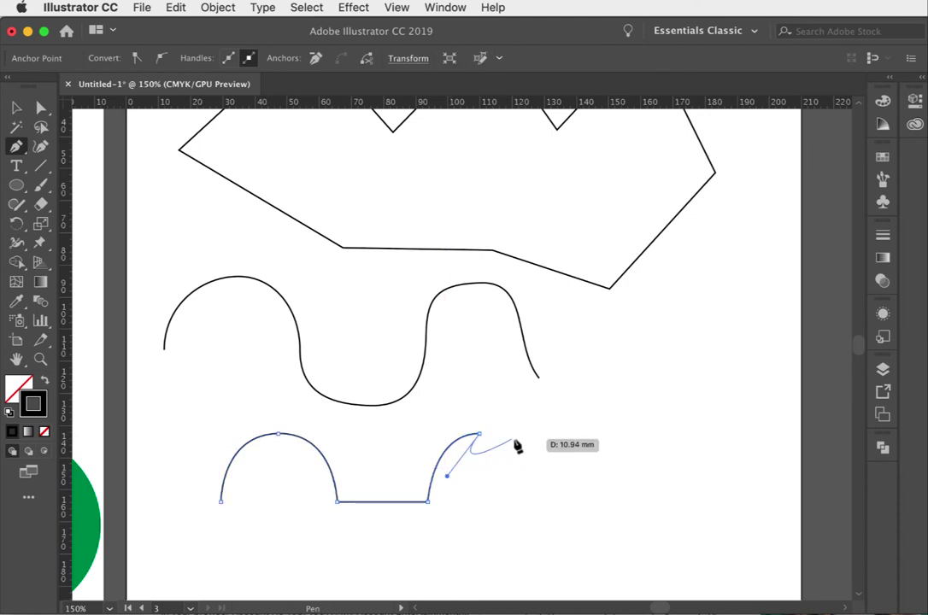
left_click(477, 500)
left_click_drag(536, 435, 596, 435)
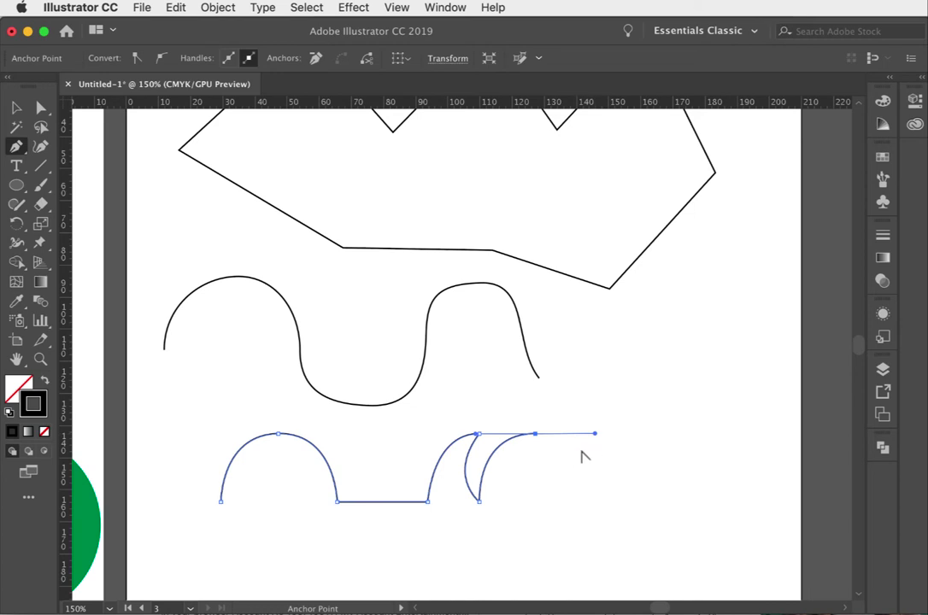
left_click_drag(596, 438, 571, 460)
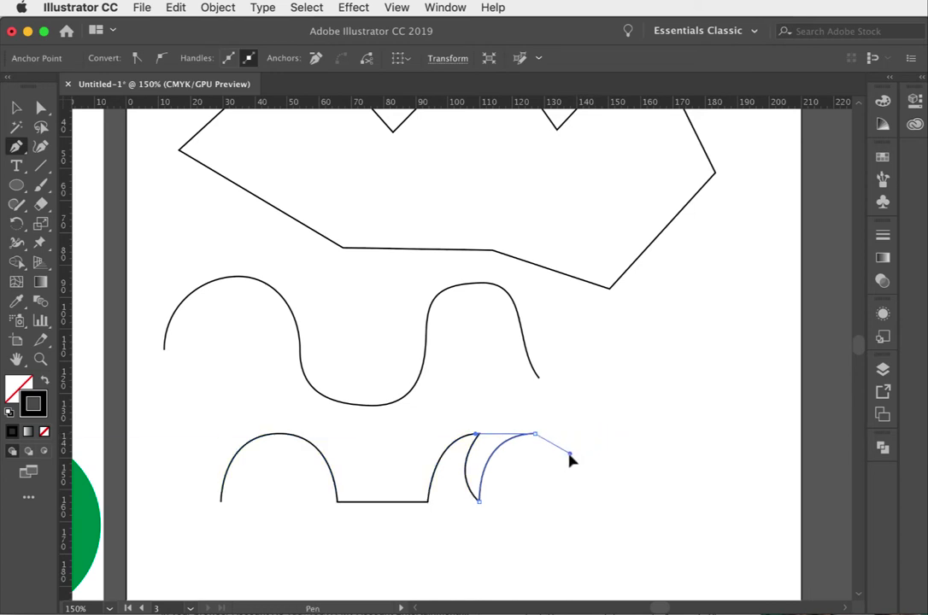
left_click_drag(507, 463, 506, 460)
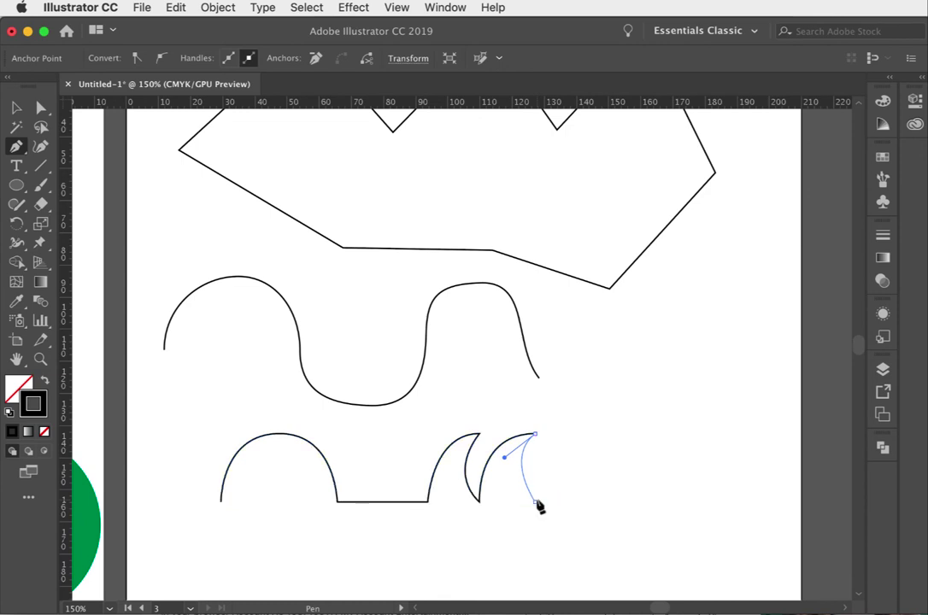
left_click(536, 503)
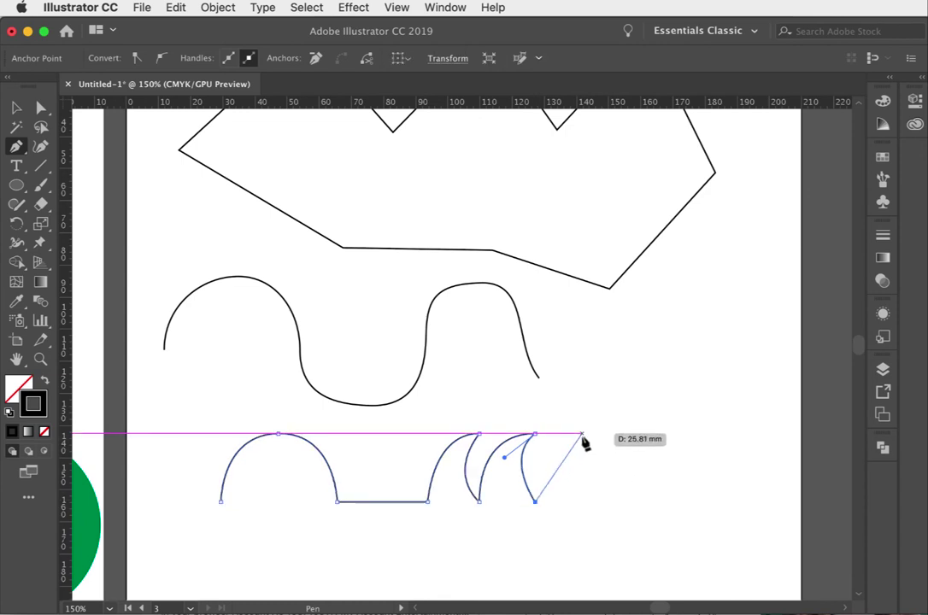
left_click_drag(538, 435, 633, 434)
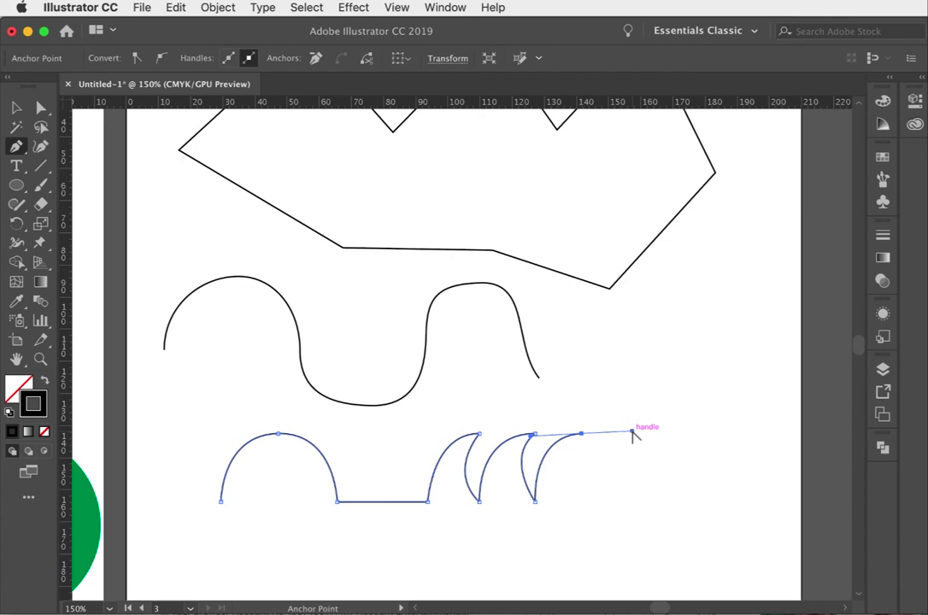
left_click_drag(633, 435, 556, 470)
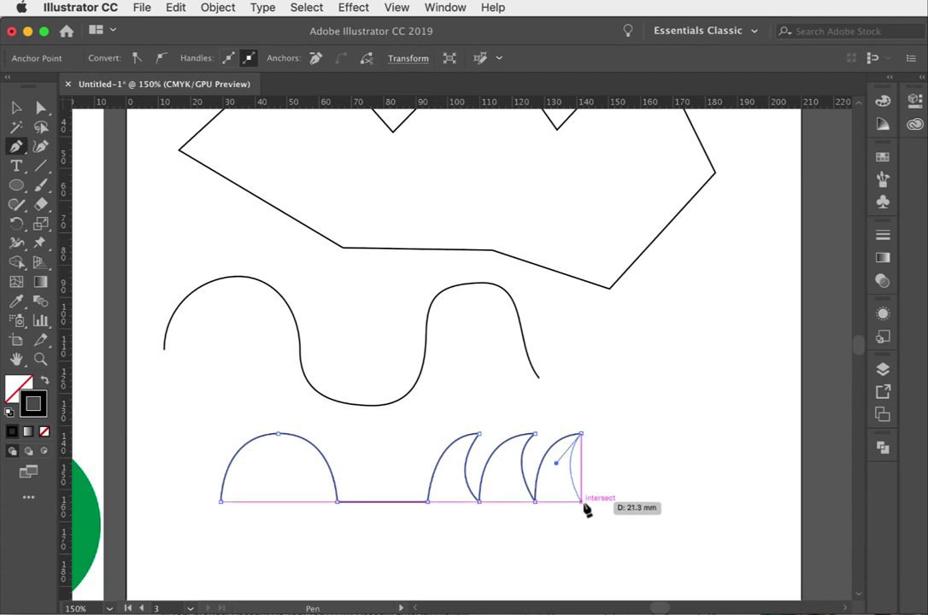
left_click(584, 502)
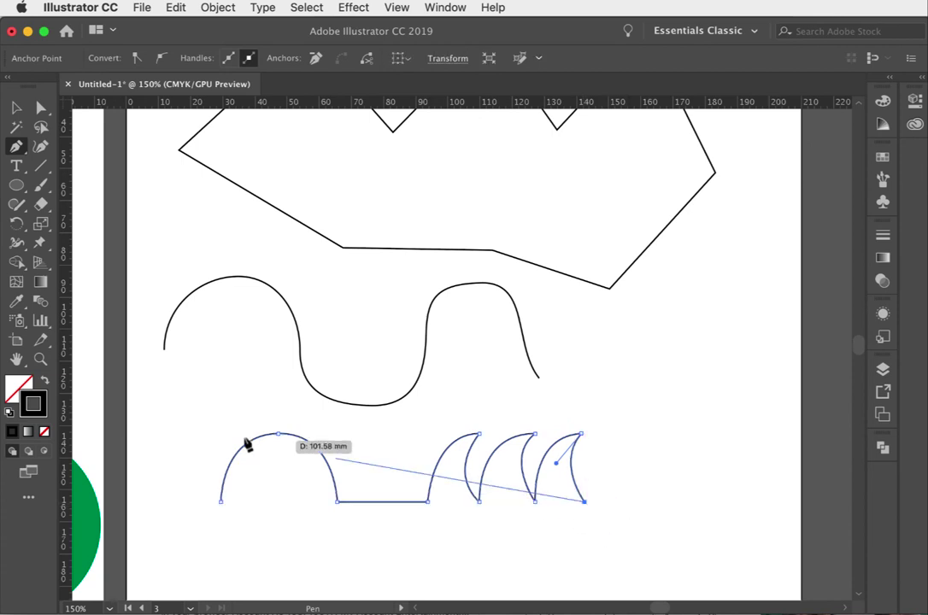
left_click(15, 108)
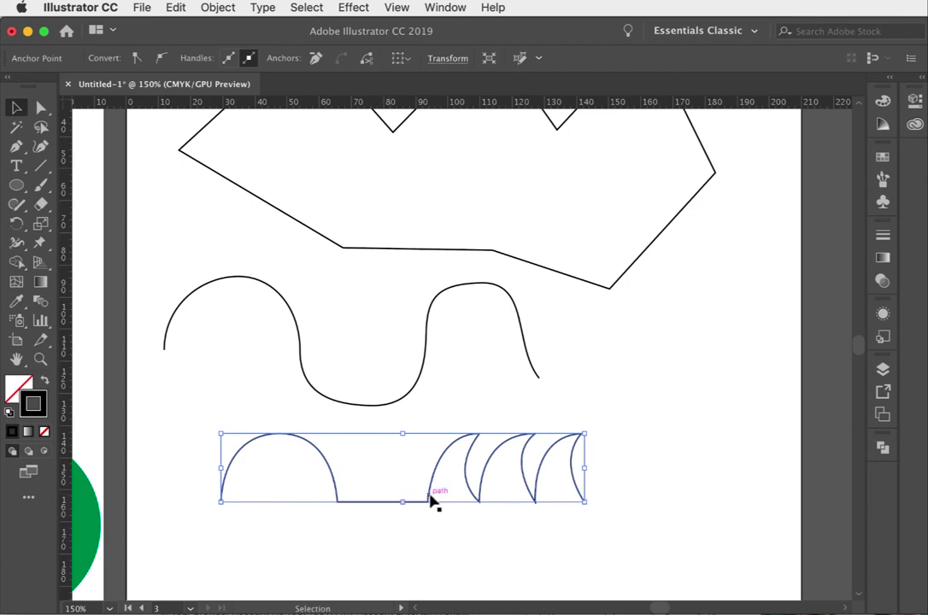
left_click_drag(431, 501, 388, 484)
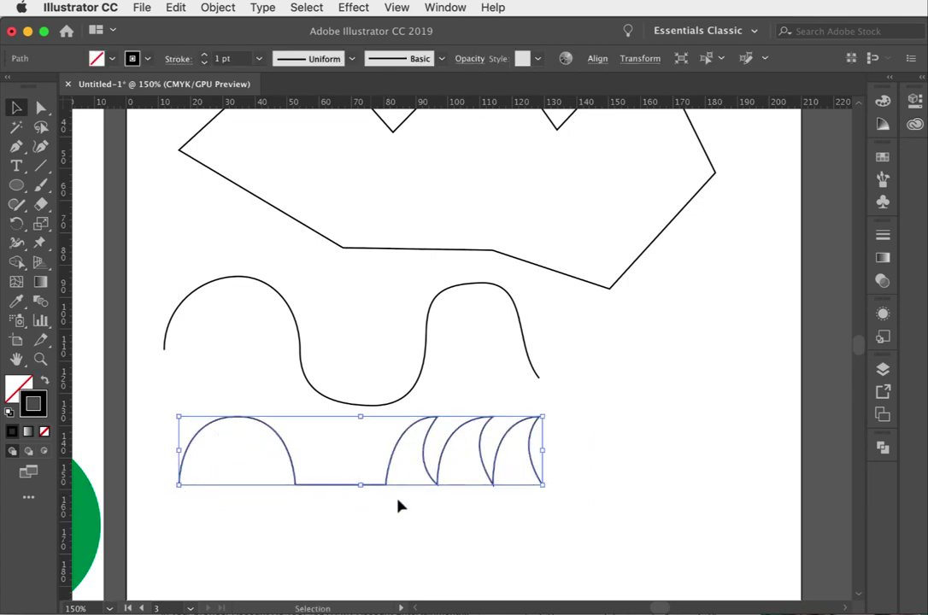
left_click(615, 507)
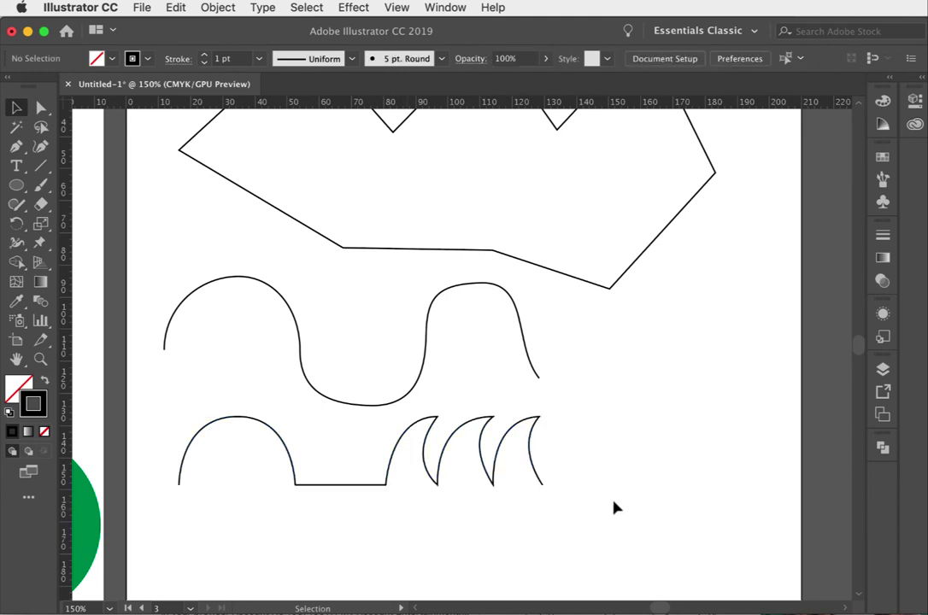
scroll(602, 478, "right", 2)
scroll(602, 479, "down", 2)
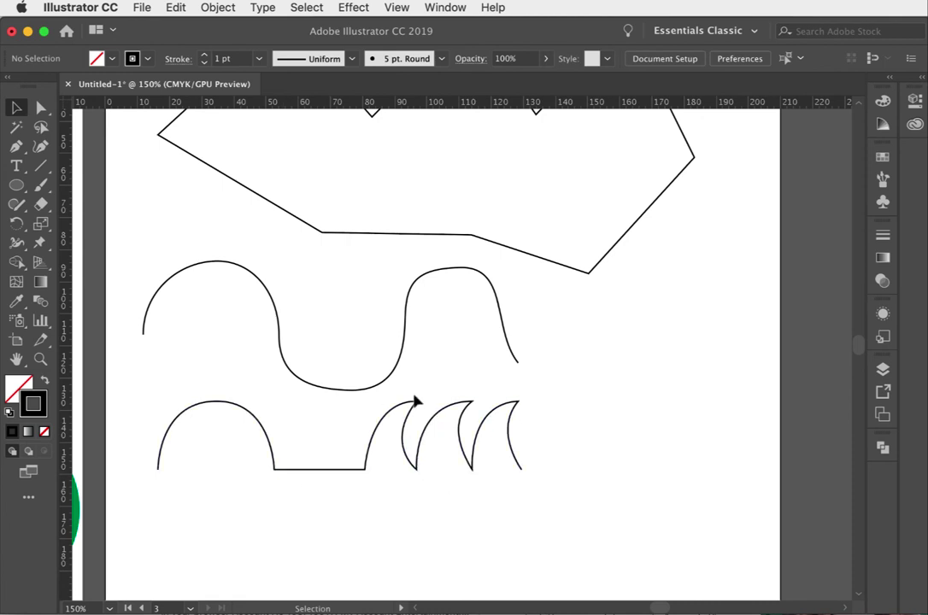
scroll(409, 448, "left", 2)
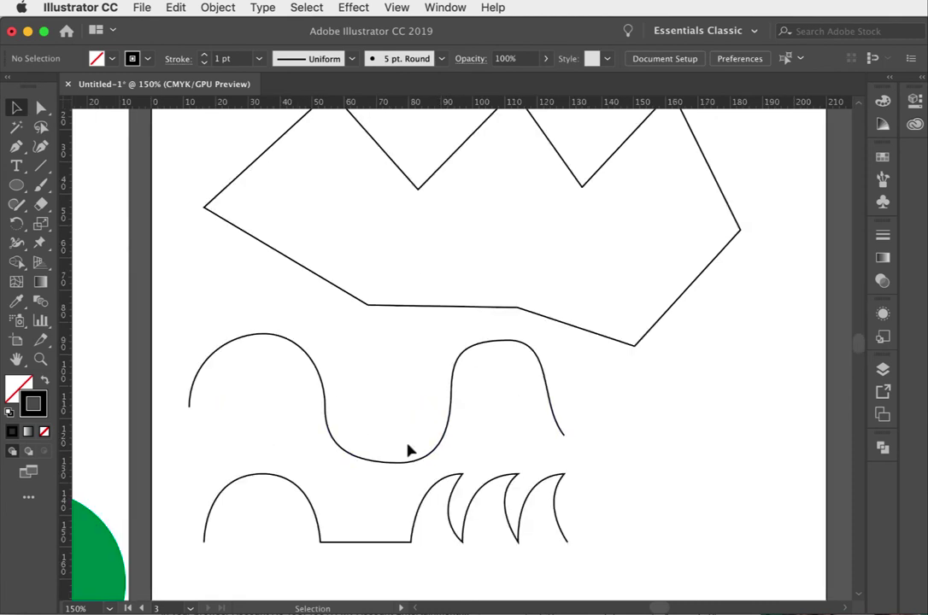
scroll(408, 448, "down", 5)
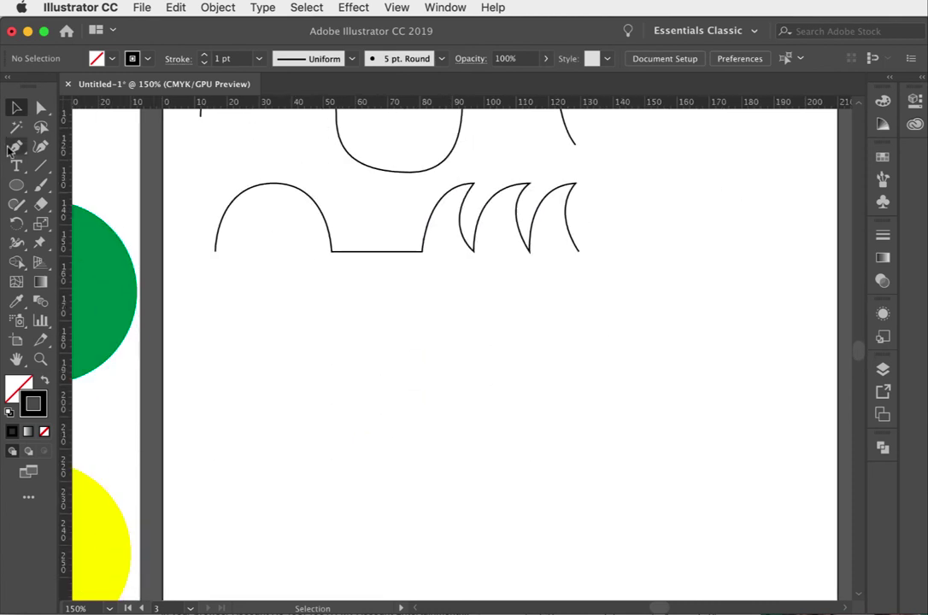
Step: With the Pen tool, draw a six-anchor curved blob below the wave and close it at its starting point
left_click(17, 149)
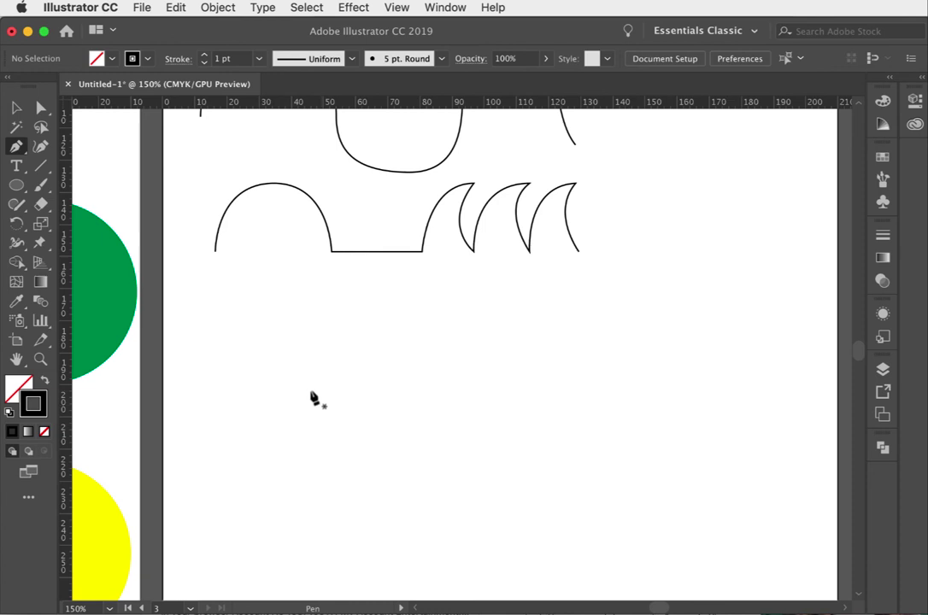
left_click_drag(316, 370, 313, 349)
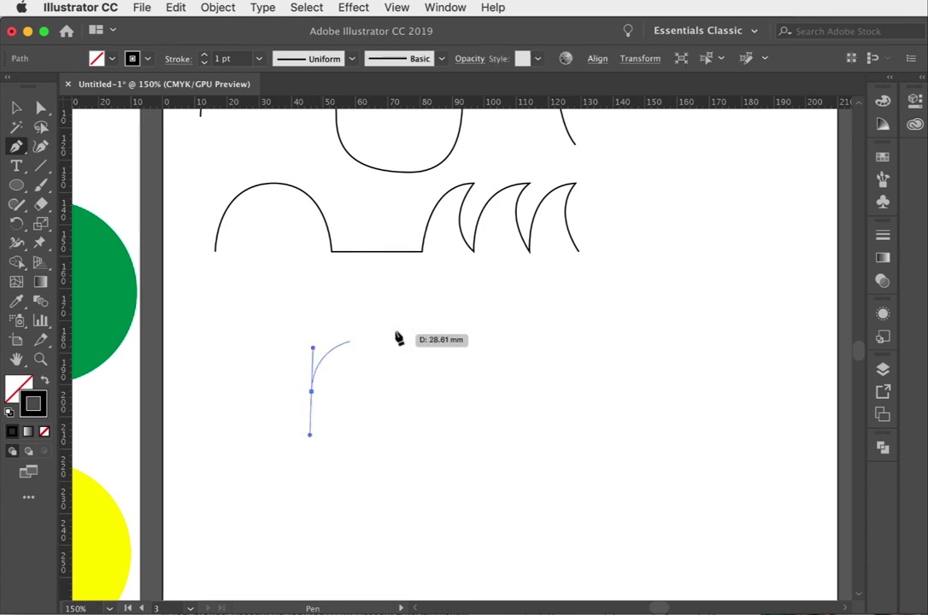
left_click_drag(430, 322, 502, 323)
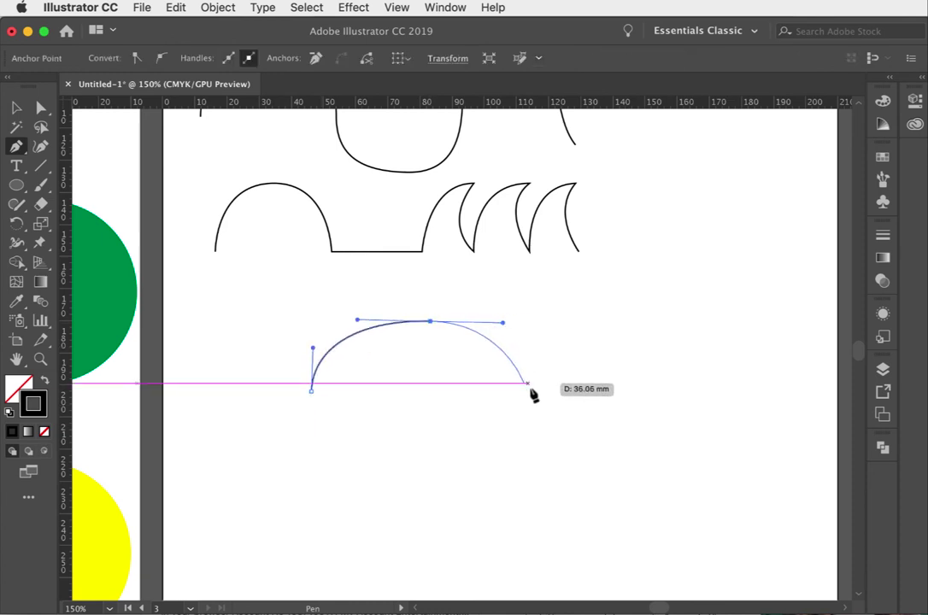
left_click_drag(547, 395, 613, 411)
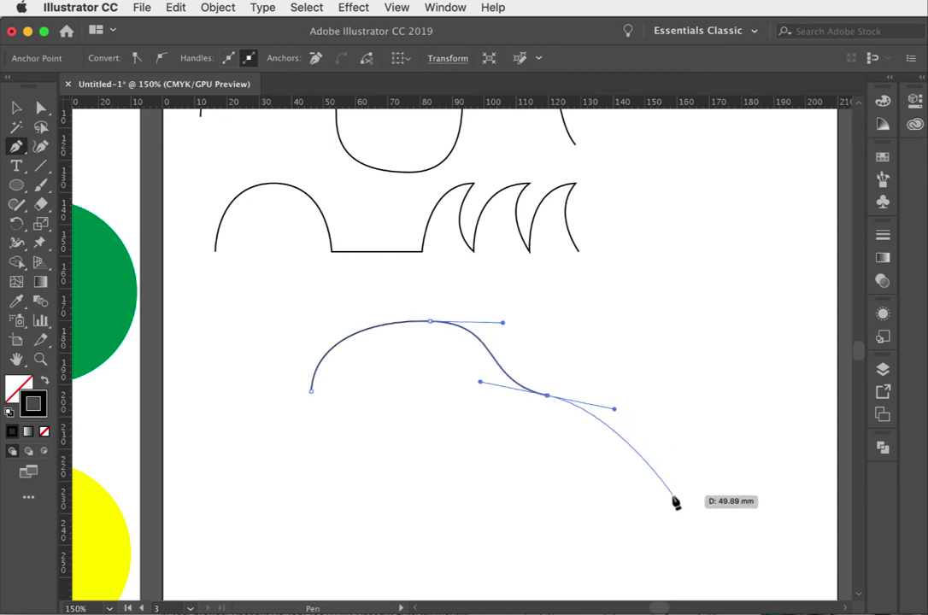
left_click_drag(672, 500, 647, 561)
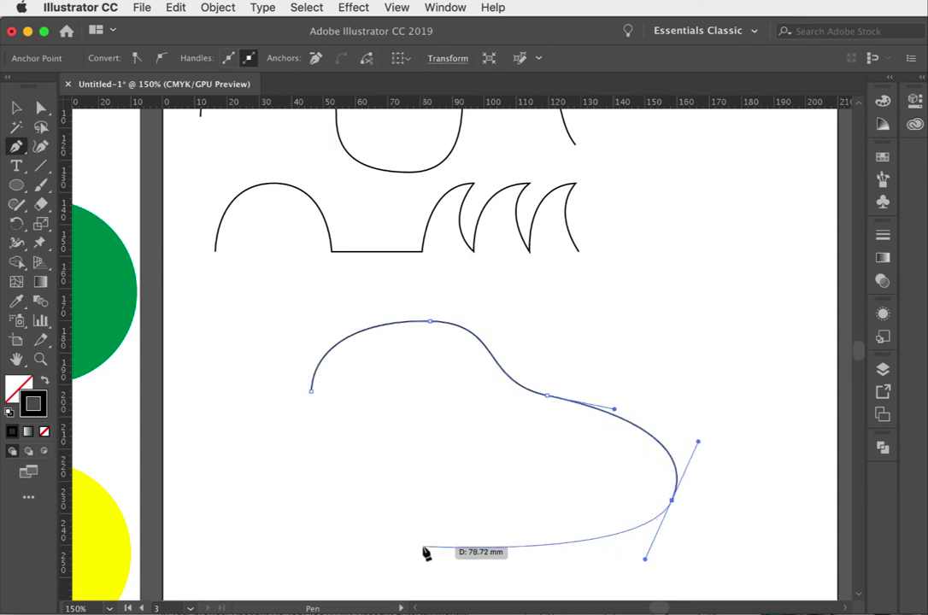
left_click_drag(422, 546, 367, 524)
left_click_drag(311, 462, 294, 422)
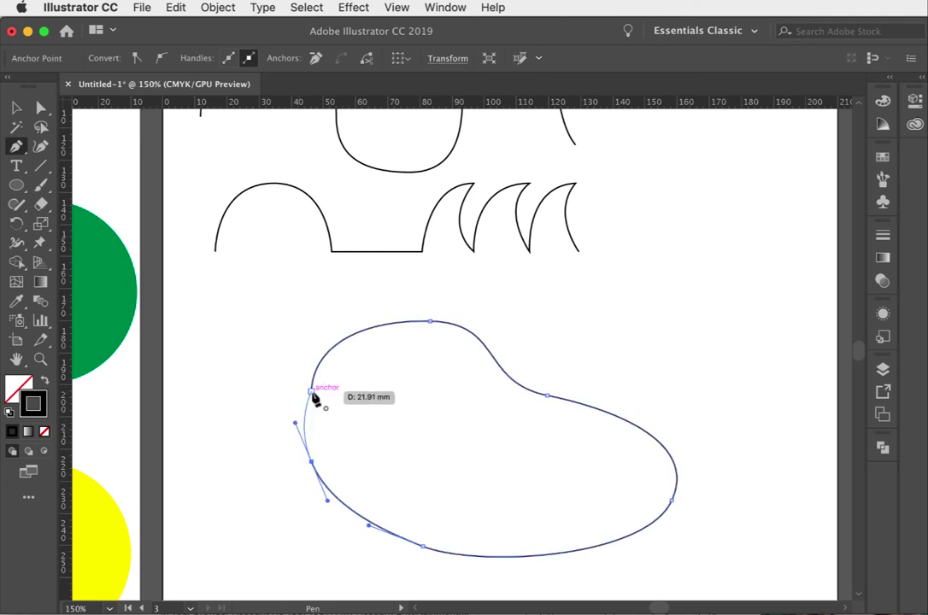
left_click(311, 392)
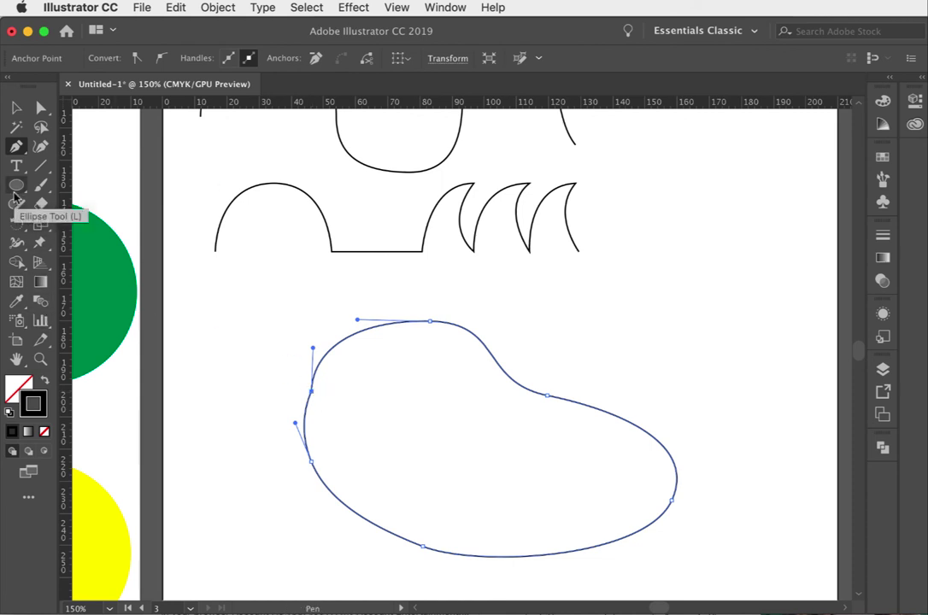
Step: Using Direct Selection, dent the blob's upper right edge inward and push its left side outward
left_click(41, 109)
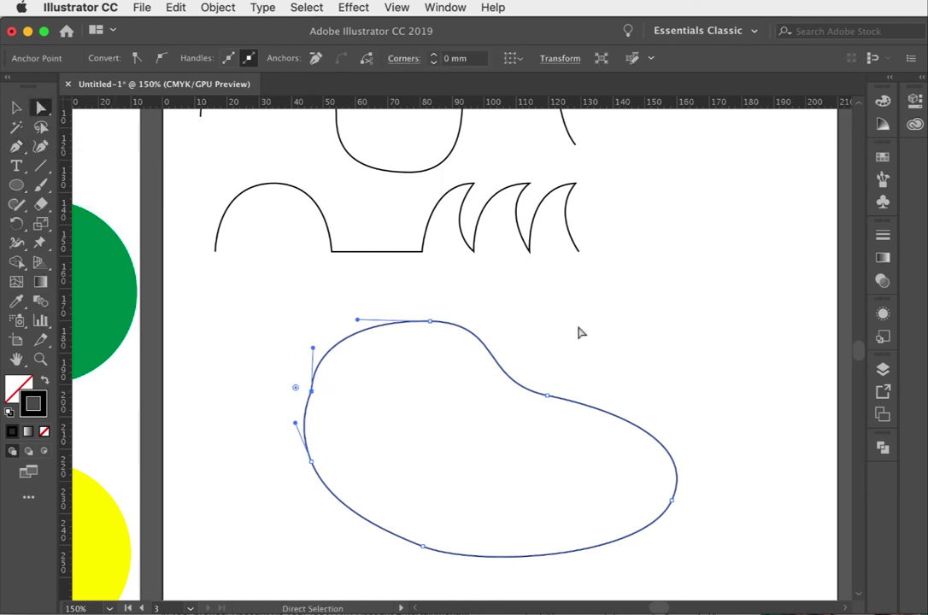
left_click_drag(548, 395, 480, 406)
left_click_drag(432, 324, 496, 336)
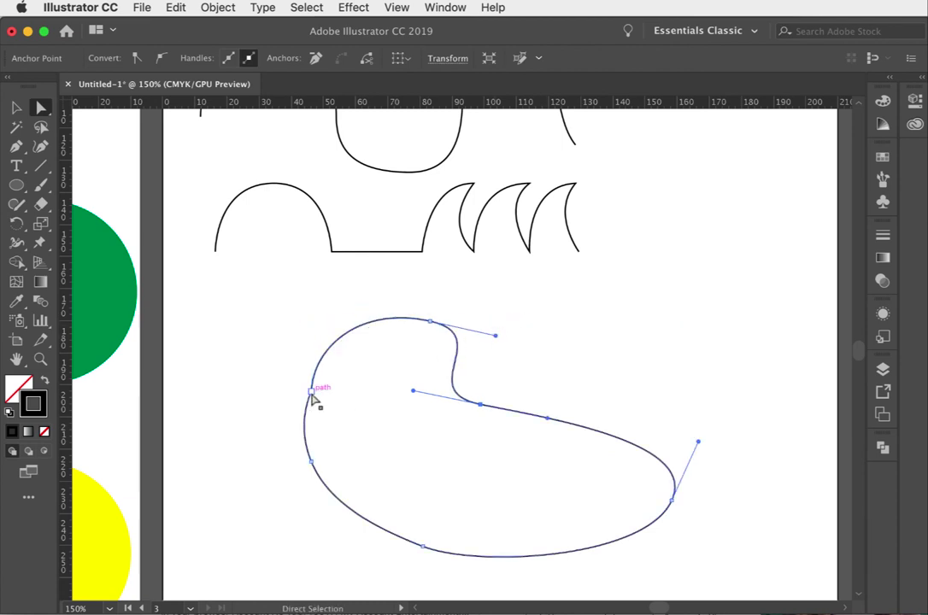
left_click_drag(313, 395, 287, 381)
left_click_drag(300, 425, 279, 427)
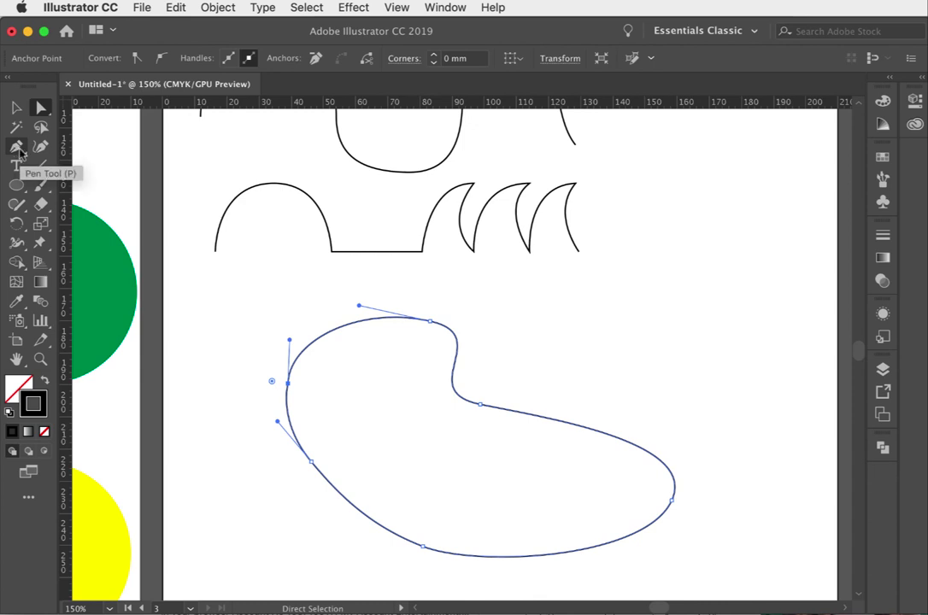
Step: Tear off the Pen tool group as a floating panel placed beside the blob
left_click(20, 150)
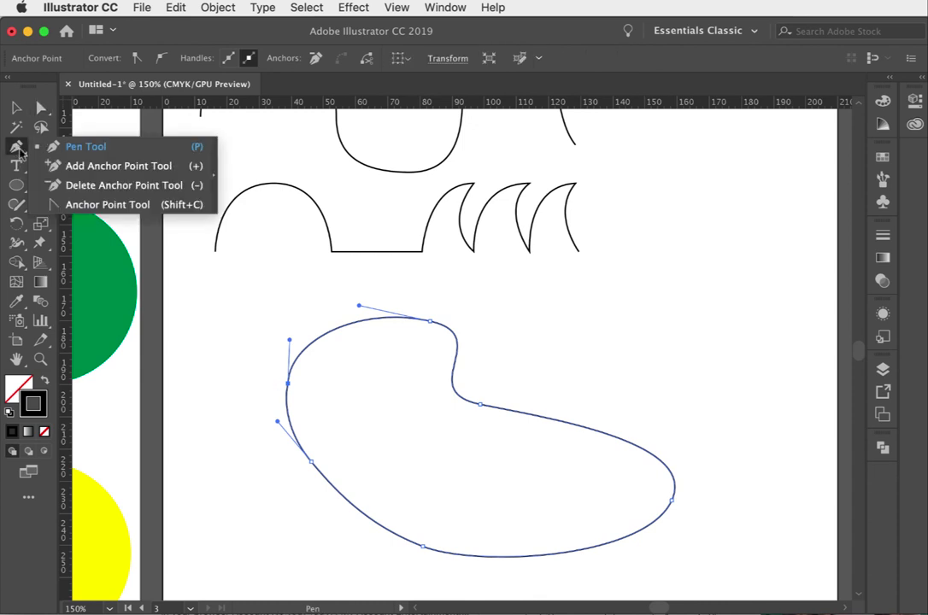
left_click(213, 188)
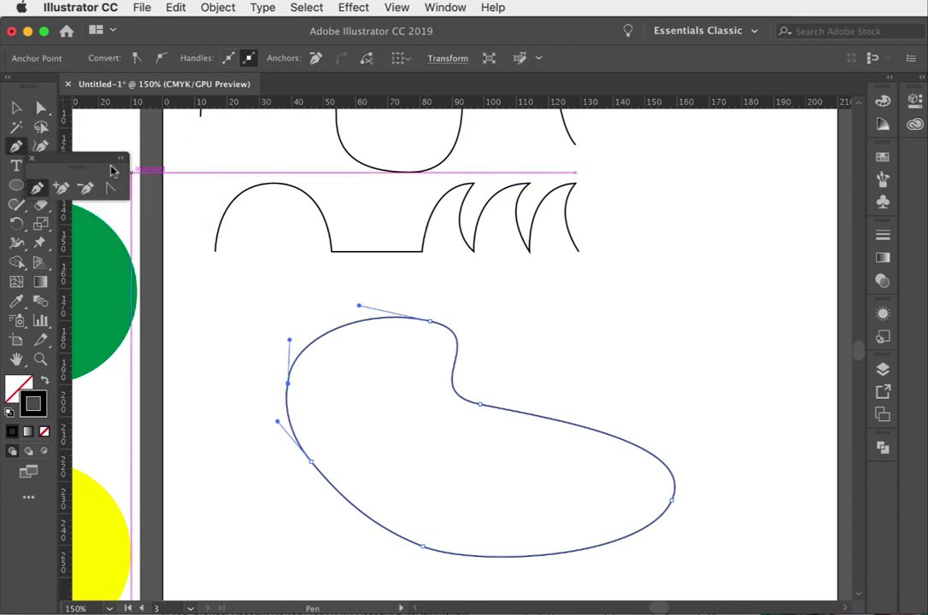
left_click_drag(106, 138, 662, 331)
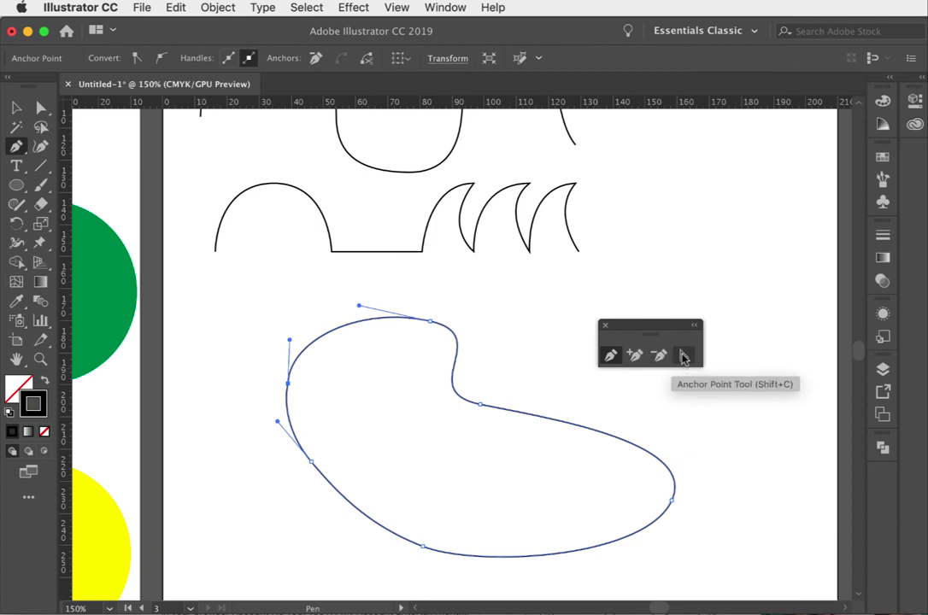
Step: Add anchor points on the blob's right edge and bottom edge
left_click(634, 356)
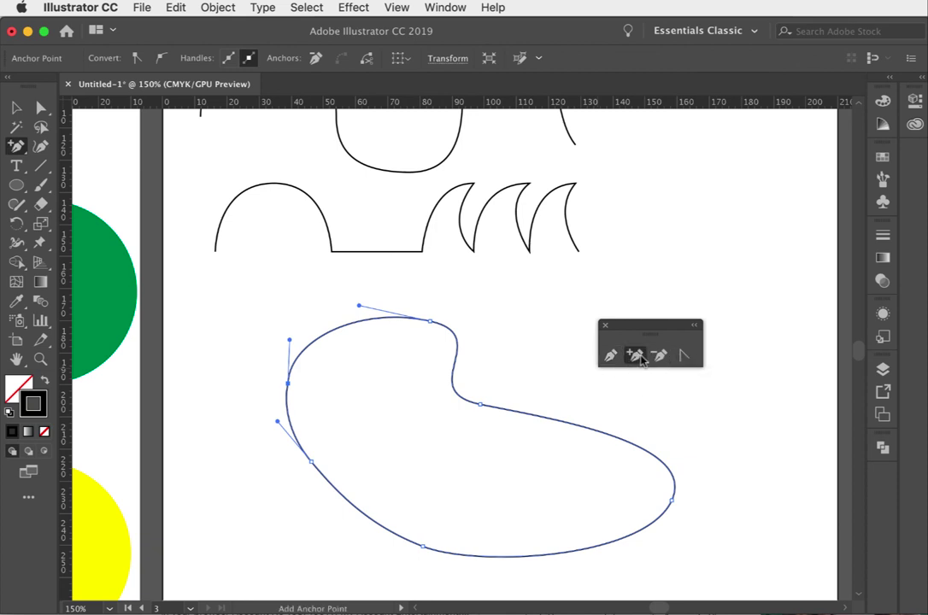
left_click(576, 425)
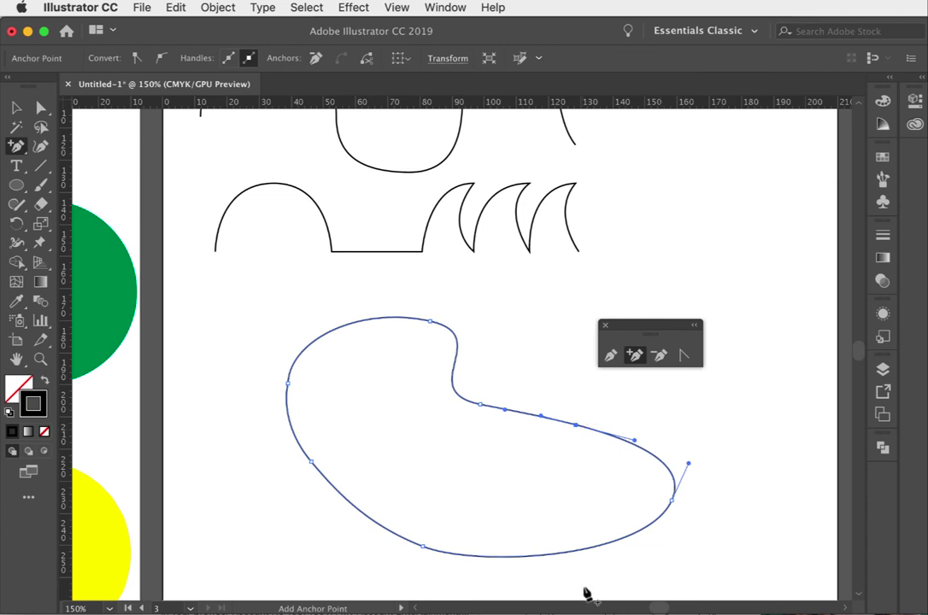
left_click(575, 550)
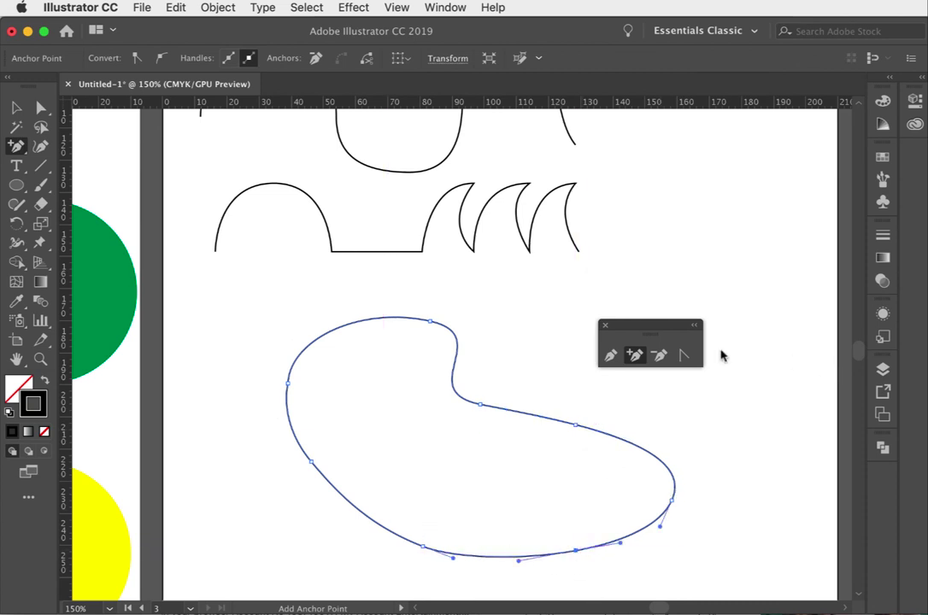
Step: Delete the far-right bulge anchor and another right-edge anchor to narrow the blob
left_click(662, 357)
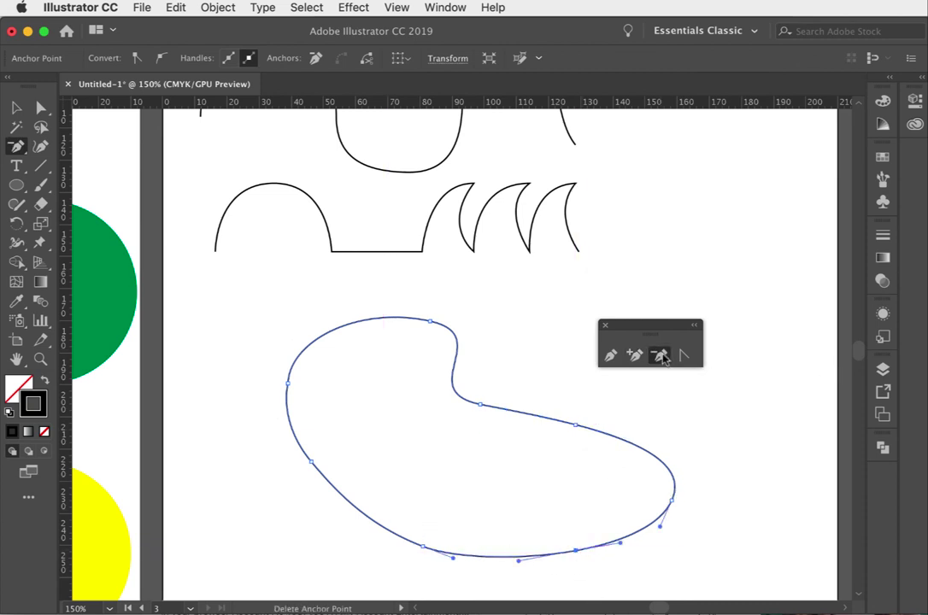
left_click(672, 501)
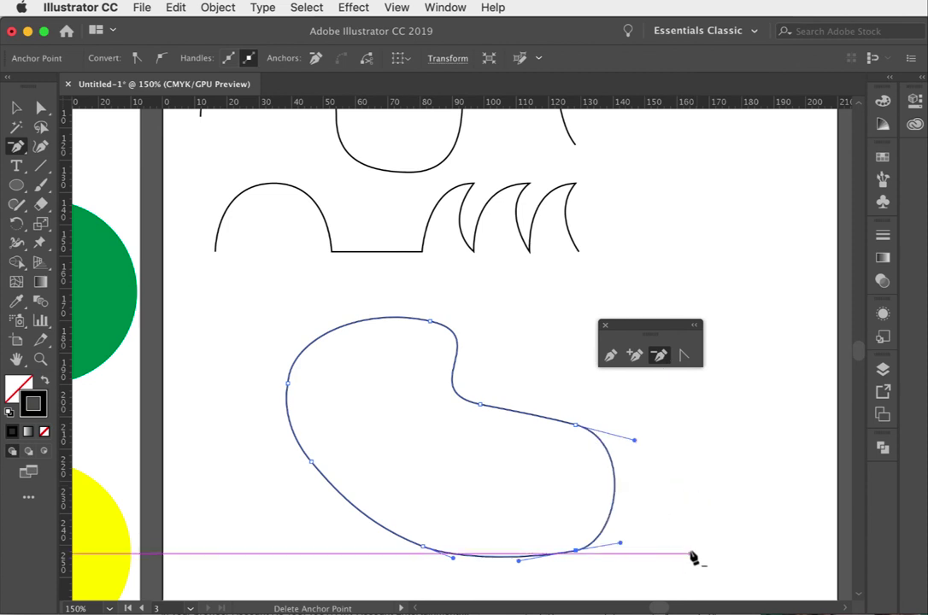
left_click(575, 425)
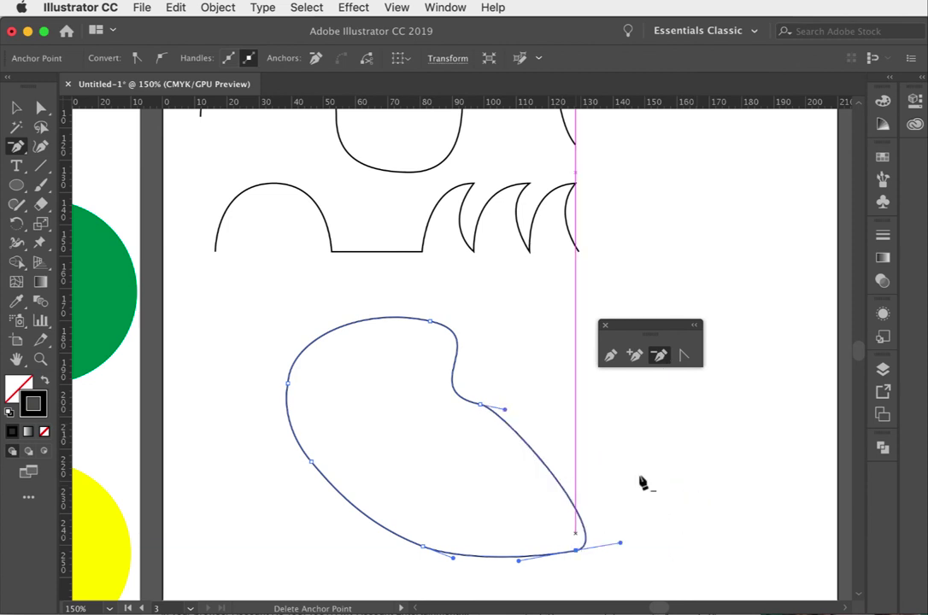
left_click(683, 357)
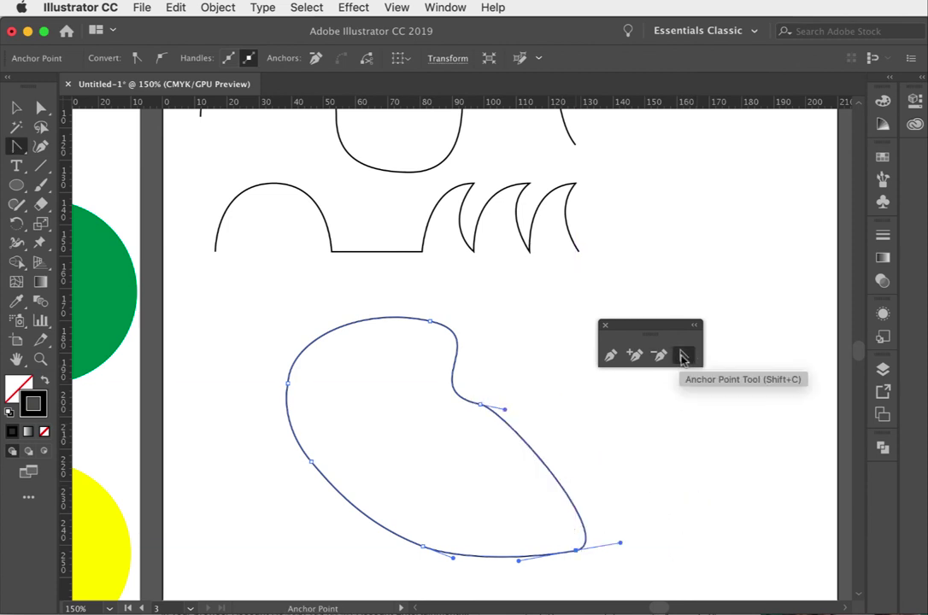
Step: With the Anchor Point tool, sharpen the dent into a spike and loop the lower-right corner
left_click_drag(504, 410, 475, 299)
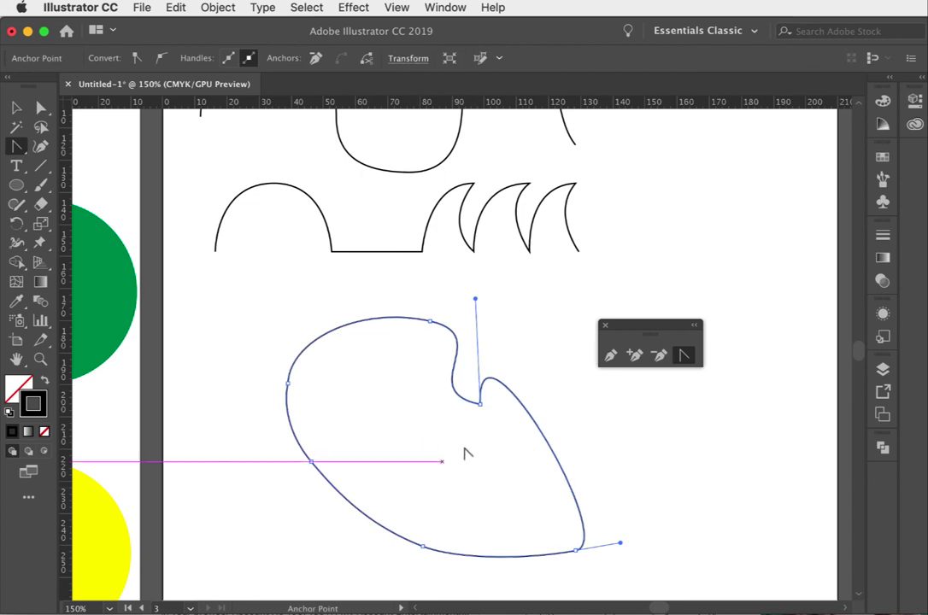
left_click_drag(578, 548, 574, 554)
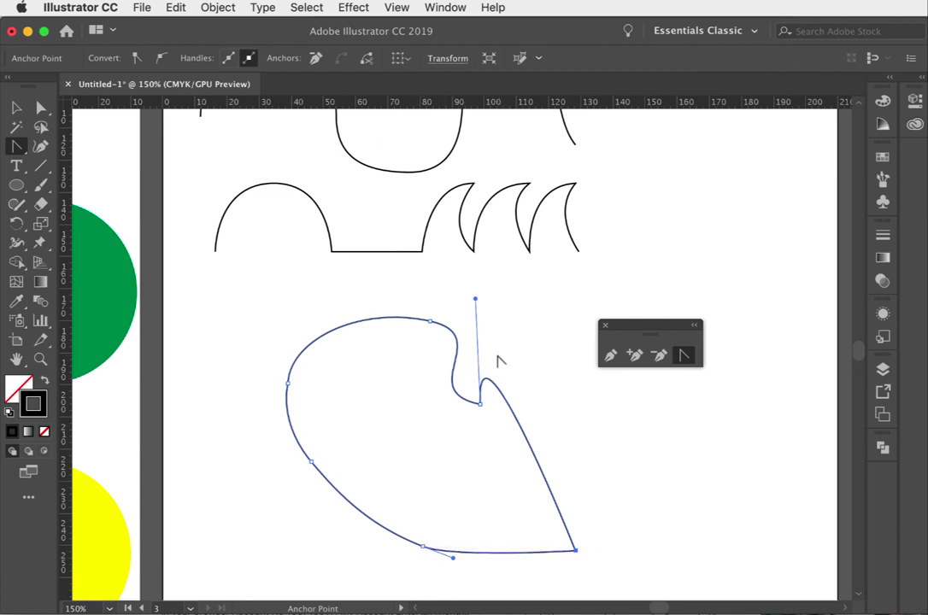
left_click_drag(575, 550, 612, 465)
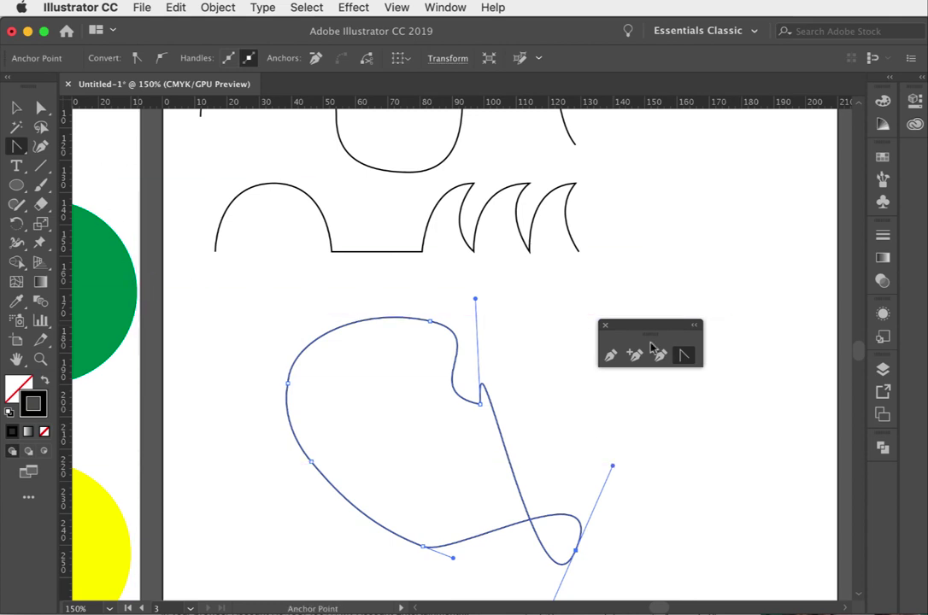
Step: Select the blob and move it slightly up and to the left
left_click(41, 109)
left_click(17, 110)
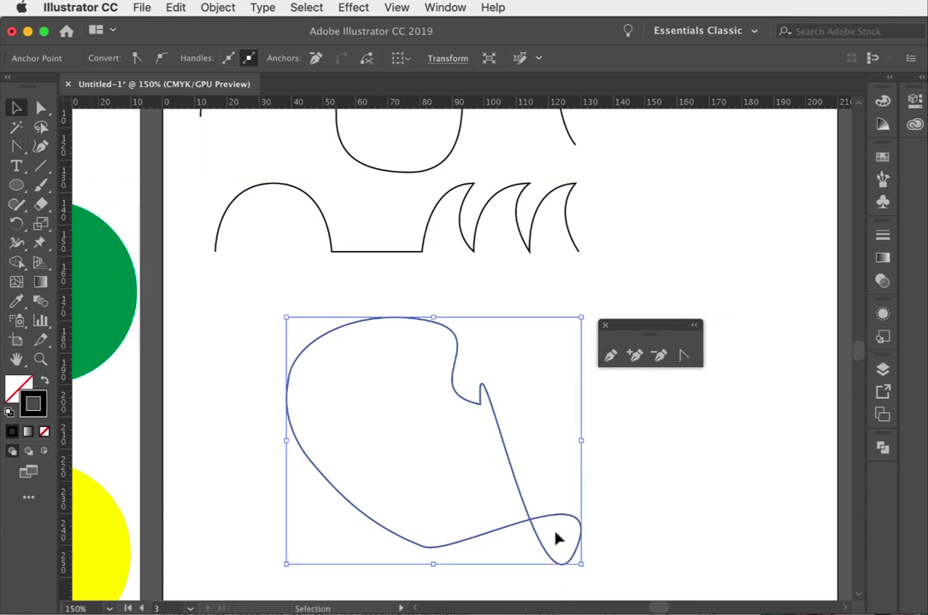
left_click_drag(544, 544, 499, 528)
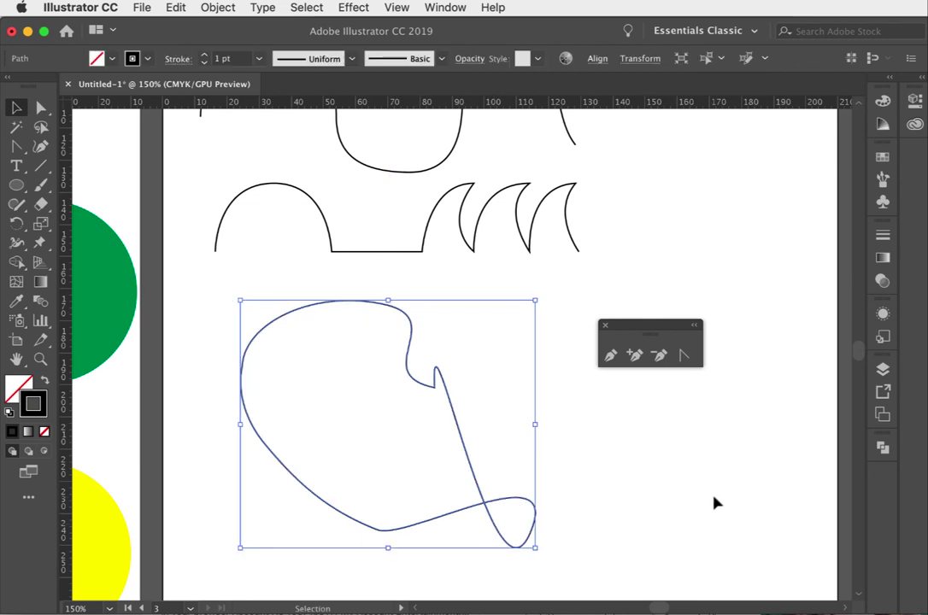